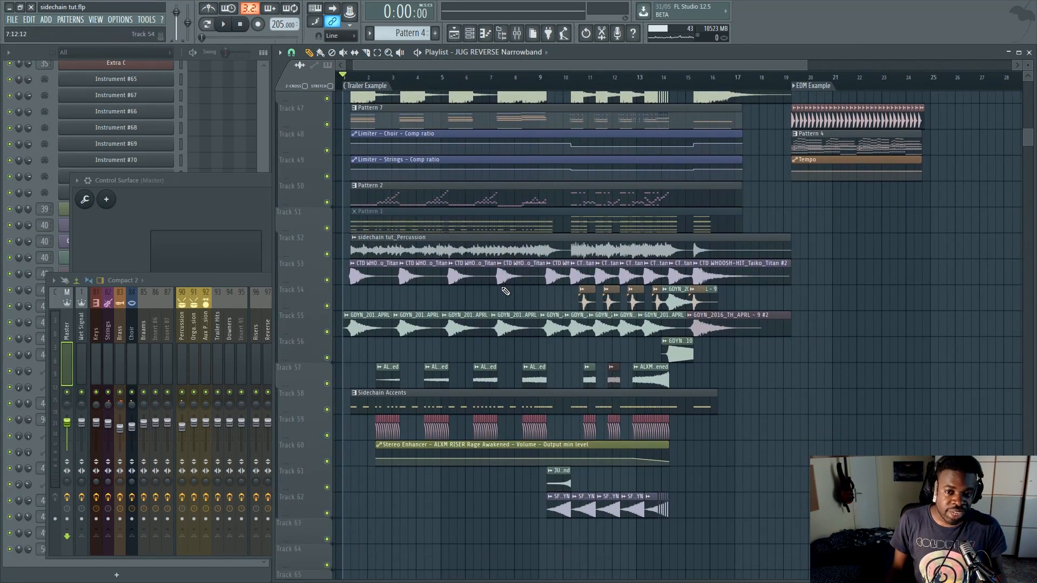
Look over the Trailer Example and EDM Example sections of the playlist and return to the Trailer Example marker.
{"action": "scroll", "coordinate": [506, 275], "scroll_direction": "up", "scroll_amount": 1}
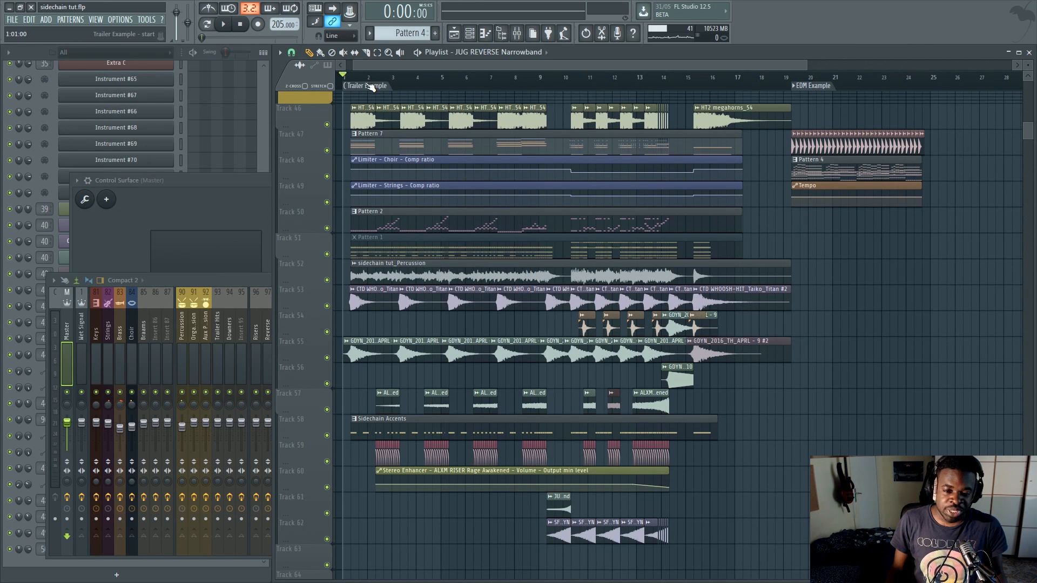
{"action": "scroll", "coordinate": [371, 87], "scroll_direction": "up", "scroll_amount": 1}
{"action": "scroll", "coordinate": [373, 66], "scroll_direction": "down", "scroll_amount": 1}
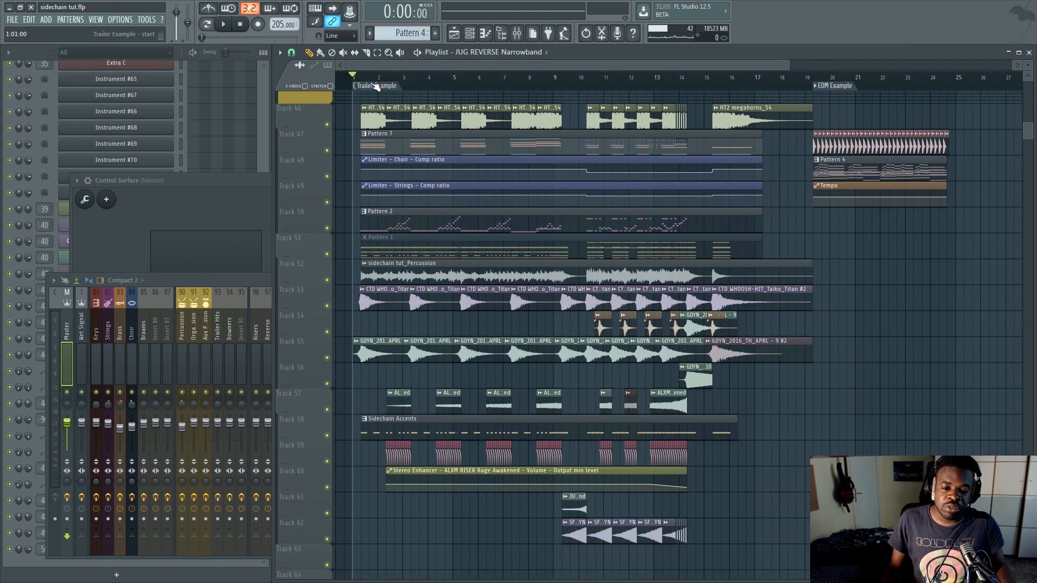
{"action": "scroll", "coordinate": [469, 267], "scroll_direction": "down", "scroll_amount": 2}
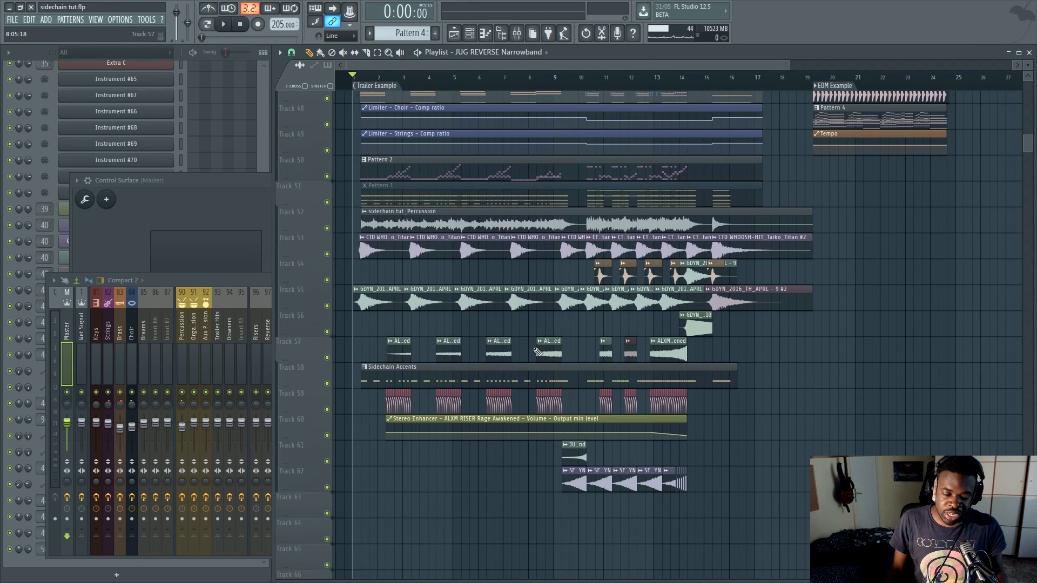
{"action": "scroll", "coordinate": [533, 347], "scroll_direction": "up", "scroll_amount": 2}
{"action": "scroll", "coordinate": [535, 350], "scroll_direction": "down", "scroll_amount": 1}
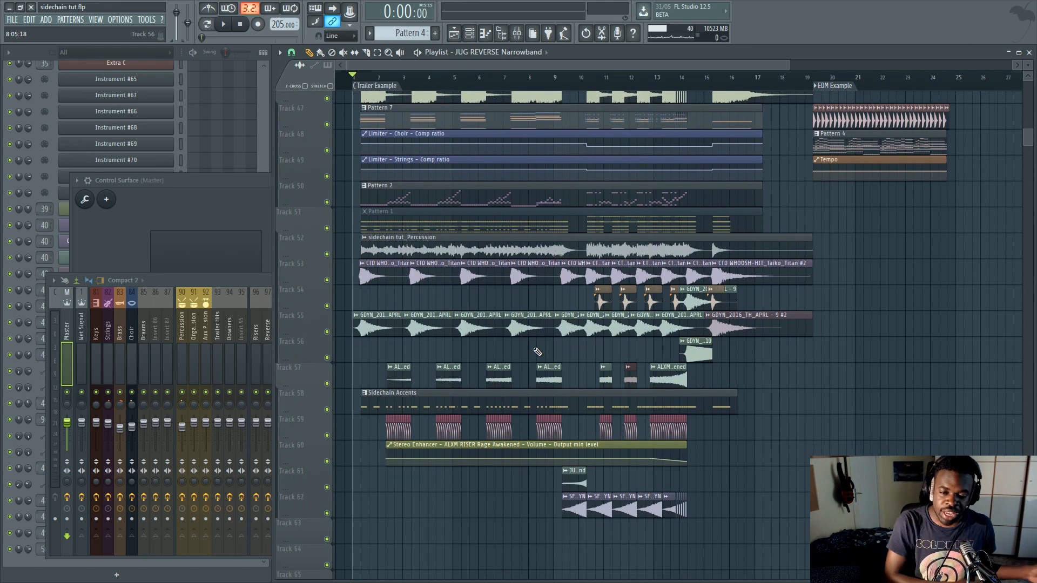
{"action": "scroll", "coordinate": [537, 351], "scroll_direction": "up", "scroll_amount": 1}
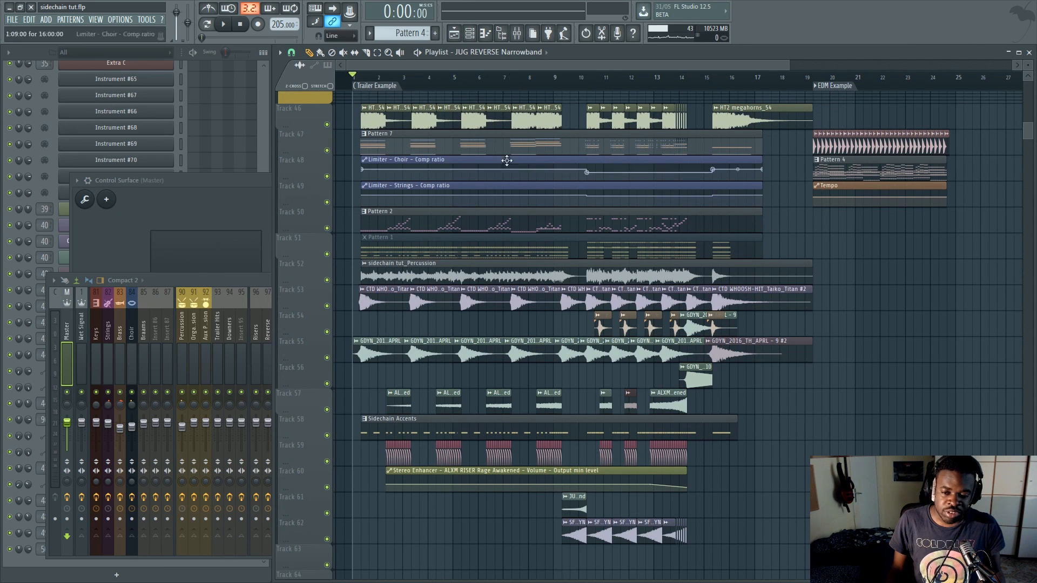
{"action": "left_click", "coordinate": [835, 86]}
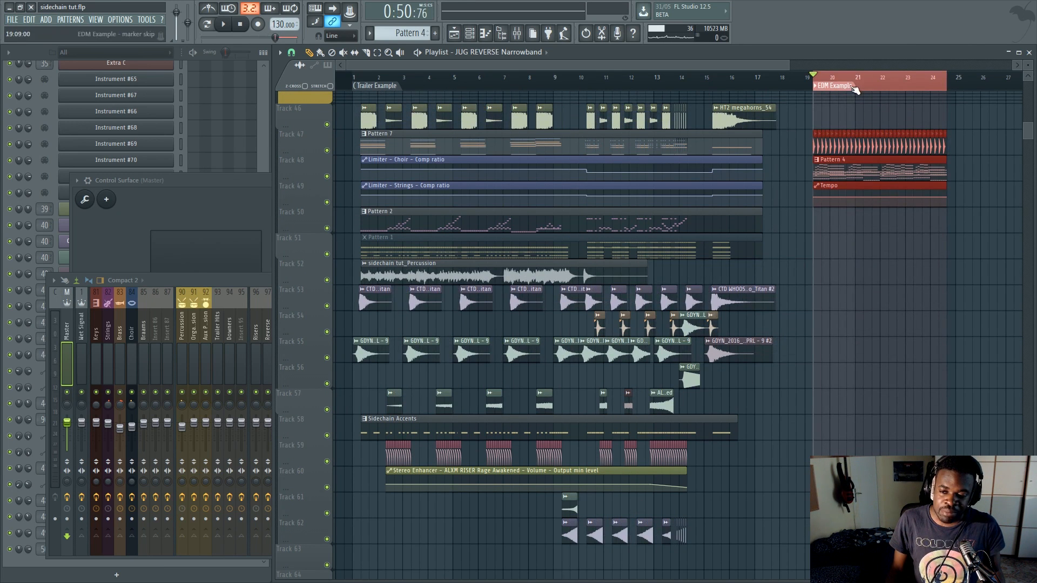
{"action": "left_click", "coordinate": [681, 93]}
{"action": "left_click", "coordinate": [378, 87]}
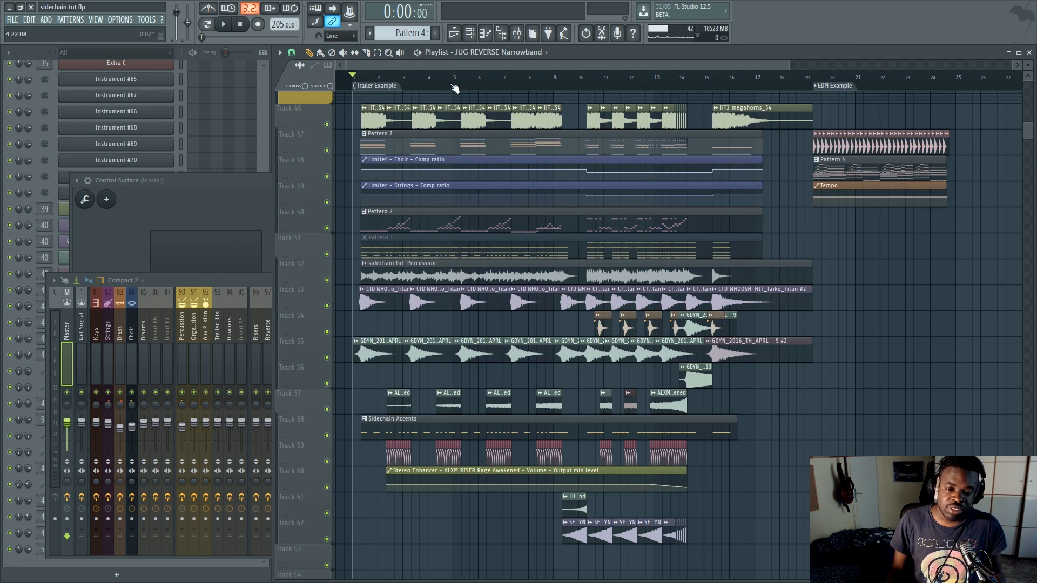
Play the Trailer Example section from its start through its final hit and stop playback.
{"action": "key", "text": "space"}
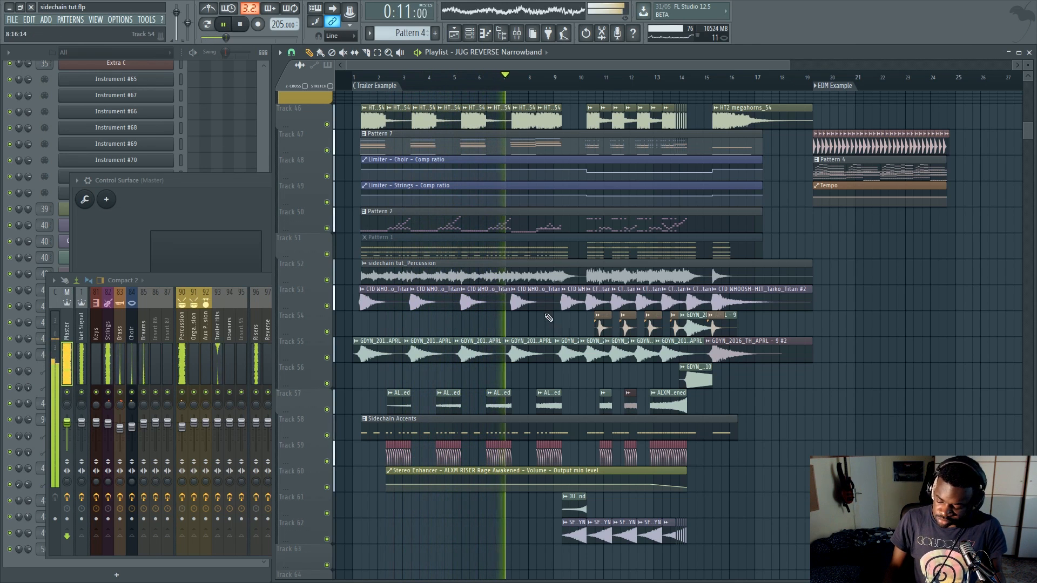
{"action": "left_click_drag", "start_coordinate": [512, 67], "coordinate": [560, 68]}
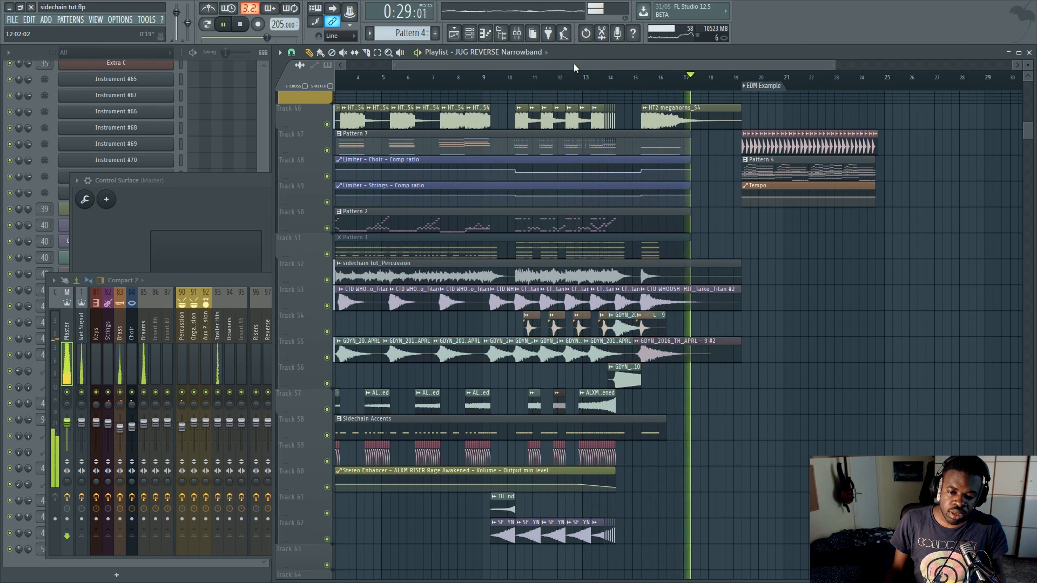
{"action": "key", "text": "space"}
Go to the EDM Example section and select its Lev_Kick_A_021 track in the mixer.
{"action": "left_click_drag", "start_coordinate": [628, 64], "coordinate": [578, 65]}
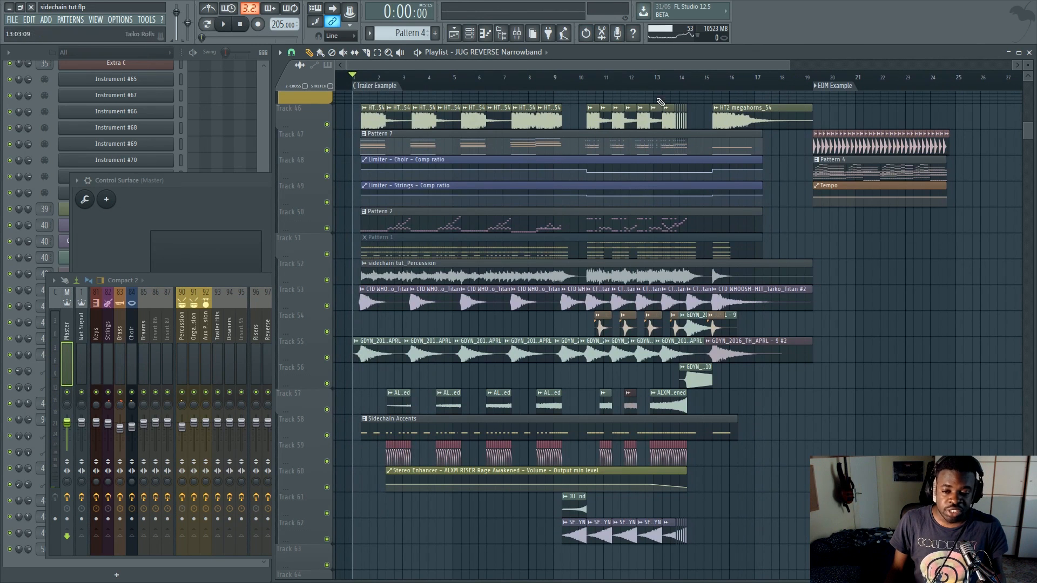
{"action": "left_click_drag", "start_coordinate": [637, 67], "coordinate": [740, 78]}
{"action": "scroll", "coordinate": [765, 85], "scroll_direction": "up", "scroll_amount": 3}
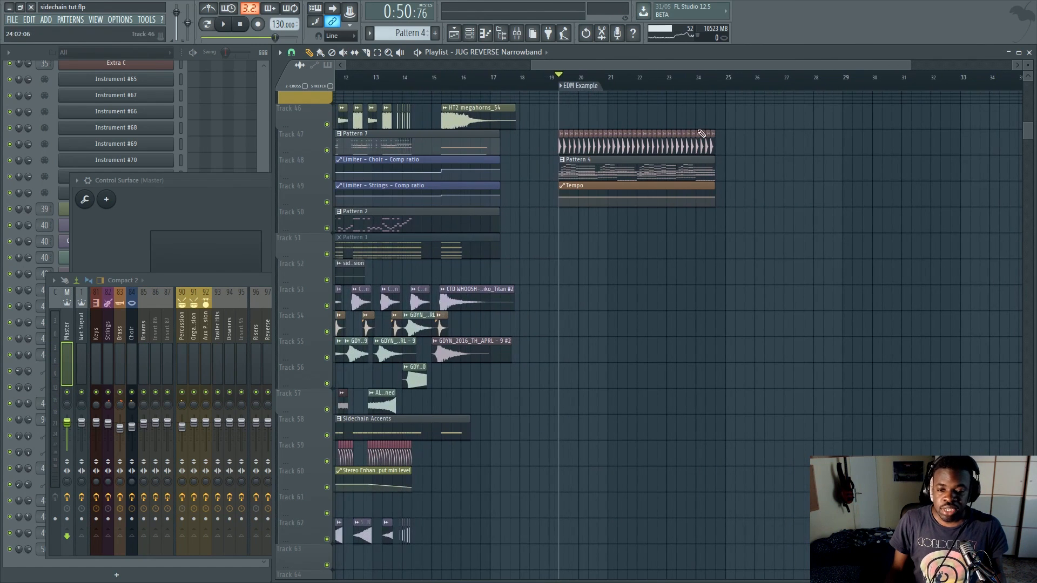
{"action": "scroll", "coordinate": [704, 91], "scroll_direction": "up", "scroll_amount": 3}
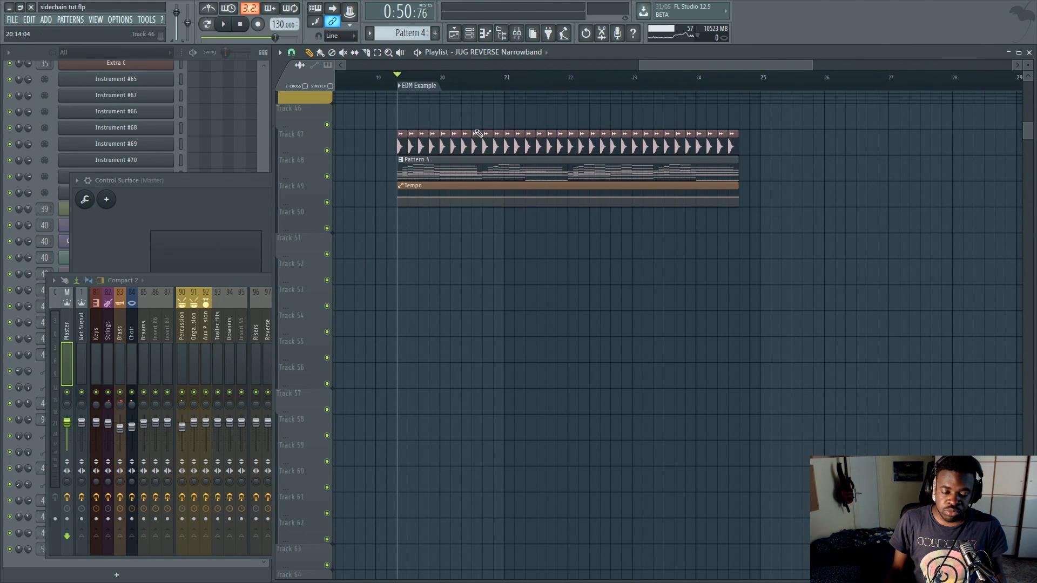
{"action": "key", "text": "F9"}
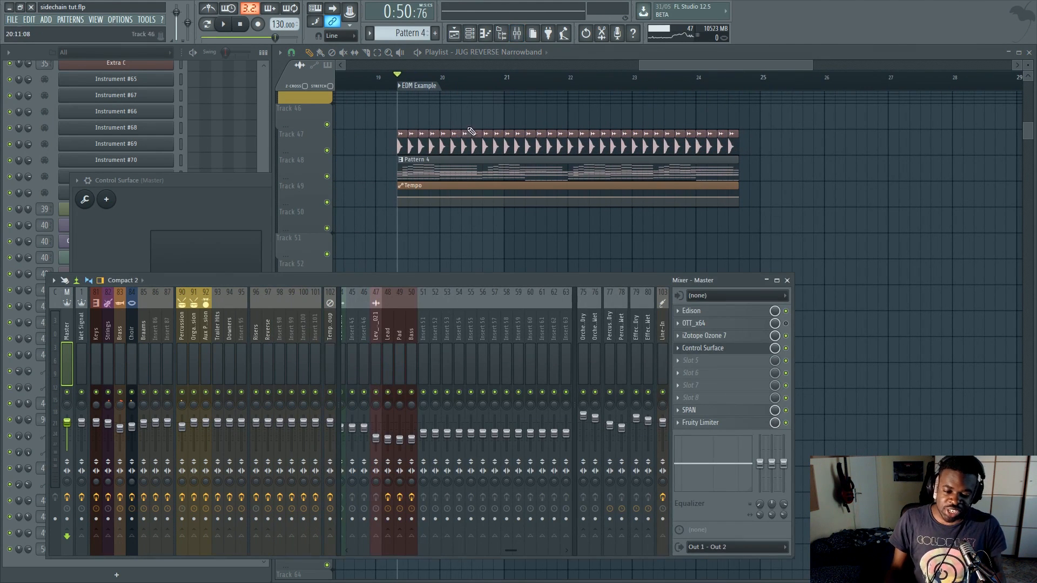
{"action": "left_click", "coordinate": [374, 336]}
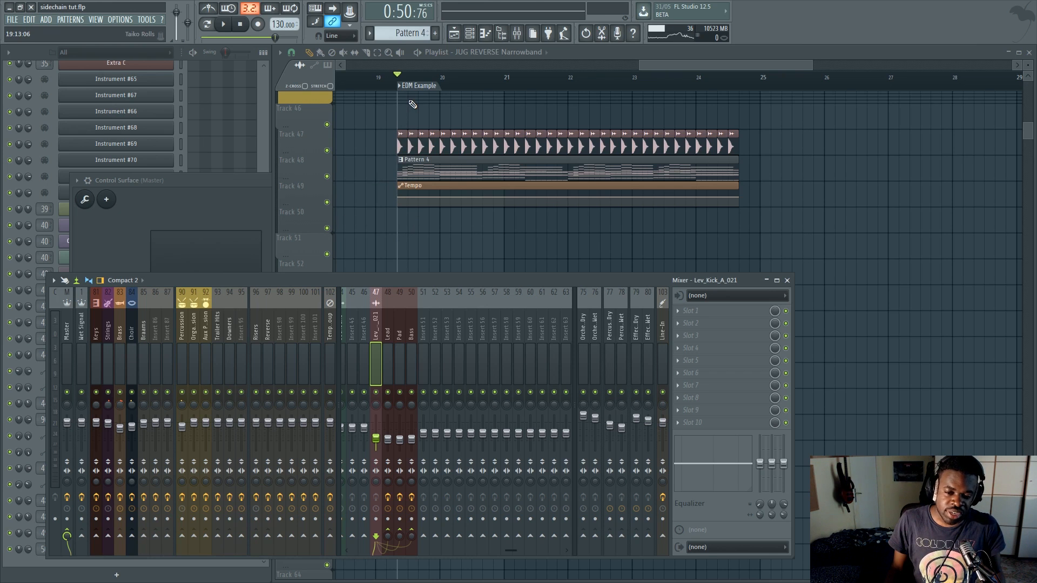
Play the EDM Example twice from its marker, watching the kick, Lead, Pad and Bass mixer levels.
{"action": "key", "text": "space"}
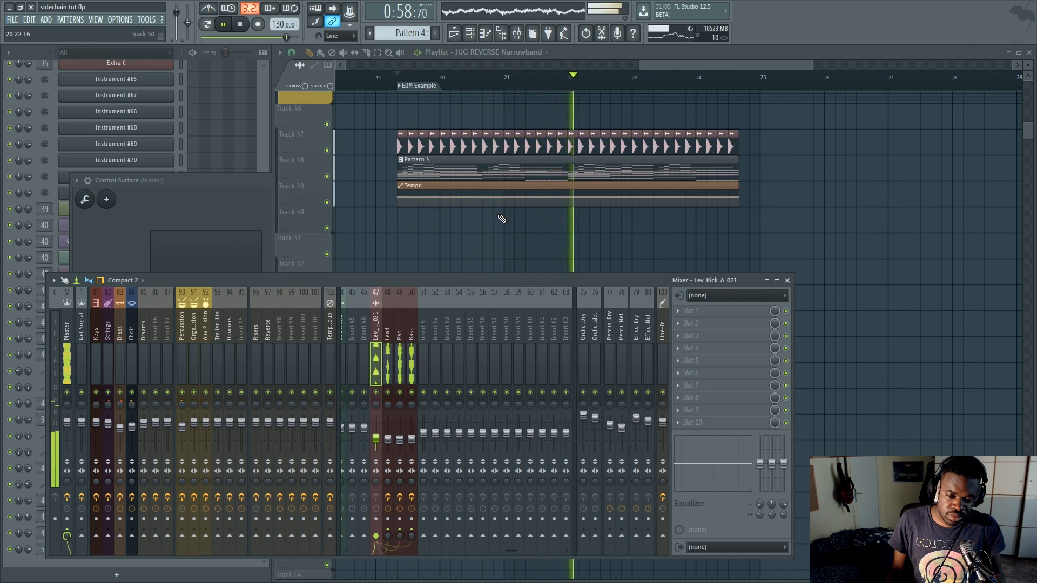
{"action": "key", "text": "space"}
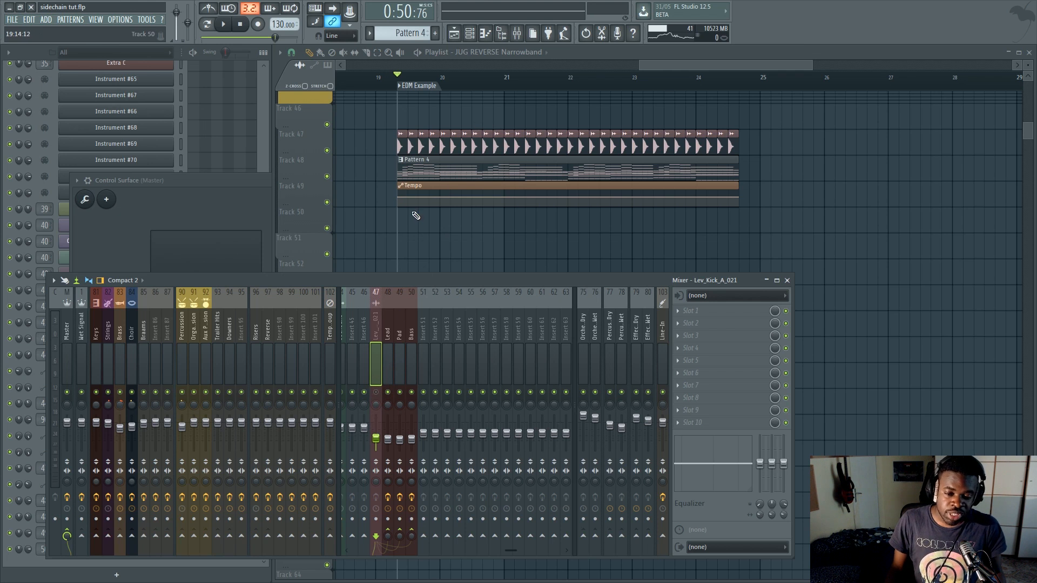
{"action": "key", "text": "space"}
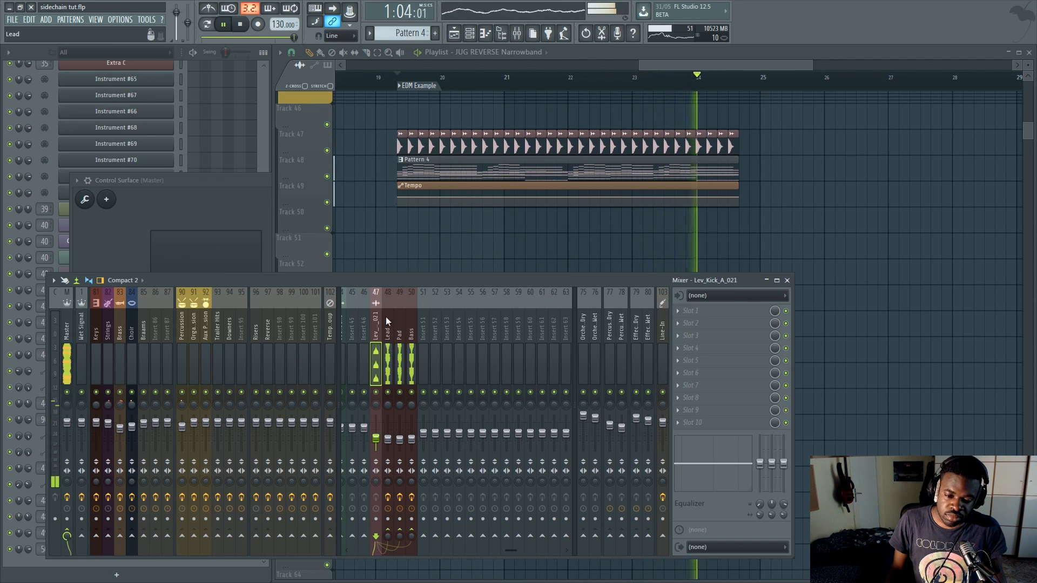
{"action": "key", "text": "space"}
Open the Fruity Limiter on the Lead mixer track and place its window beside the track strips.
{"action": "right_click", "coordinate": [429, 231]}
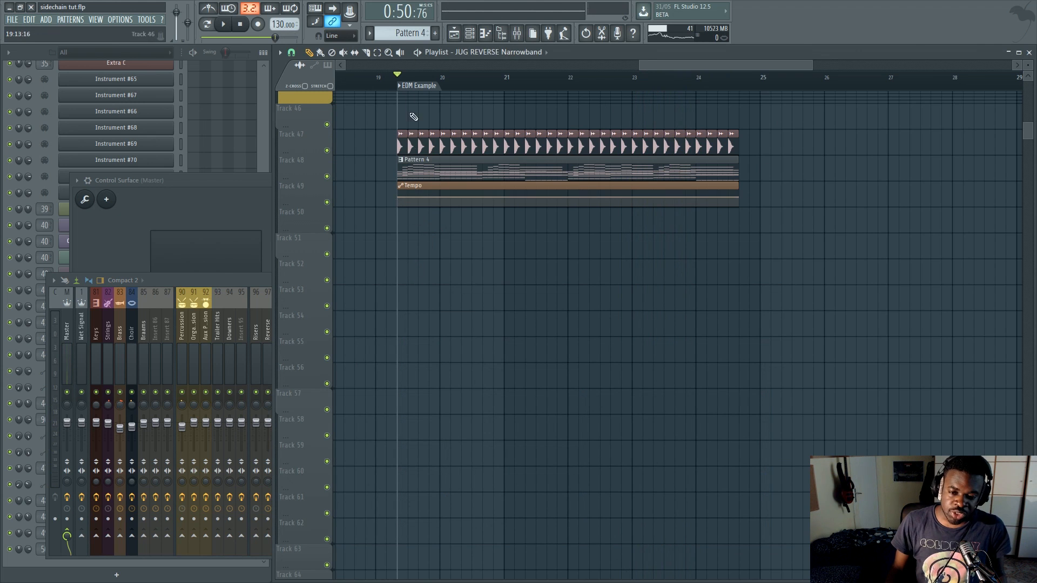
{"action": "scroll", "coordinate": [398, 81], "scroll_direction": "up", "scroll_amount": 3}
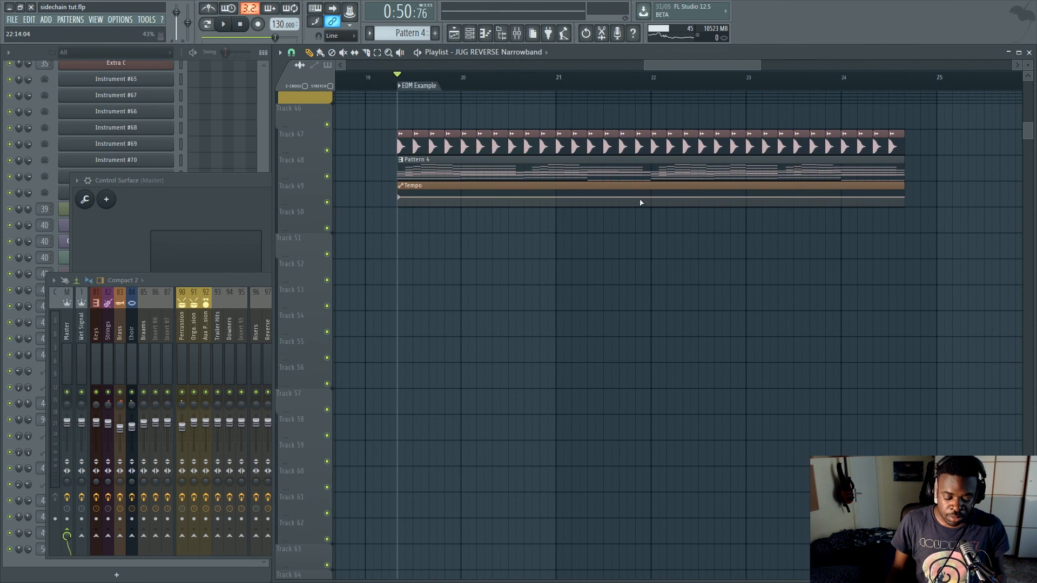
{"action": "key", "text": "F9"}
{"action": "left_click", "coordinate": [390, 336]}
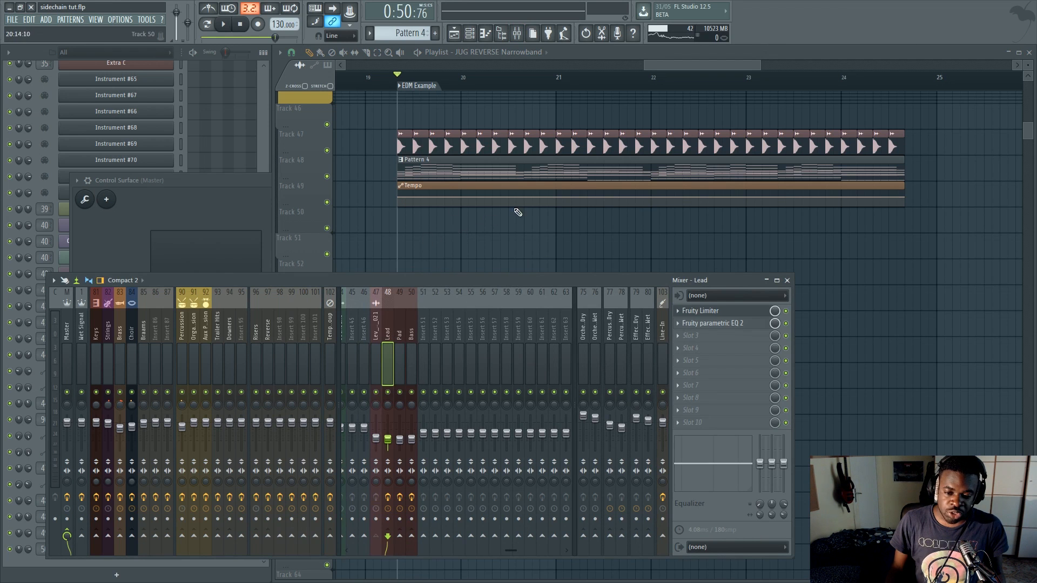
{"action": "left_click", "coordinate": [698, 311]}
{"action": "left_click_drag", "start_coordinate": [702, 190], "coordinate": [669, 267]}
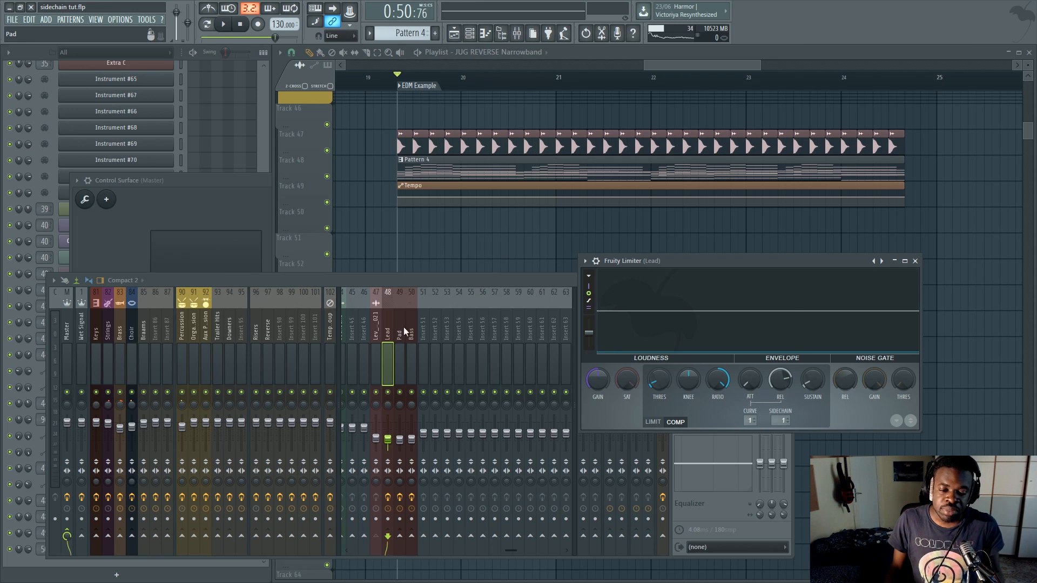
Select the Lev_Kick_A_021 mixer track and move the mixer lower and the Fruity Limiter window higher.
{"action": "left_click", "coordinate": [377, 338]}
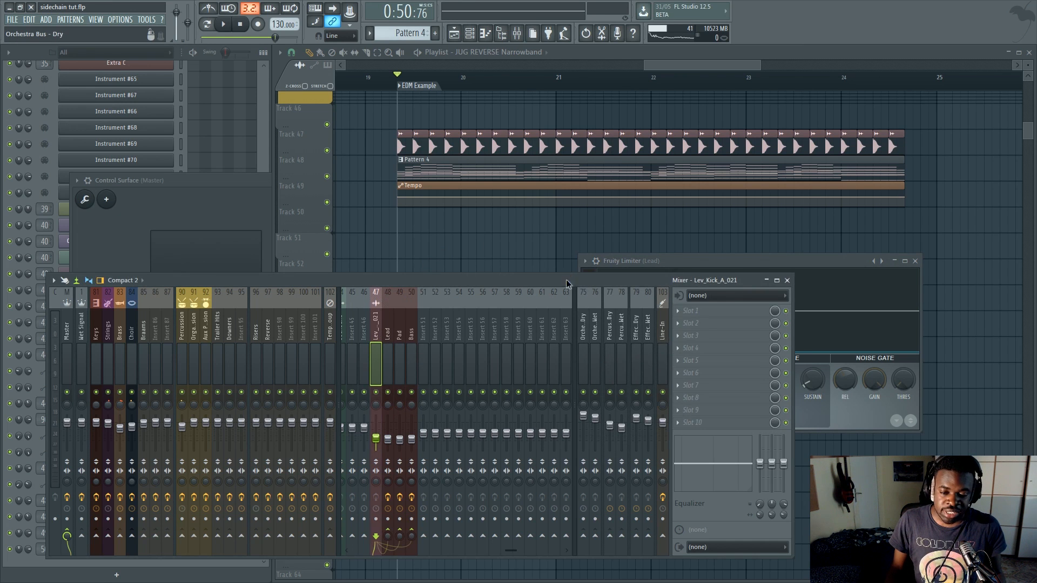
{"action": "left_click_drag", "start_coordinate": [567, 283], "coordinate": [565, 318]}
{"action": "left_click_drag", "start_coordinate": [633, 260], "coordinate": [642, 178]}
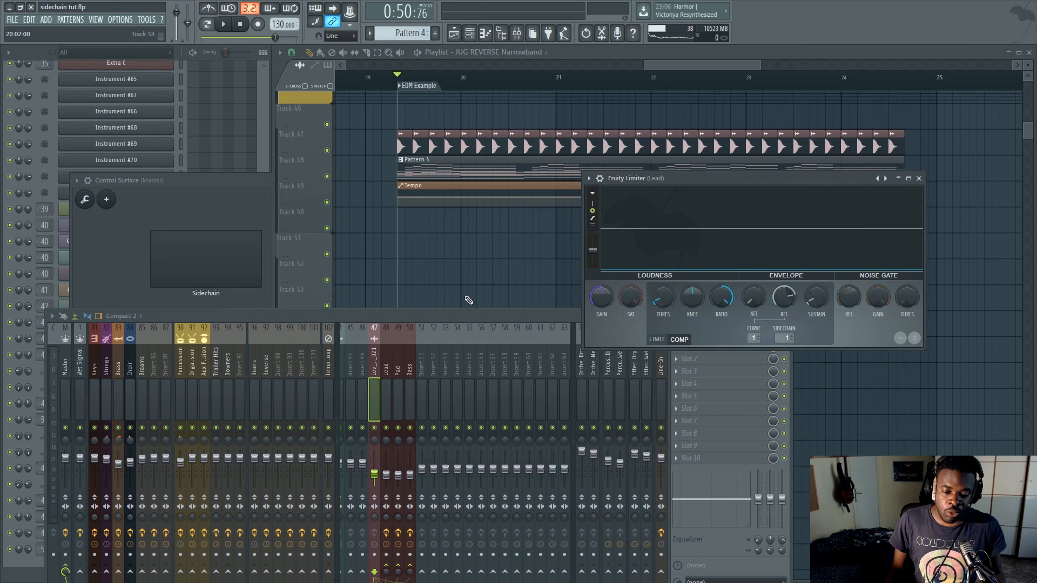
Inspect the Bass and Lev_Kick_A_021 mixer tracks and bring the Lead's Fruity Limiter window to the front.
{"action": "left_click", "coordinate": [409, 383]}
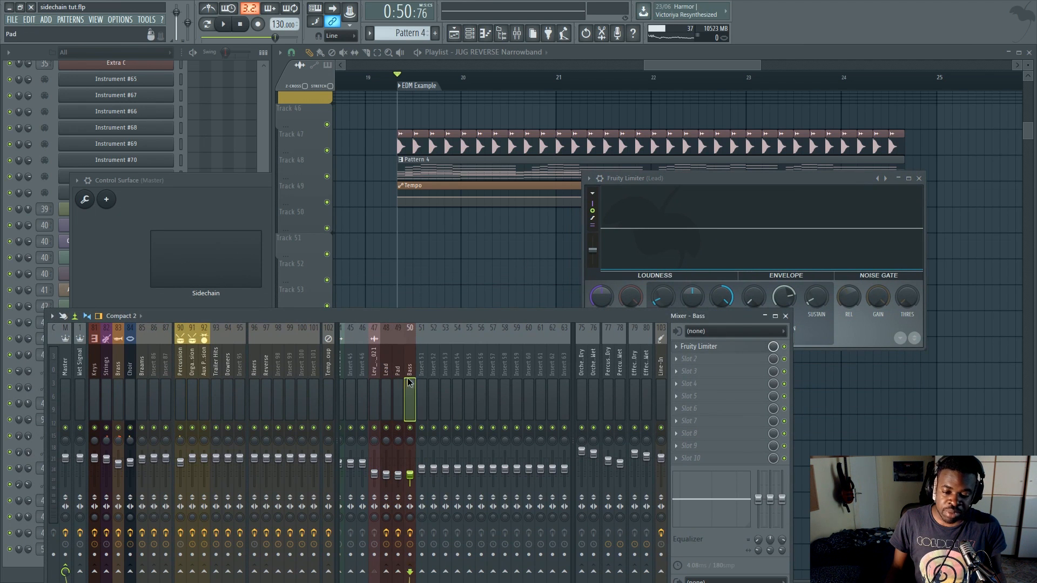
{"action": "left_click", "coordinate": [422, 384]}
{"action": "left_click", "coordinate": [375, 372]}
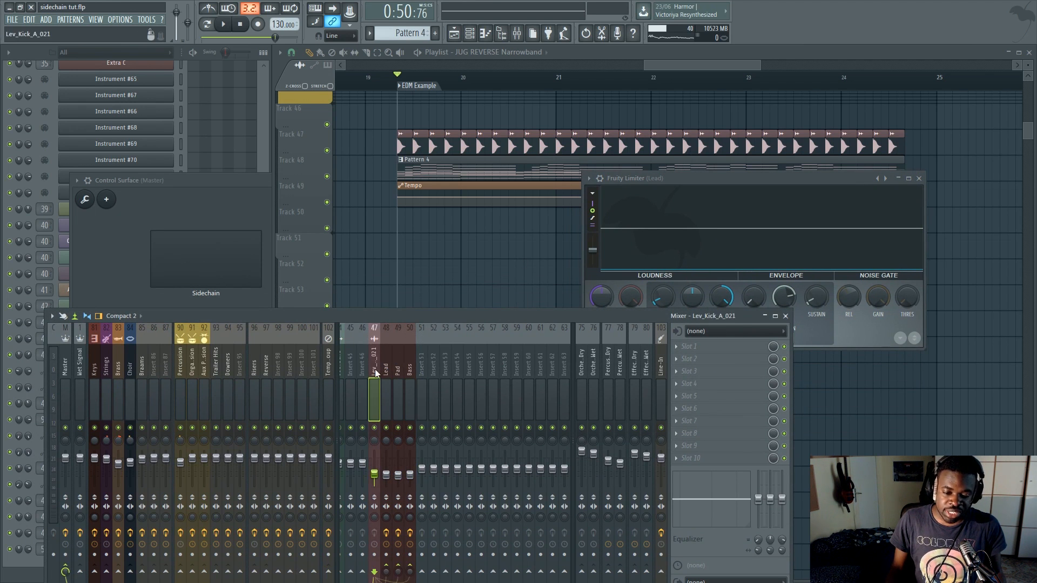
{"action": "left_click", "coordinate": [690, 200]}
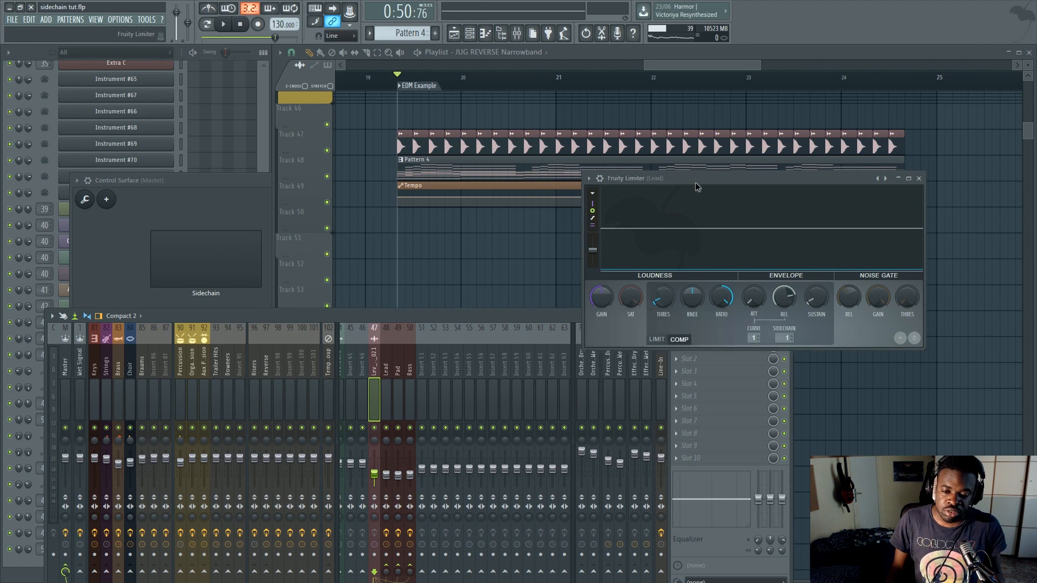
{"action": "left_click", "coordinate": [412, 375]}
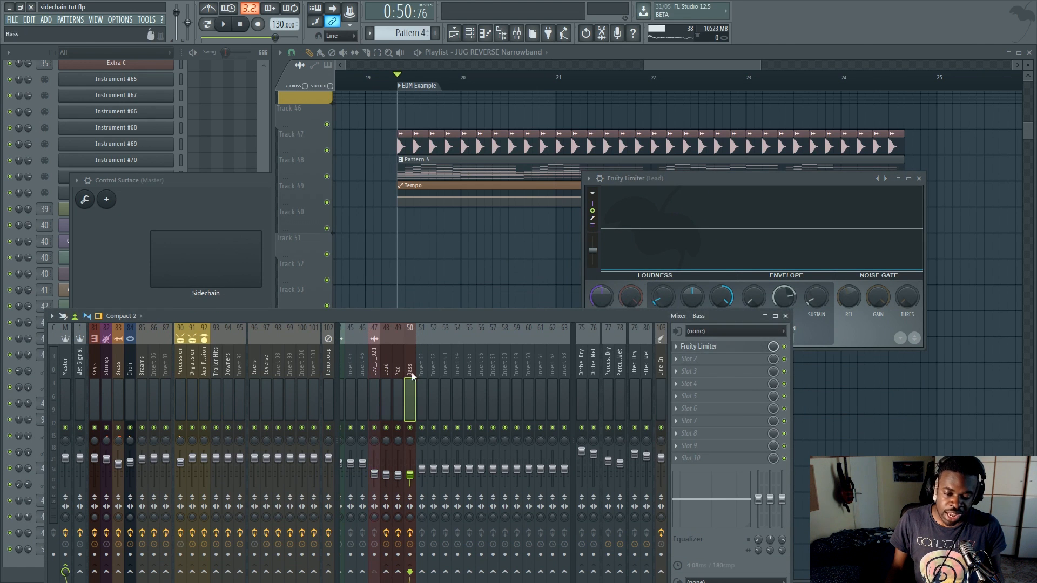
{"action": "left_click", "coordinate": [666, 177]}
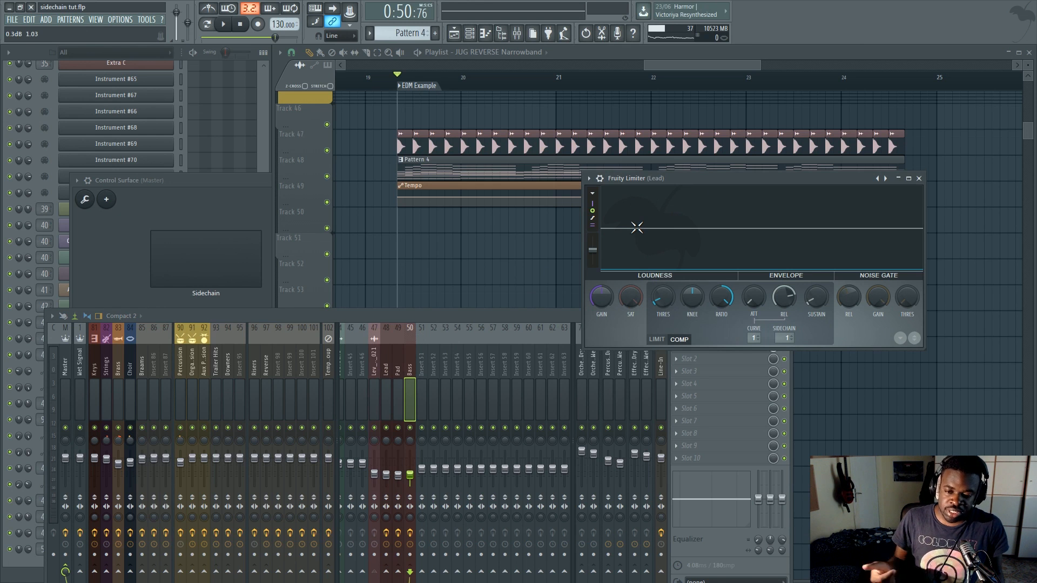
Play the EDM Example briefly to examine the Lead's Fruity Limiter graph, stop playback and pause the graph display.
{"action": "key", "text": "space"}
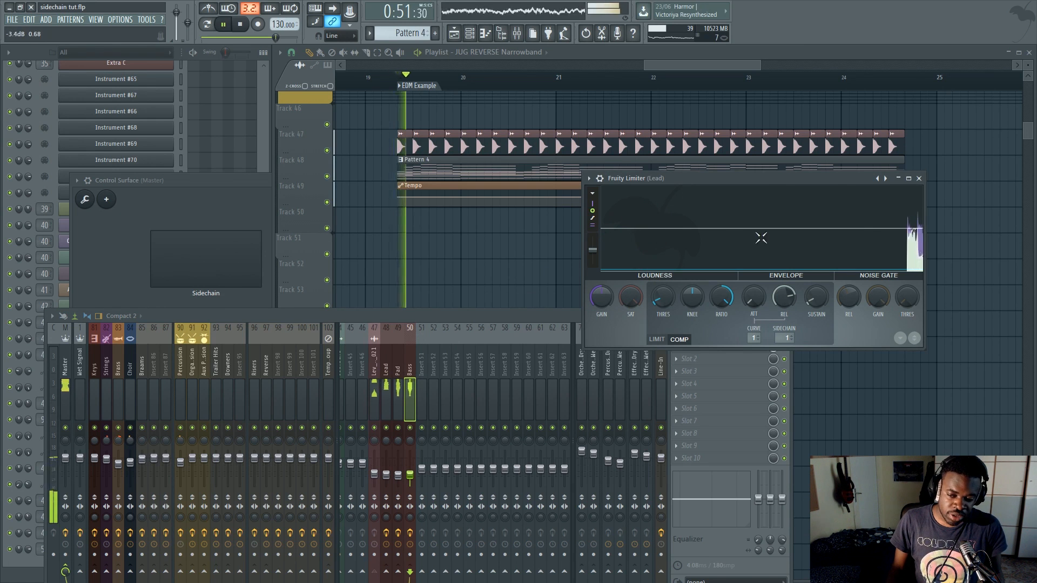
{"action": "left_click", "coordinate": [398, 376]}
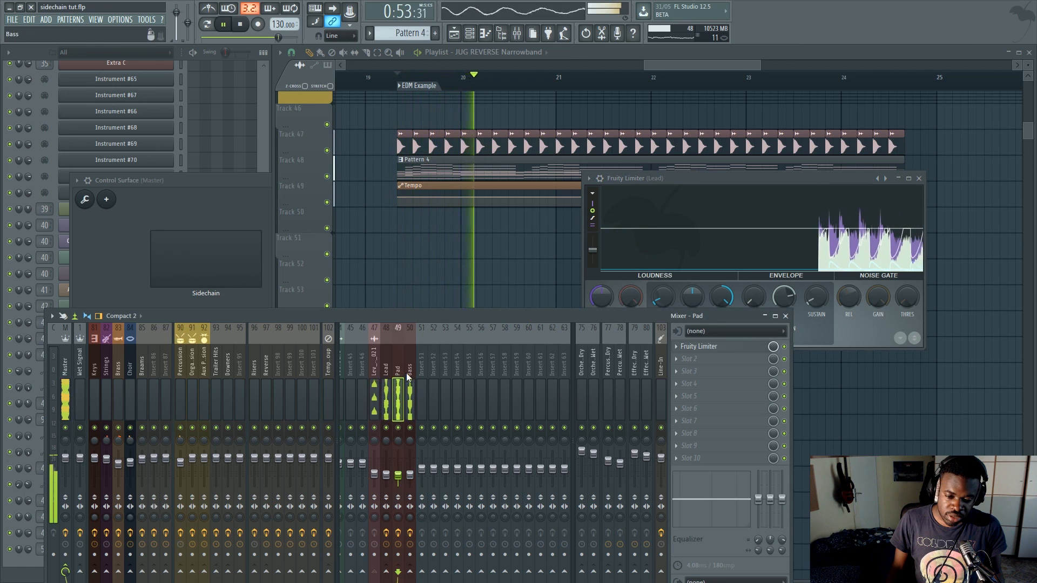
{"action": "key", "text": "space"}
{"action": "left_click", "coordinate": [792, 238]}
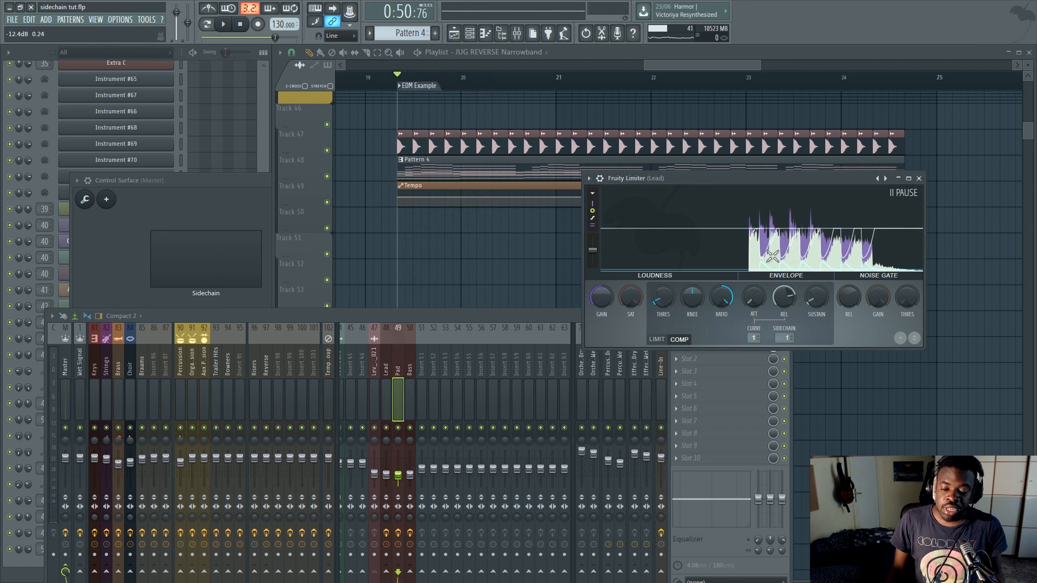
Select the Lev_Kick_A_021 mixer track and rearrange the mixer and Fruity Limiter windows below the playlist clips.
{"action": "left_click_drag", "start_coordinate": [452, 319], "coordinate": [436, 230]}
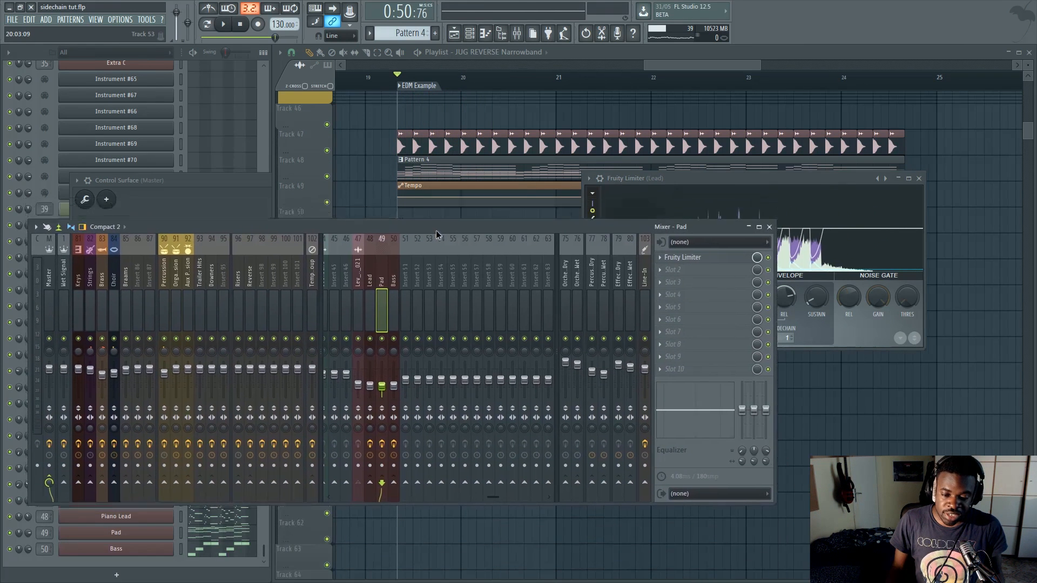
{"action": "left_click", "coordinate": [363, 271]}
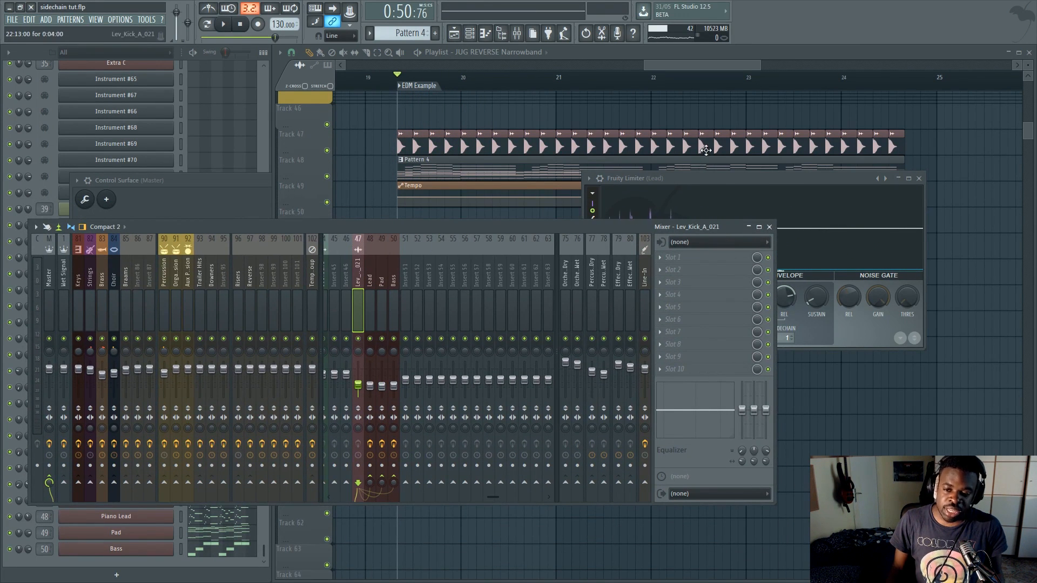
{"action": "left_click_drag", "start_coordinate": [686, 177], "coordinate": [708, 185]}
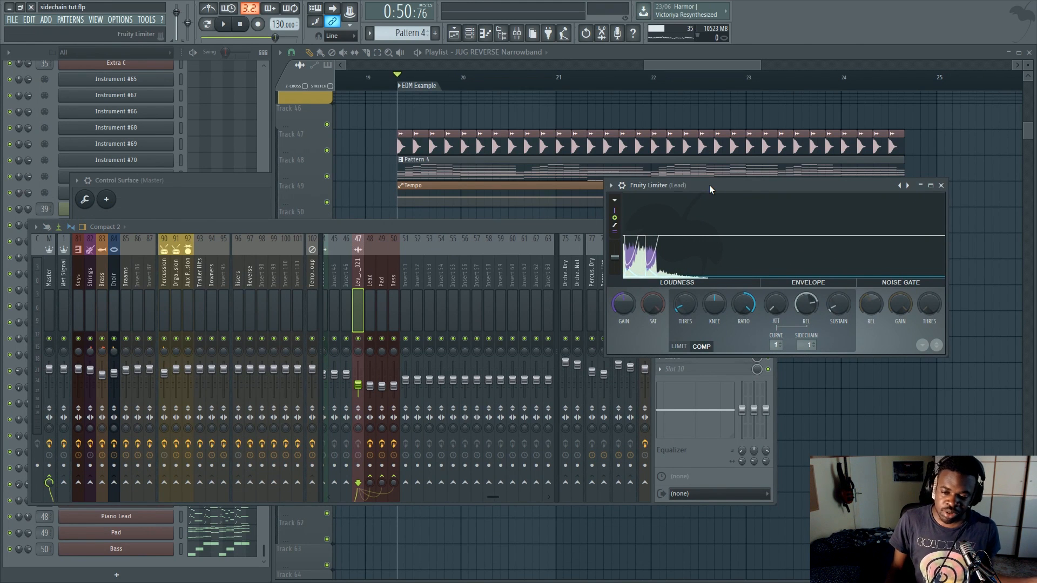
{"action": "mouse_move", "coordinate": [710, 186]}
{"action": "left_mouse_down"}
{"action": "mouse_move", "coordinate": [722, 195]}
{"action": "mouse_move", "coordinate": [711, 194]}
{"action": "mouse_move", "coordinate": [717, 183]}
{"action": "left_mouse_up"}
{"action": "left_click_drag", "start_coordinate": [428, 228], "coordinate": [464, 249]}
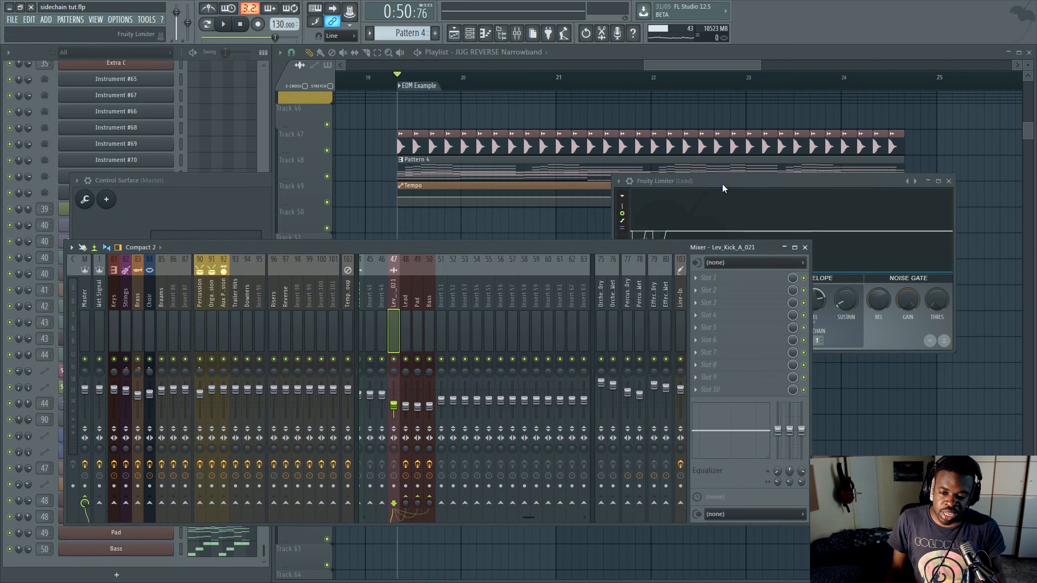
Move the Lead's Fruity Limiter window above the mixer and route the Lev_Kick_A_021 track to the Lead as a sidechain.
{"action": "left_click_drag", "start_coordinate": [724, 188], "coordinate": [695, 124]}
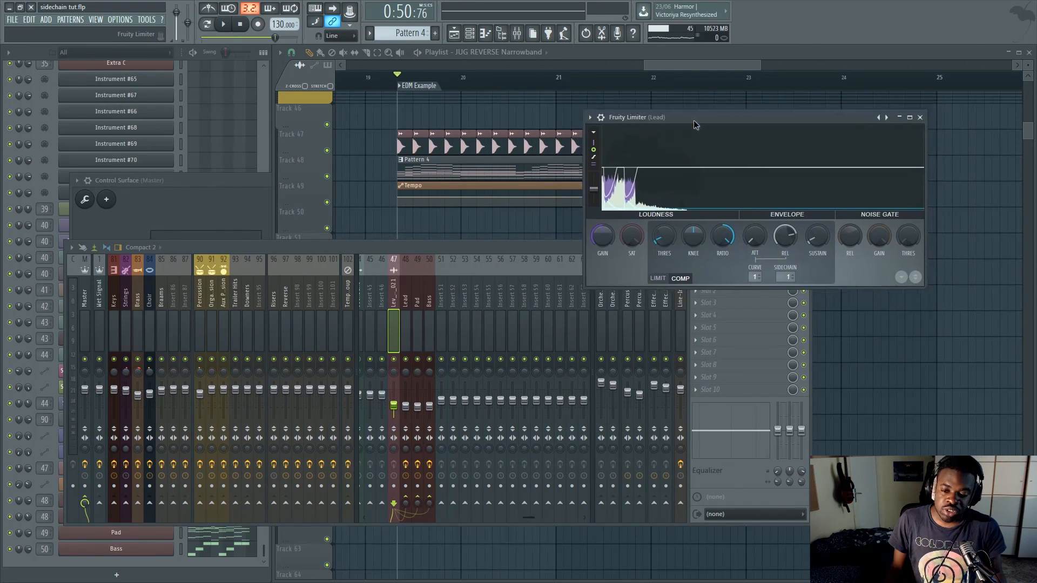
{"action": "left_click", "coordinate": [381, 395]}
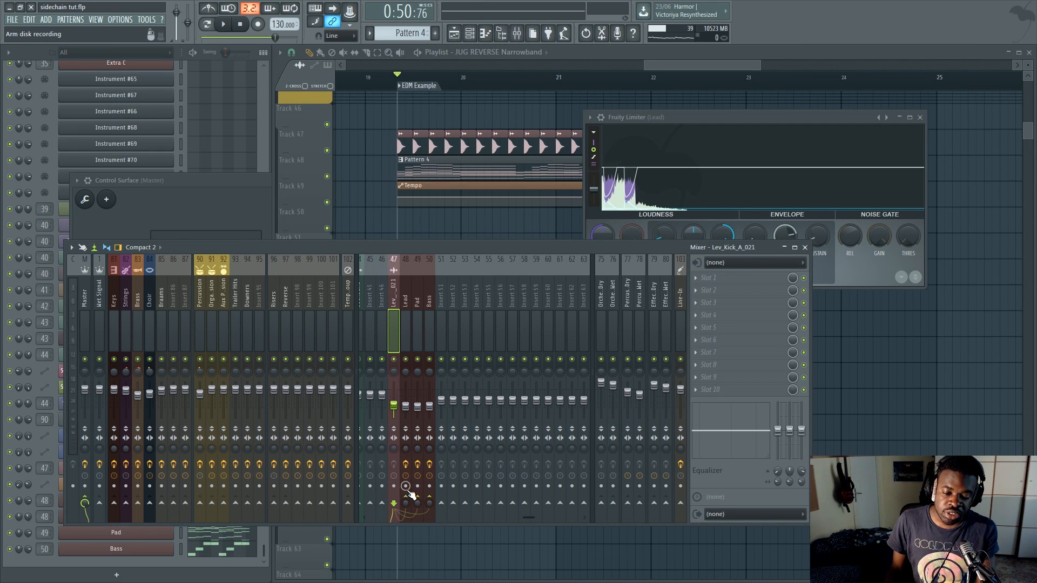
{"action": "left_click", "coordinate": [394, 381]}
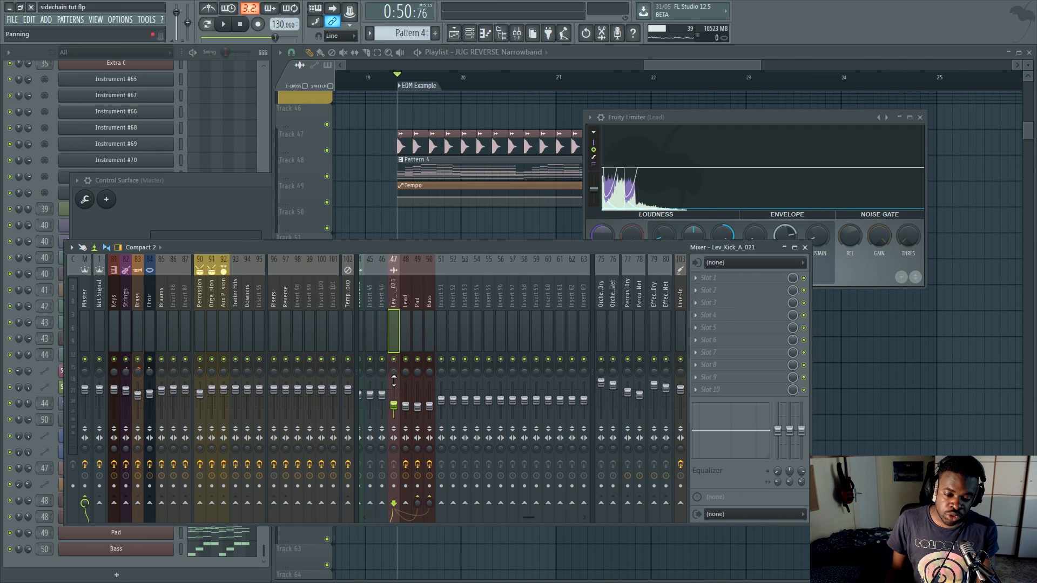
{"action": "right_click", "coordinate": [406, 503]}
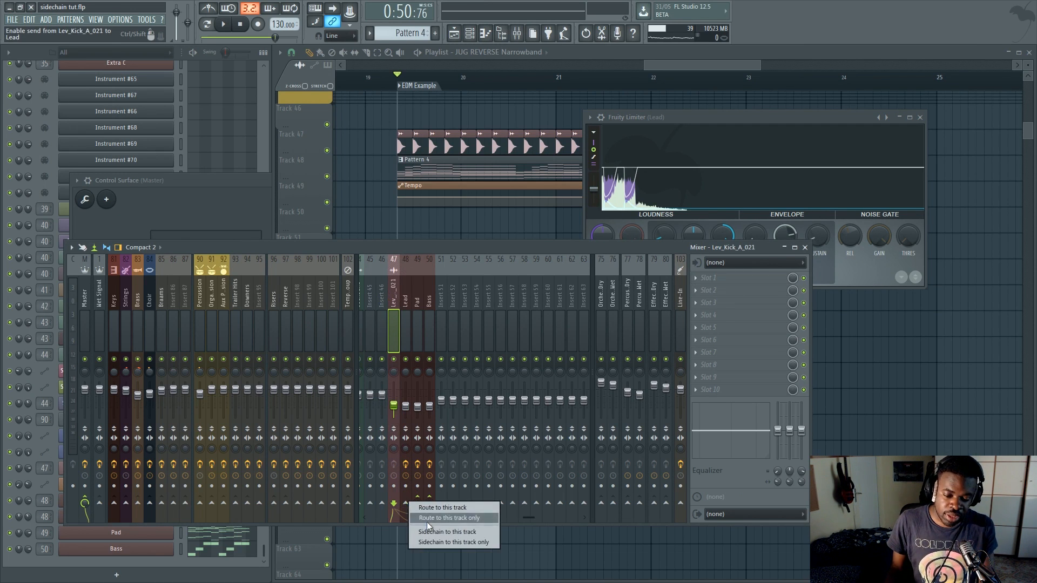
{"action": "left_click", "coordinate": [430, 533]}
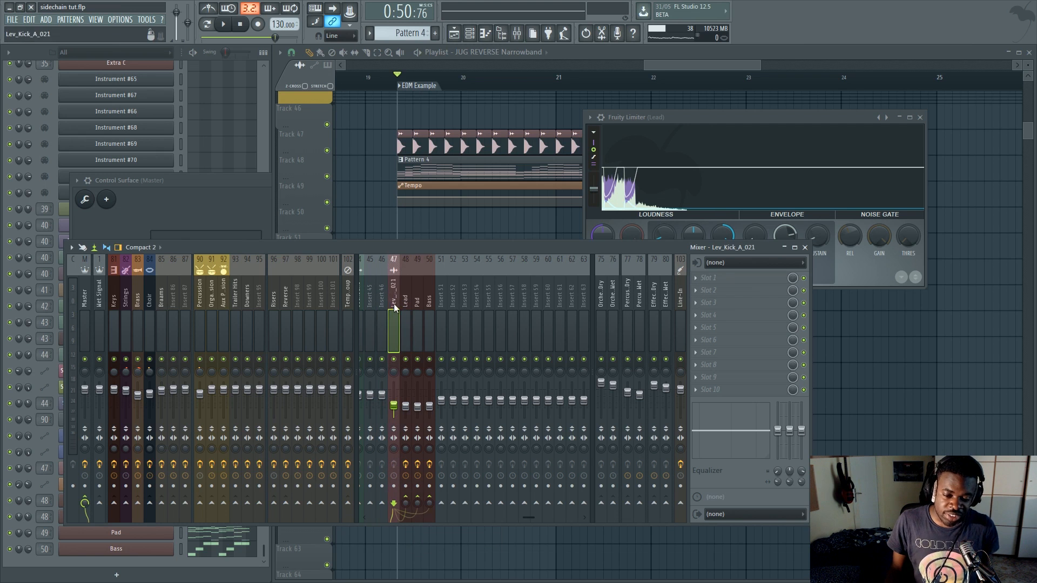
Replace the kick's send to the Bass with a sidechain route and solo the kick along with its routed tracks.
{"action": "left_click", "coordinate": [429, 501]}
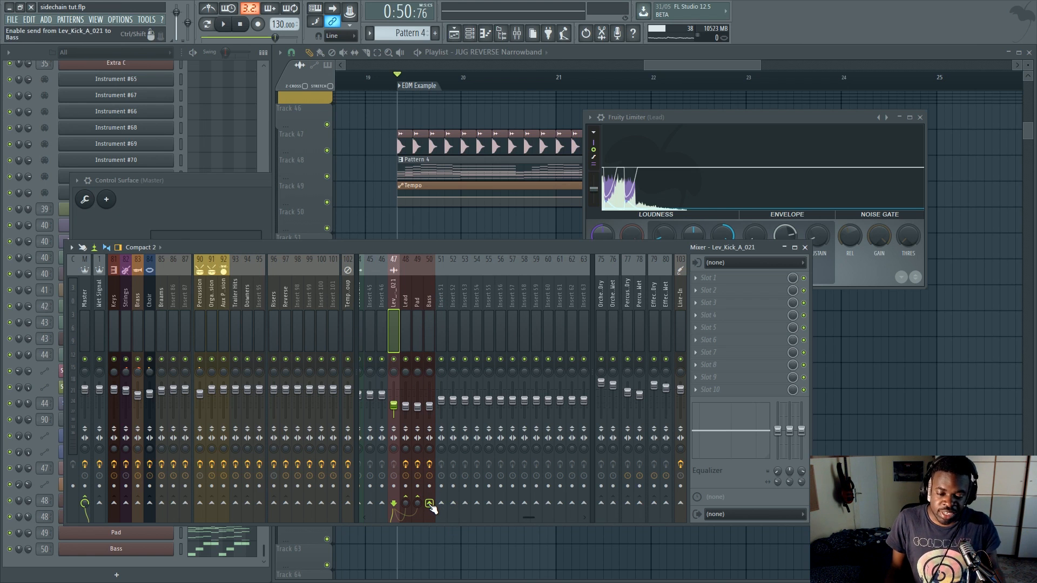
{"action": "right_click", "coordinate": [430, 504]}
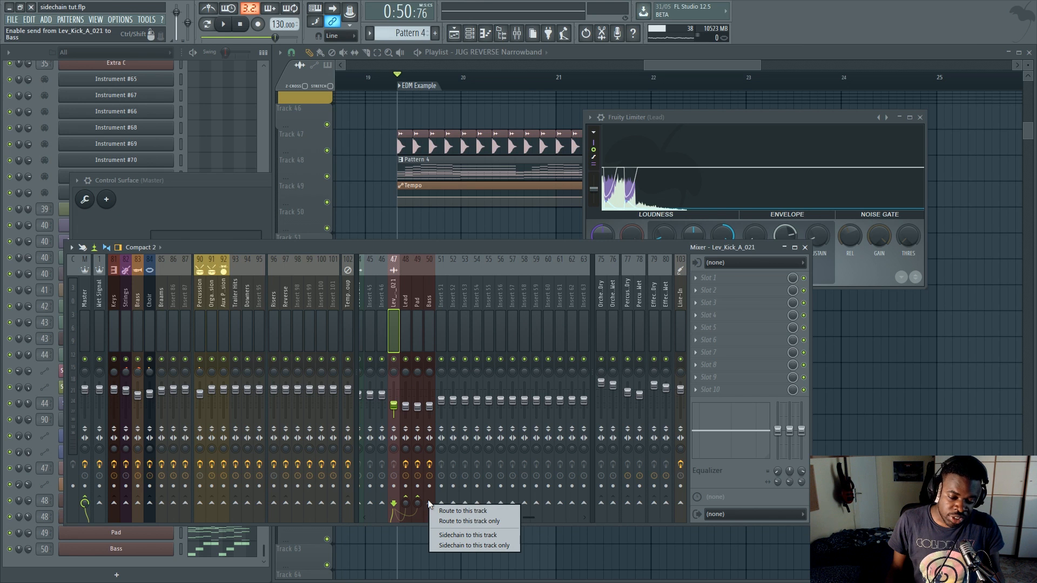
{"action": "left_click", "coordinate": [458, 536]}
{"action": "key", "text": "s"}
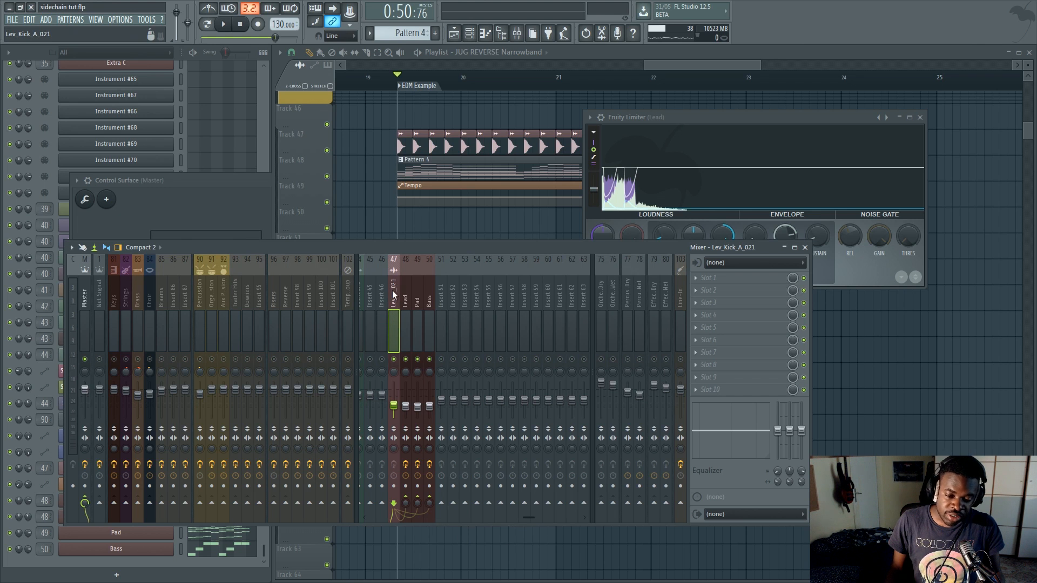
Open the Bass track's Fruity Limiter and move its window over the Lead's limiter.
{"action": "left_click", "coordinate": [430, 311]}
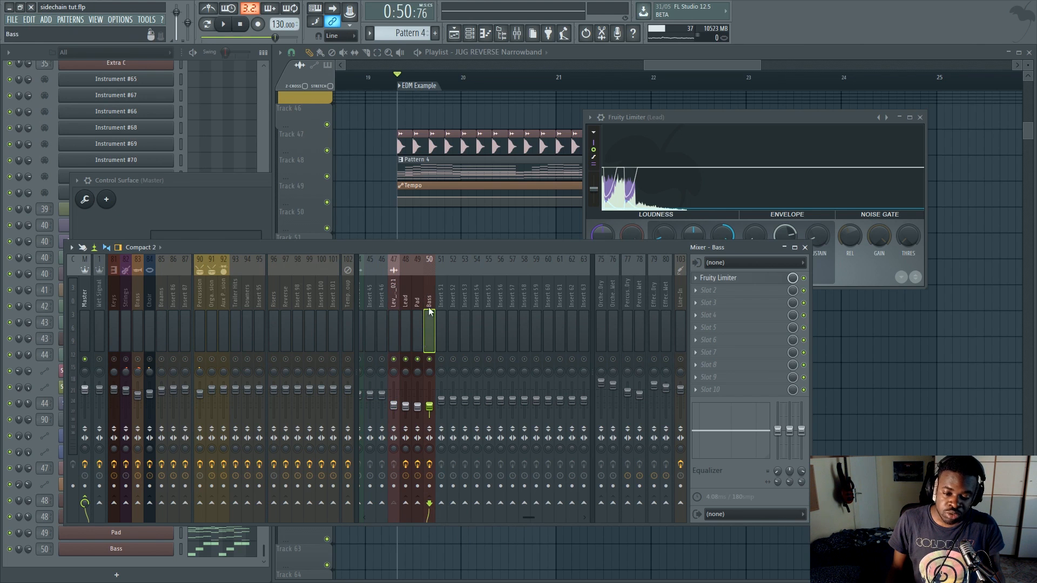
{"action": "left_click", "coordinate": [719, 278]}
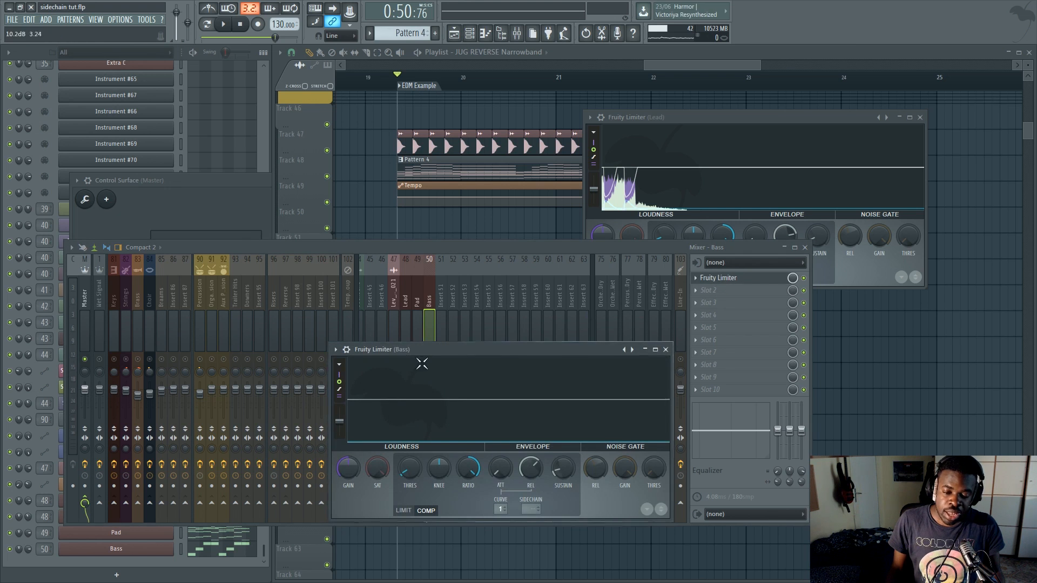
{"action": "left_click_drag", "start_coordinate": [434, 359], "coordinate": [642, 176]}
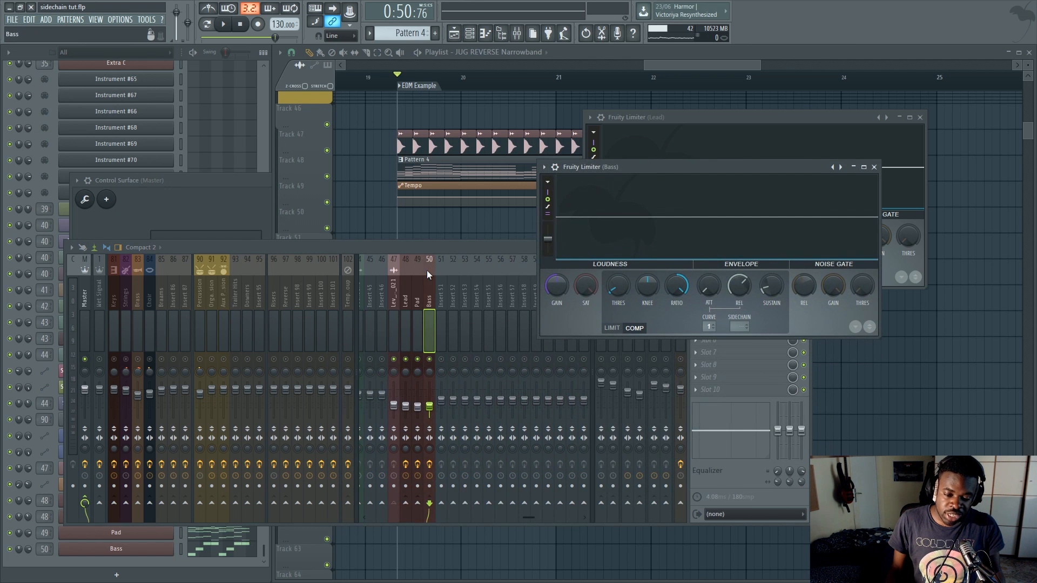
Inspect the Lev_Kick_A_021 and Bass mixer tracks and place the Bass's Fruity Limiter window below the Lead's graph.
{"action": "left_click", "coordinate": [393, 298]}
{"action": "left_click", "coordinate": [430, 291]}
{"action": "left_click", "coordinate": [383, 299]}
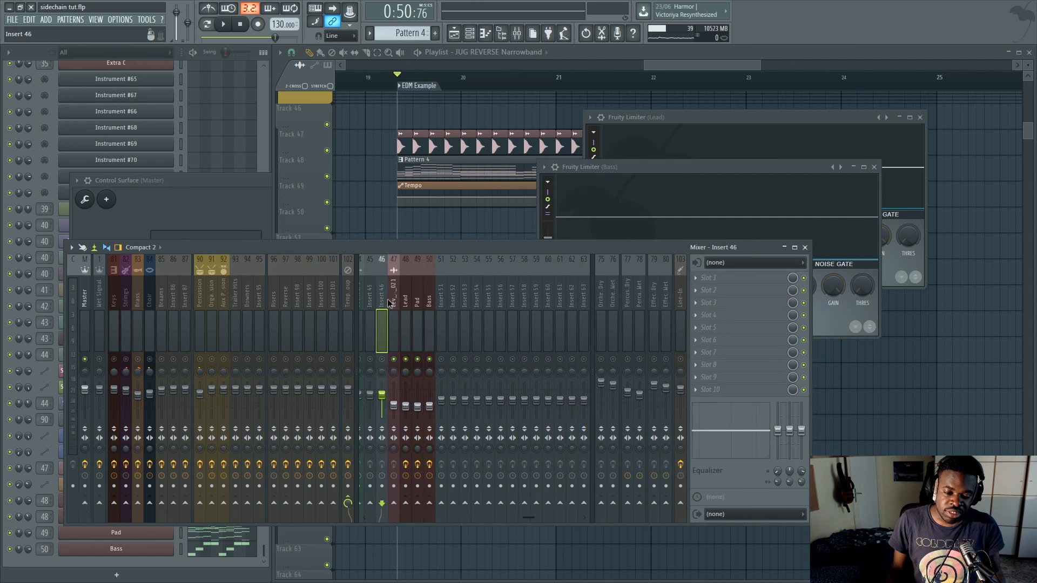
{"action": "left_click", "coordinate": [394, 305]}
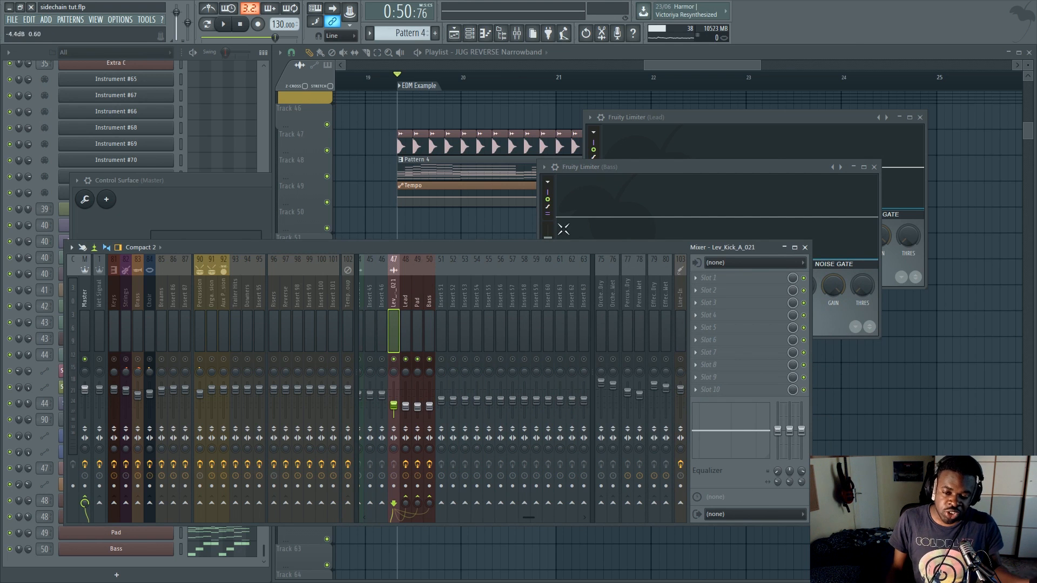
{"action": "left_click_drag", "start_coordinate": [610, 168], "coordinate": [684, 241]}
{"action": "left_click", "coordinate": [431, 309]}
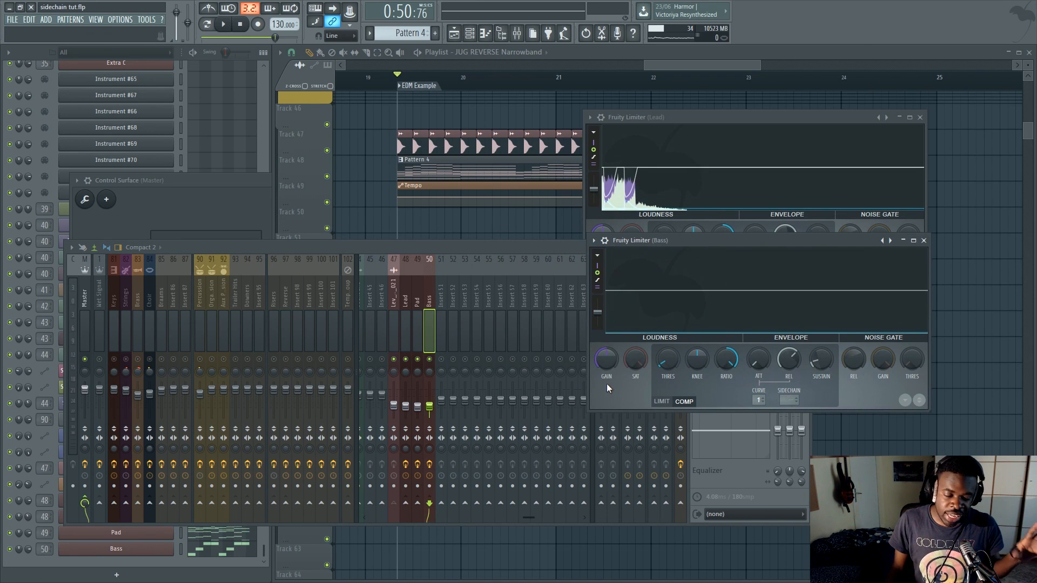
Move the mixer clear of the two Fruity Limiter windows and select the Bass track.
{"action": "left_click", "coordinate": [391, 294]}
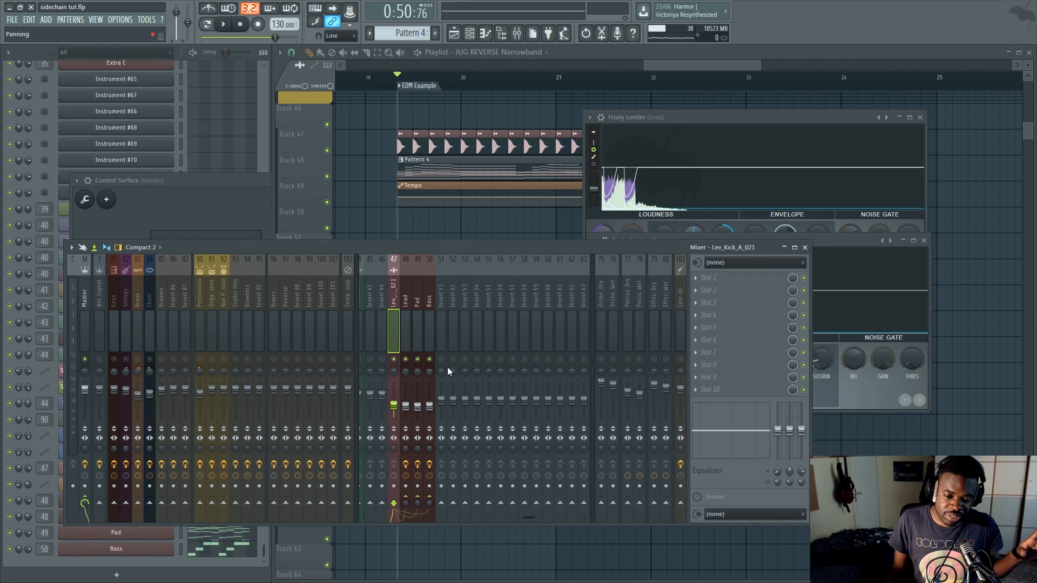
{"action": "left_click_drag", "start_coordinate": [440, 254], "coordinate": [279, 239]}
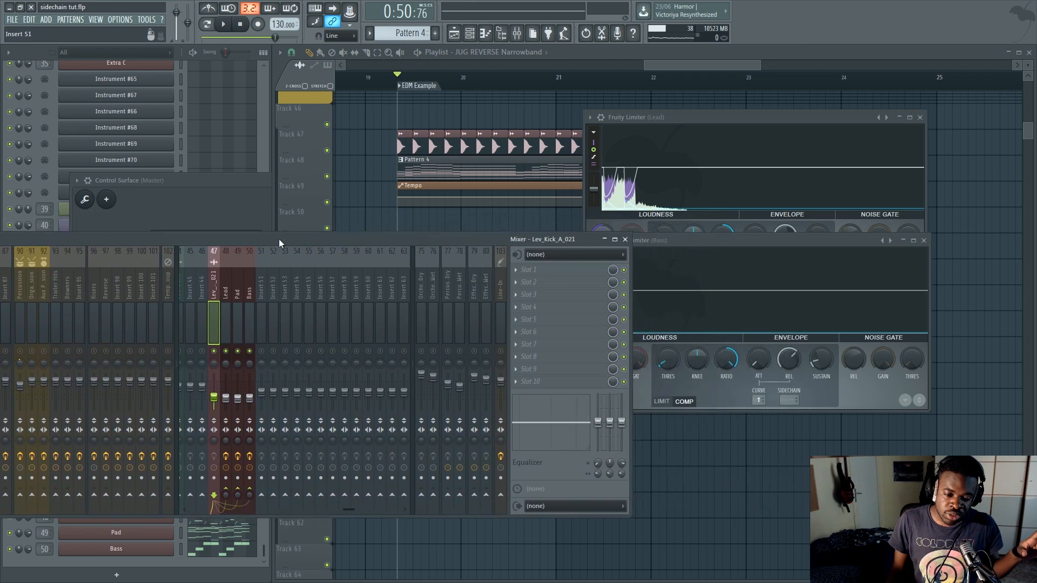
{"action": "left_click", "coordinate": [248, 277]}
{"action": "left_click", "coordinate": [210, 282]}
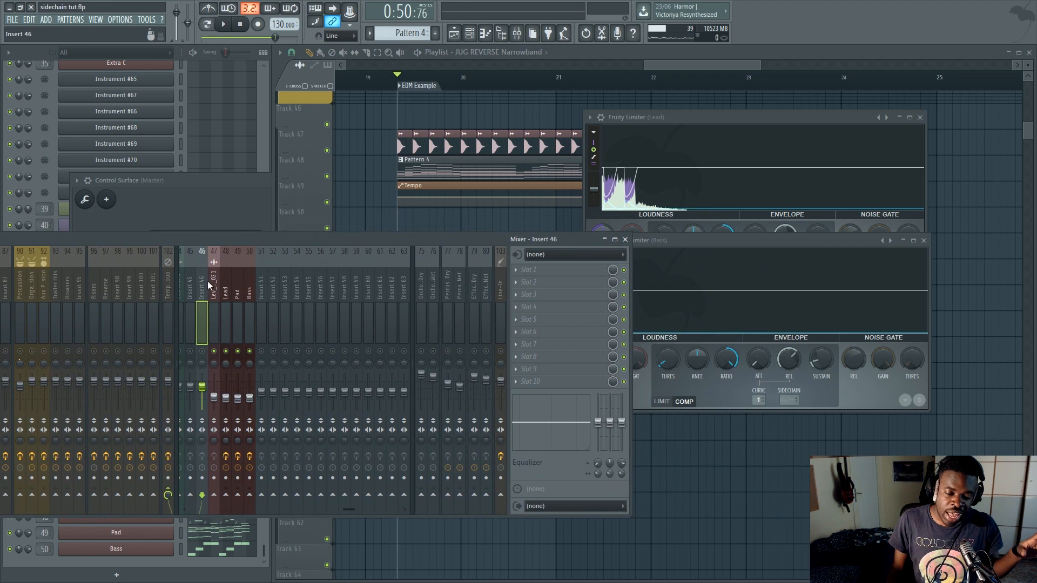
{"action": "left_click", "coordinate": [249, 300]}
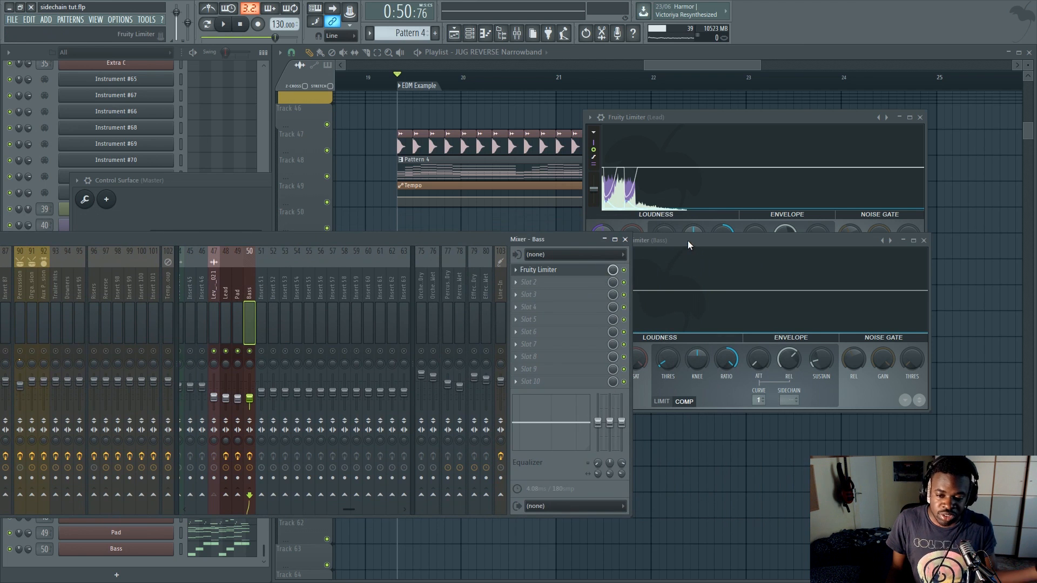
Set the sidechain input of the Bass's Fruity Limiter to Lev_Kick_A_021.
{"action": "left_click_drag", "start_coordinate": [697, 271], "coordinate": [729, 301]}
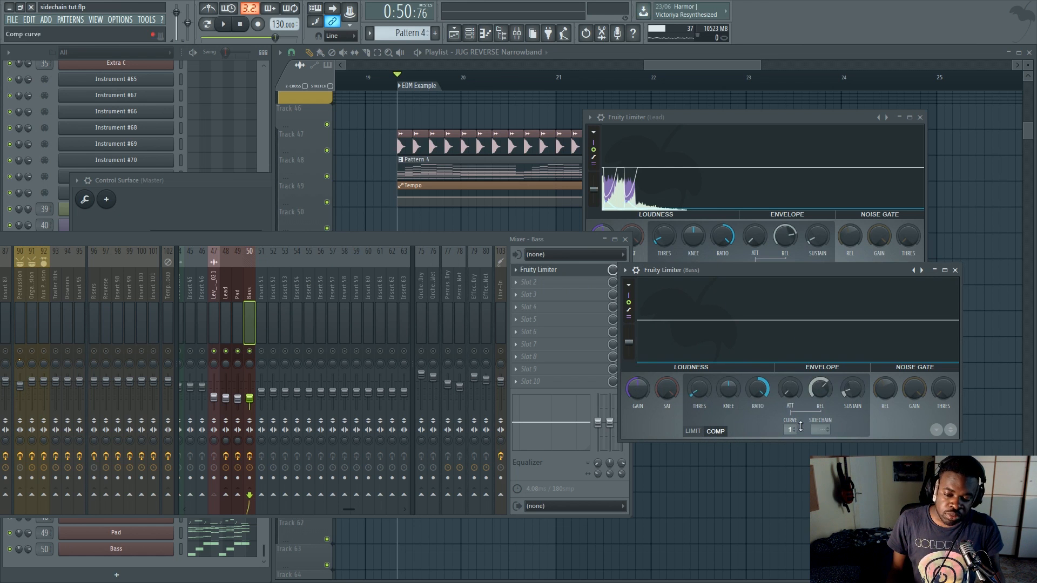
{"action": "right_click", "coordinate": [818, 429]}
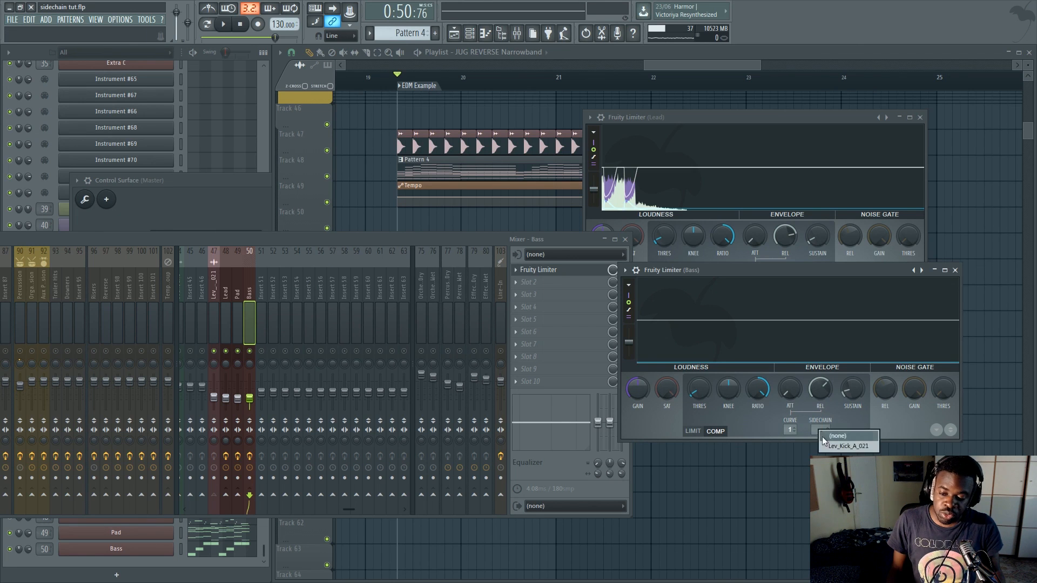
{"action": "left_click", "coordinate": [836, 447]}
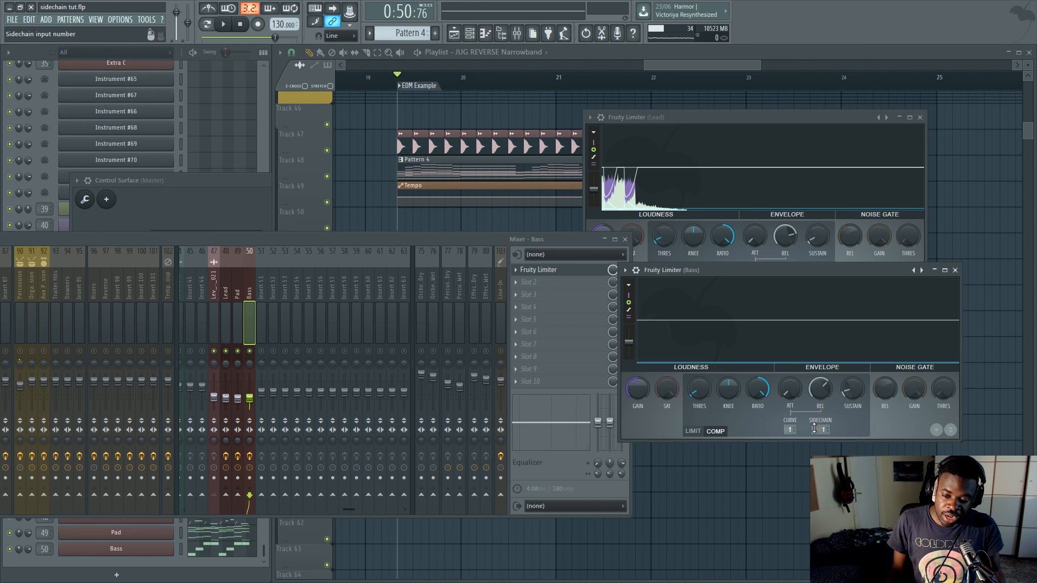
Reselect the Bass mixer track and reposition its Fruity Limiter window to overlap the lower part of the Lead's limiter.
{"action": "left_click", "coordinate": [264, 295]}
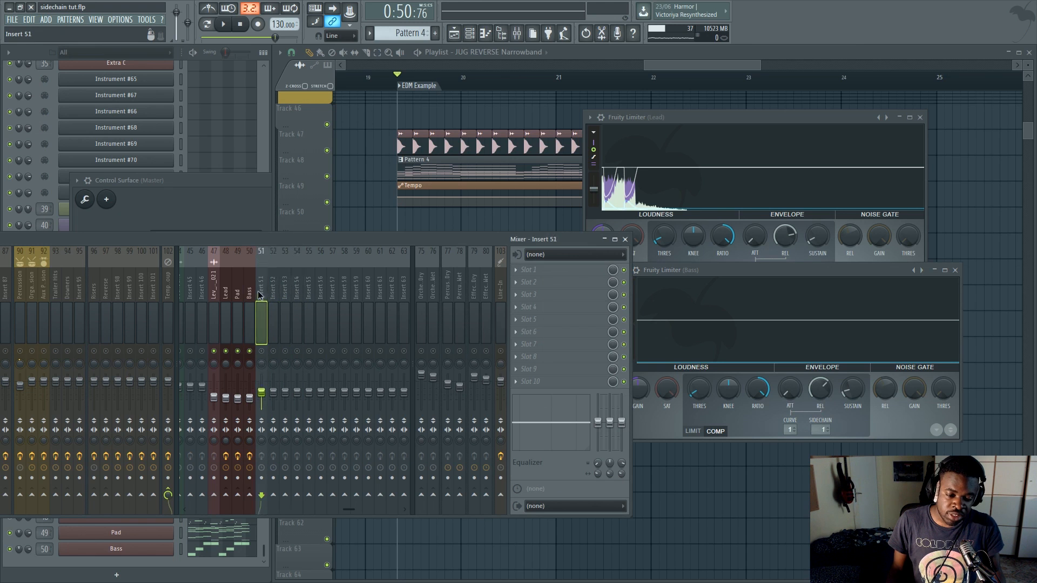
{"action": "left_click", "coordinate": [247, 292]}
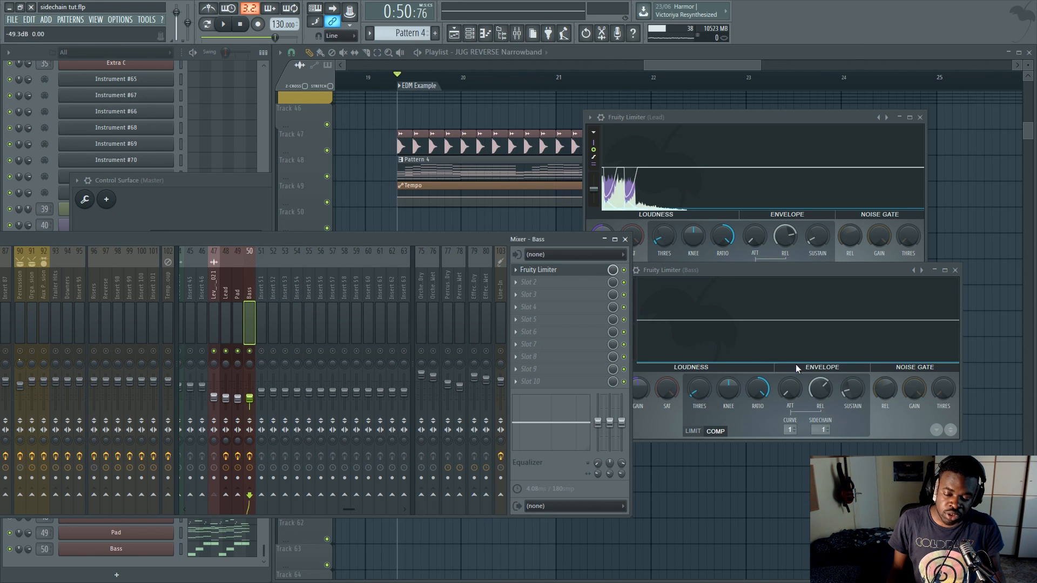
{"action": "left_click_drag", "start_coordinate": [776, 270], "coordinate": [772, 290]}
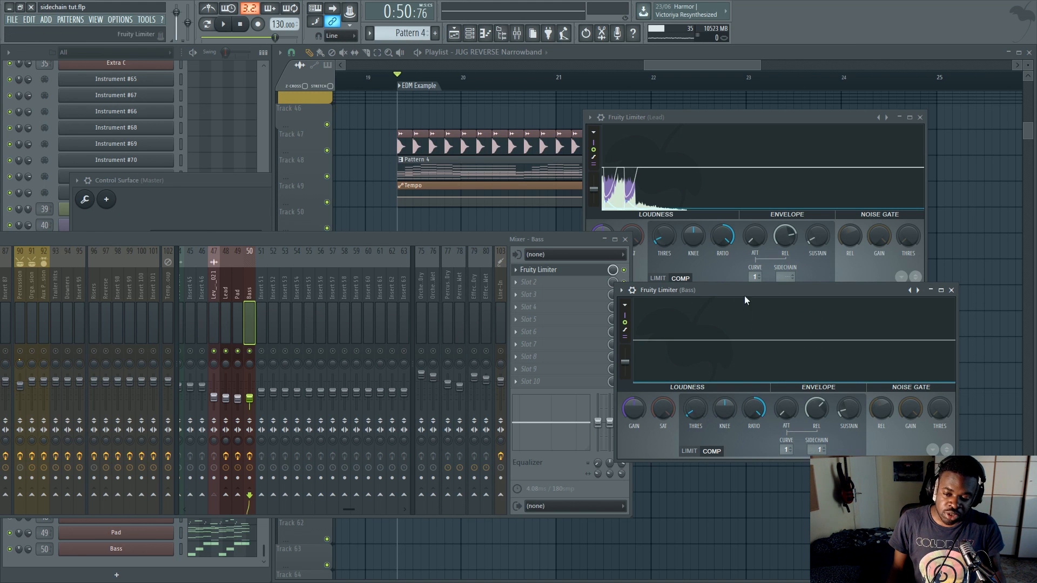
{"action": "left_click_drag", "start_coordinate": [747, 291], "coordinate": [736, 255]}
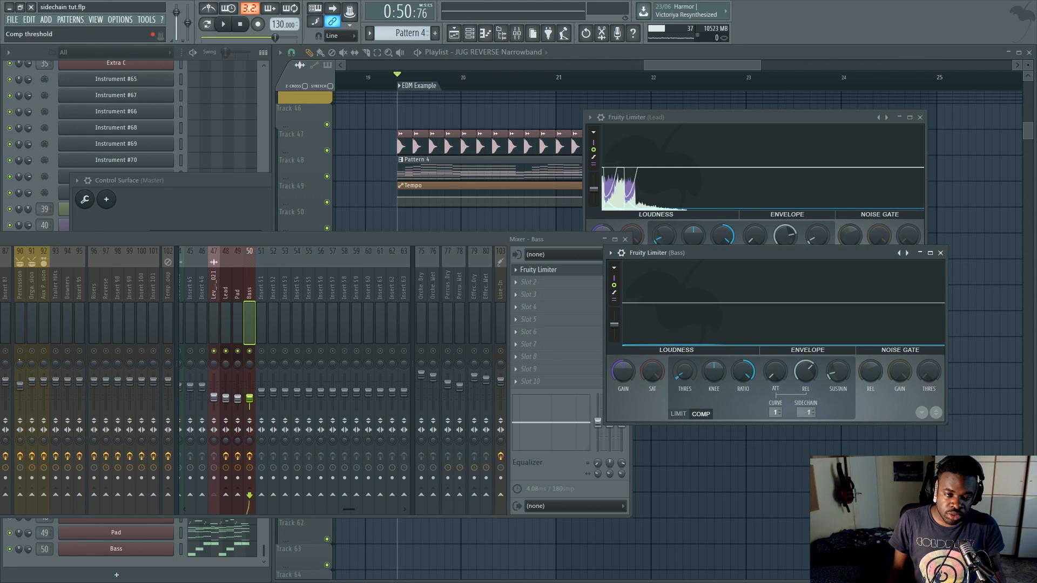
{"action": "left_click_drag", "start_coordinate": [680, 374], "coordinate": [681, 377]}
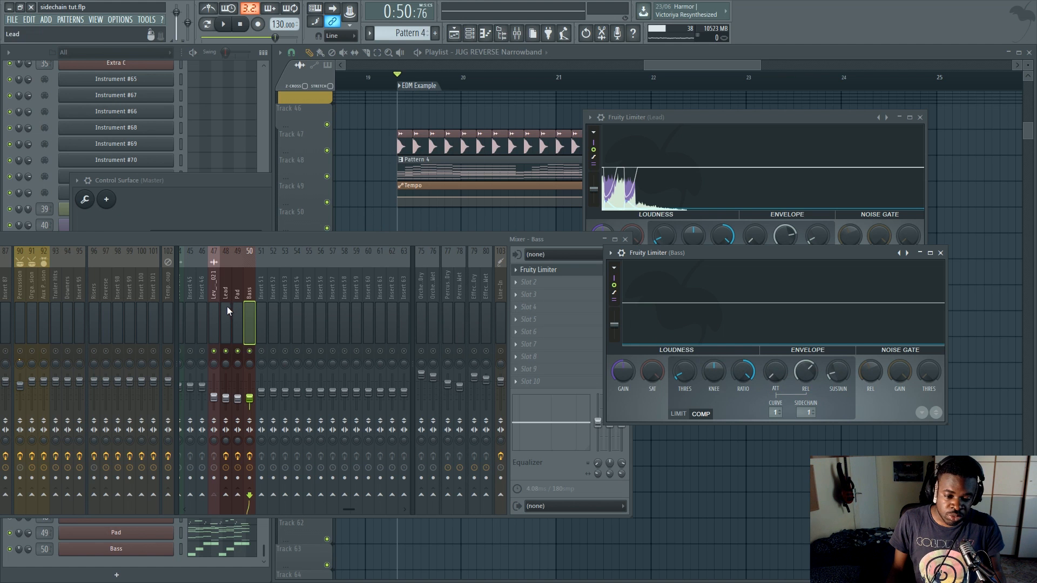
Solo the Bass with the kick and play the EDM Example to examine the Bass's Fruity Limiter graph.
{"action": "left_click", "coordinate": [247, 340]}
{"action": "key", "text": "space"}
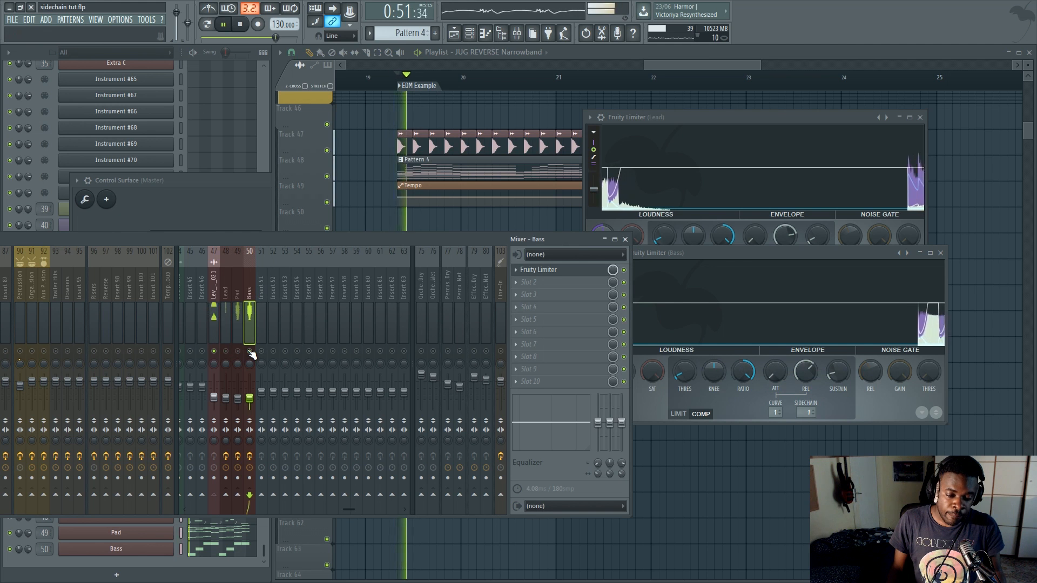
{"action": "left_click", "coordinate": [757, 260]}
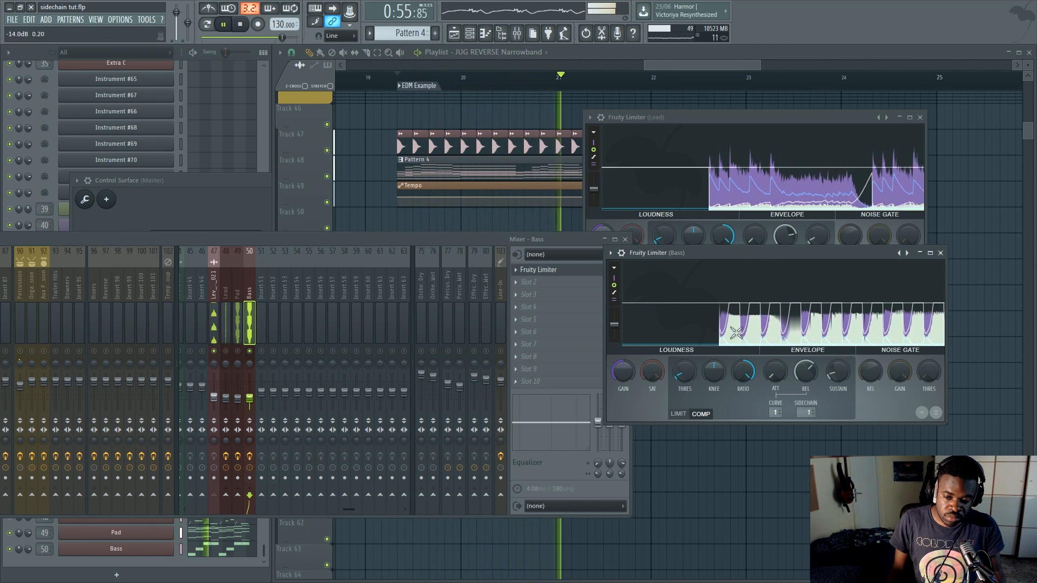
{"action": "key", "text": "space"}
Audition the Bass with its limiter's sidechain input cleared, try the compressor threshold, and restore the input to Lev_Kick_A_021.
{"action": "key", "text": "space"}
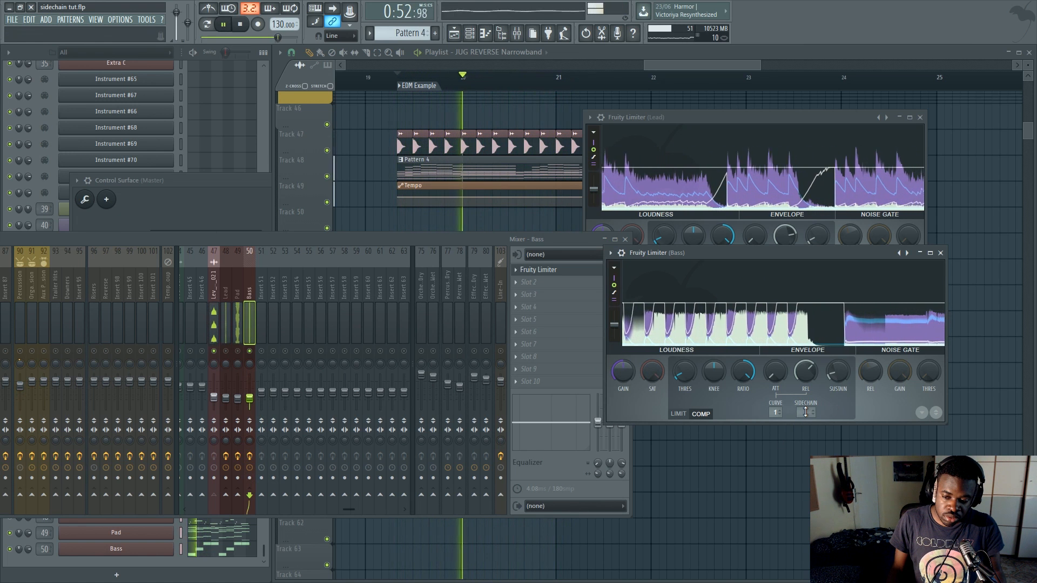
{"action": "key", "text": "space"}
{"action": "key", "text": "space"}
{"action": "left_click_drag", "start_coordinate": [688, 376], "coordinate": [687, 405]}
{"action": "key", "text": "space"}
{"action": "right_click", "coordinate": [802, 412]}
{"action": "left_click", "coordinate": [820, 431]}
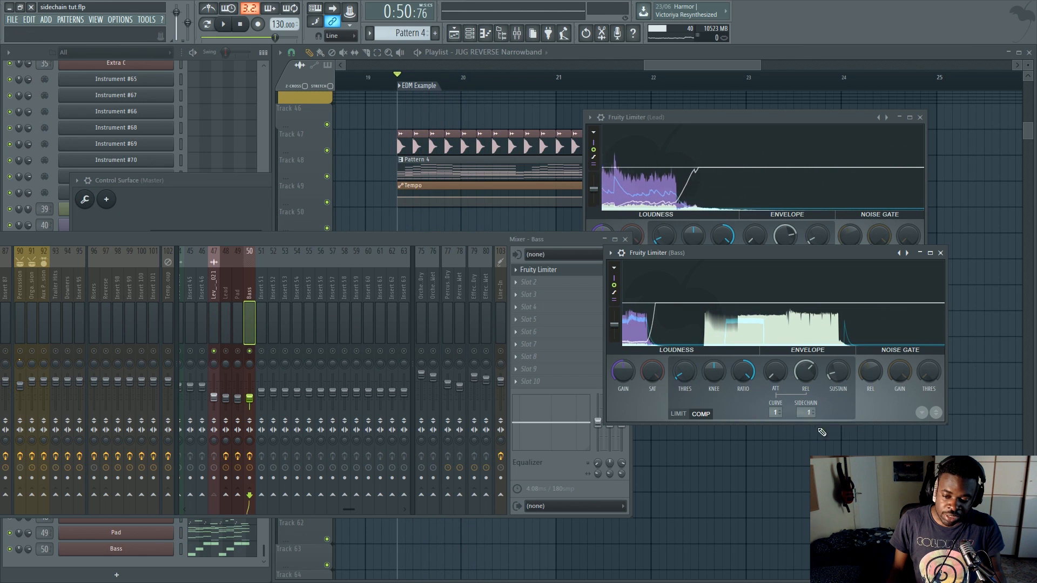
Select the Lev_Kick_A_021 track with the Lead, Pad and Bass unmuted and view the EDM Example clips in the playlist.
{"action": "left_click", "coordinate": [216, 301]}
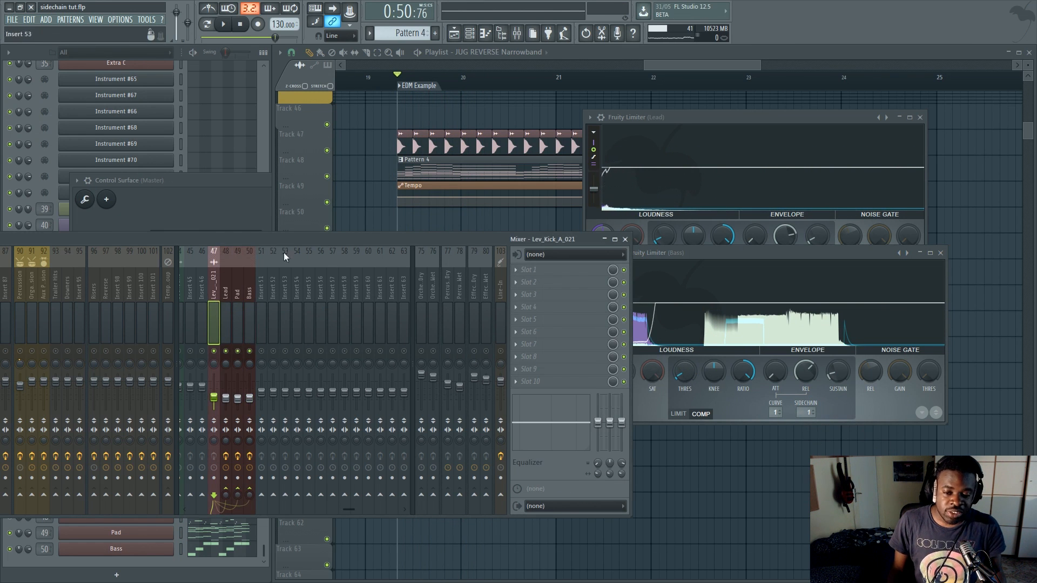
{"action": "left_click", "coordinate": [457, 97]}
{"action": "scroll", "coordinate": [482, 76], "scroll_direction": "down", "scroll_amount": 5}
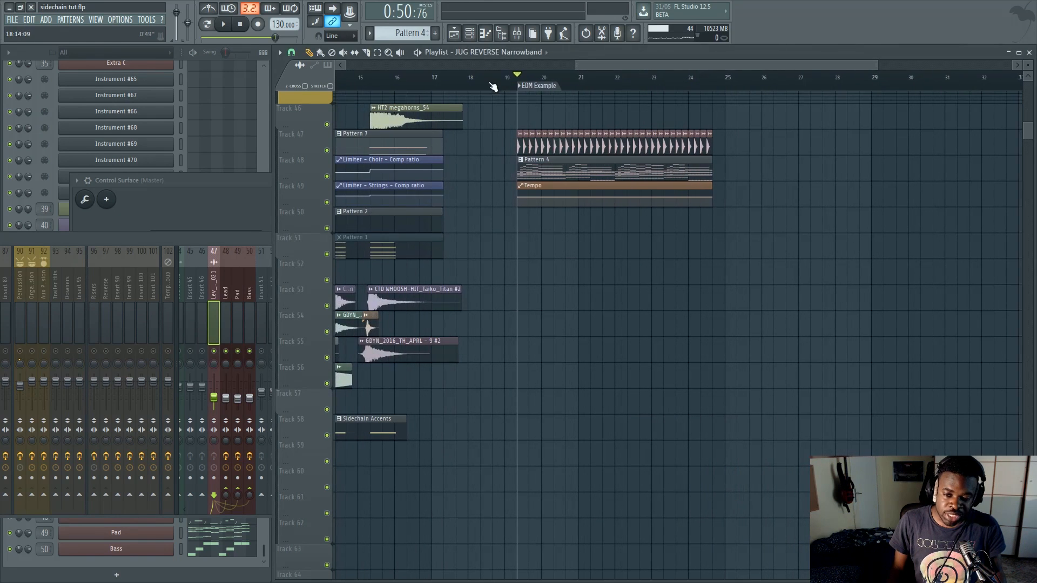
{"action": "scroll", "coordinate": [624, 79], "scroll_direction": "up", "scroll_amount": 4}
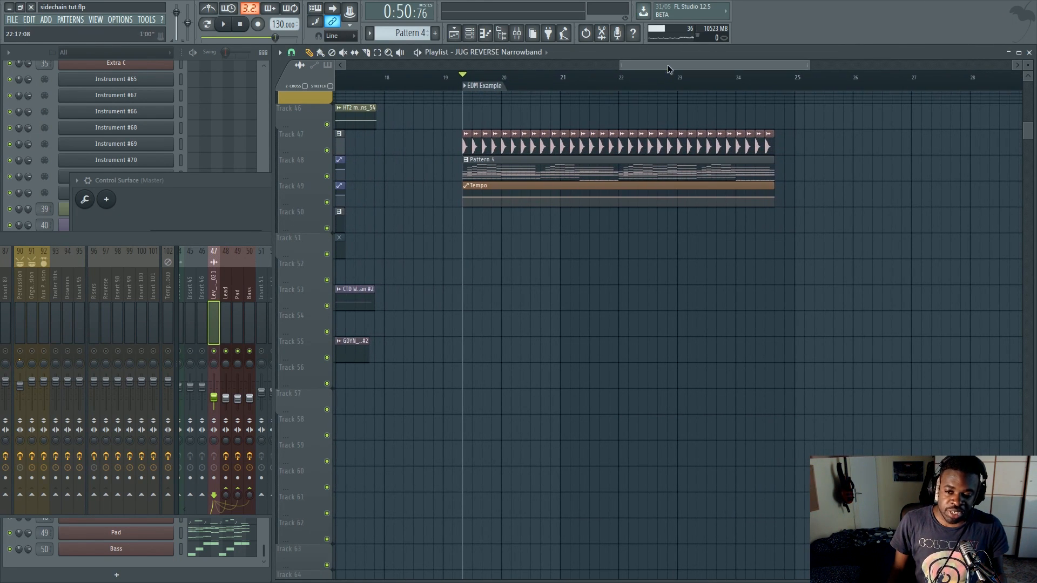
{"action": "mouse_move", "coordinate": [667, 64]}
{"action": "left_mouse_down"}
{"action": "mouse_move", "coordinate": [630, 66]}
{"action": "mouse_move", "coordinate": [652, 71]}
{"action": "left_mouse_up"}
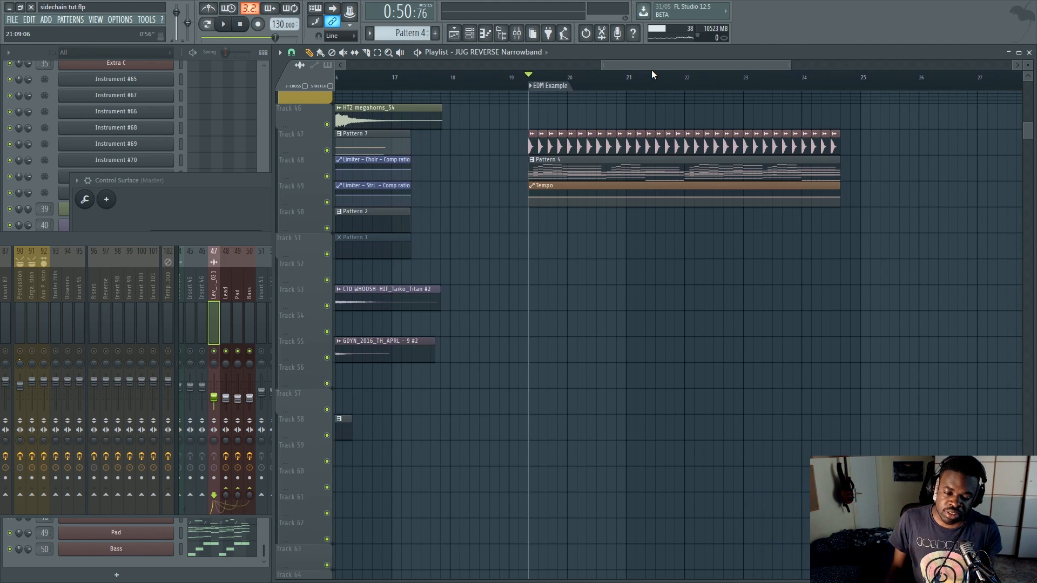
{"action": "left_click", "coordinate": [219, 295]}
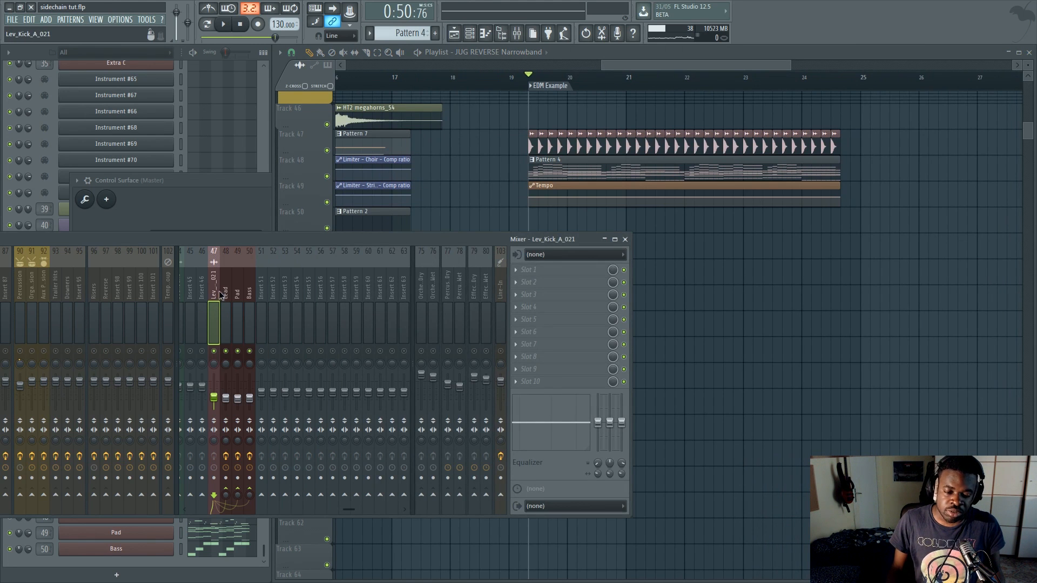
Move the mixer window so the Master track is fully visible and open the Master's Control Surface.
{"action": "left_click", "coordinate": [225, 294]}
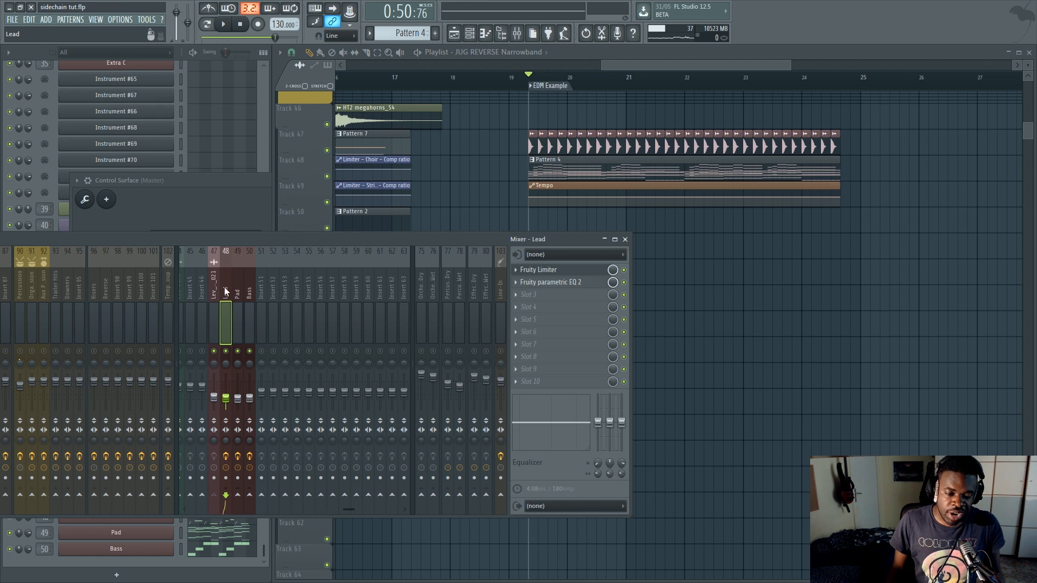
{"action": "left_click_drag", "start_coordinate": [290, 242], "coordinate": [474, 258]}
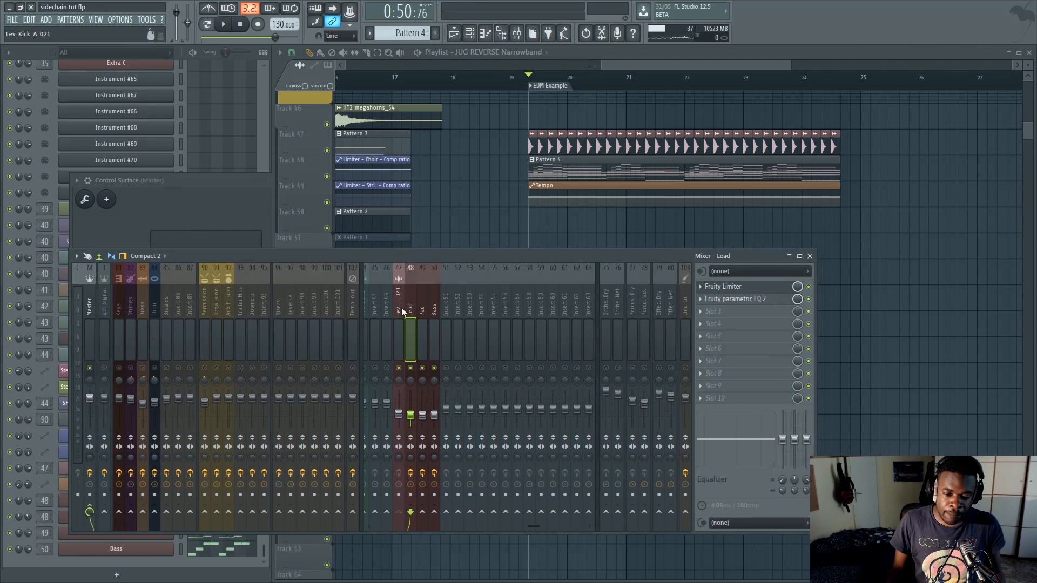
{"action": "left_click", "coordinate": [399, 299]}
{"action": "left_click", "coordinate": [90, 308]}
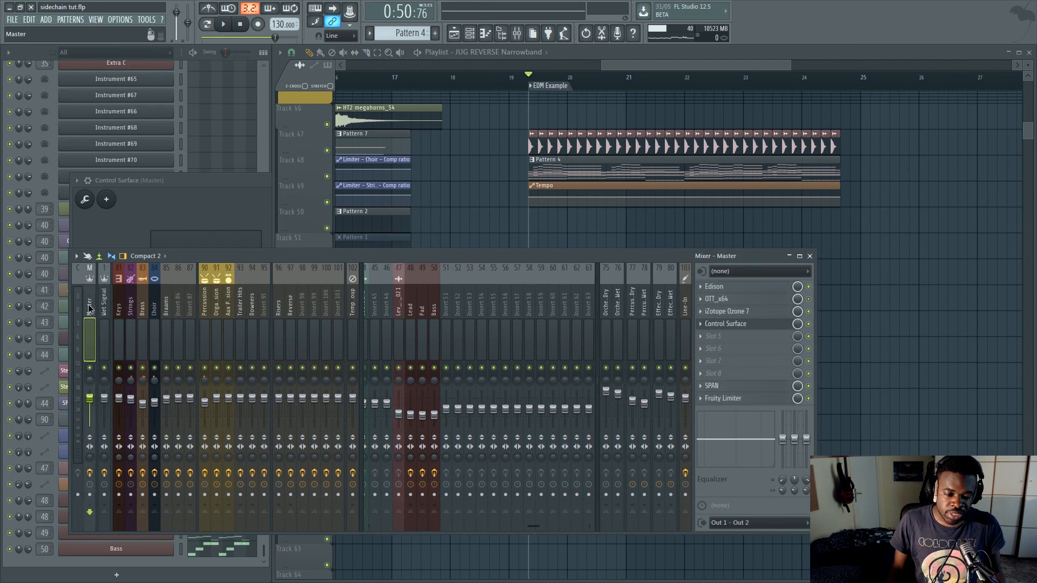
{"action": "left_click", "coordinate": [724, 324]}
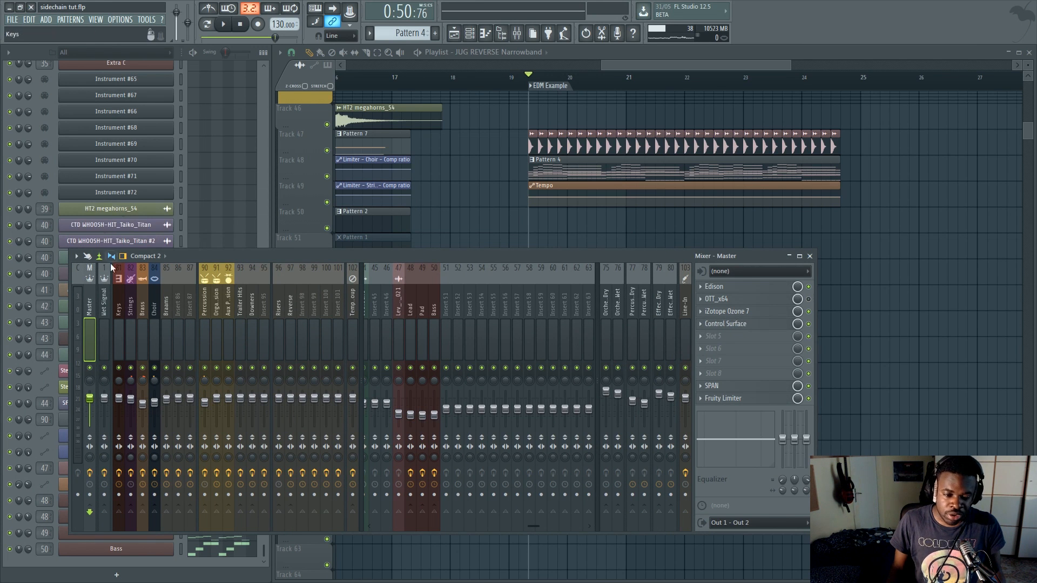
{"action": "left_click", "coordinate": [724, 323]}
Play the EDM Example from its start with the Master's Control Surface open.
{"action": "key", "text": "space"}
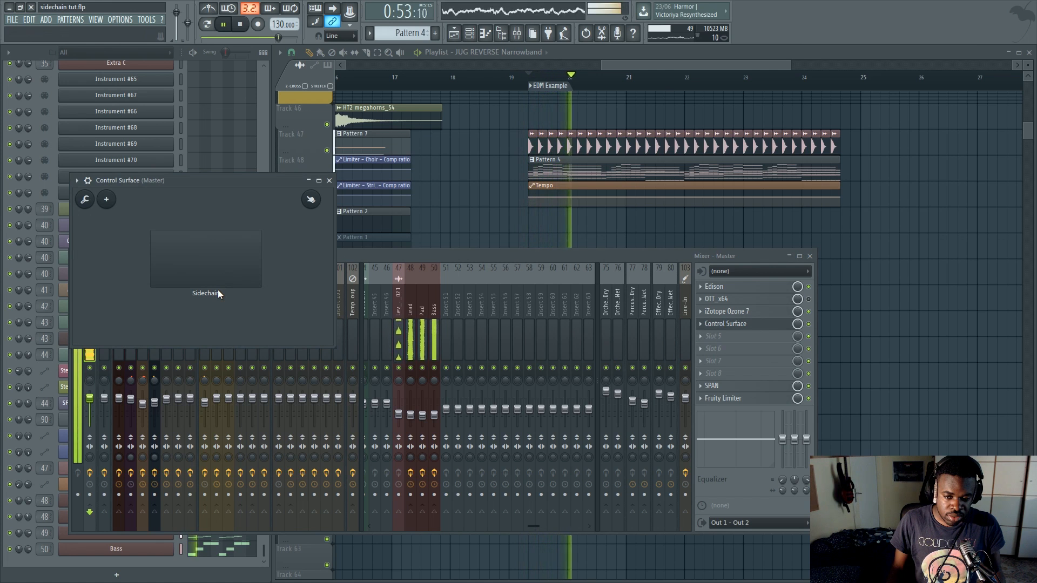
{"action": "key", "text": "space"}
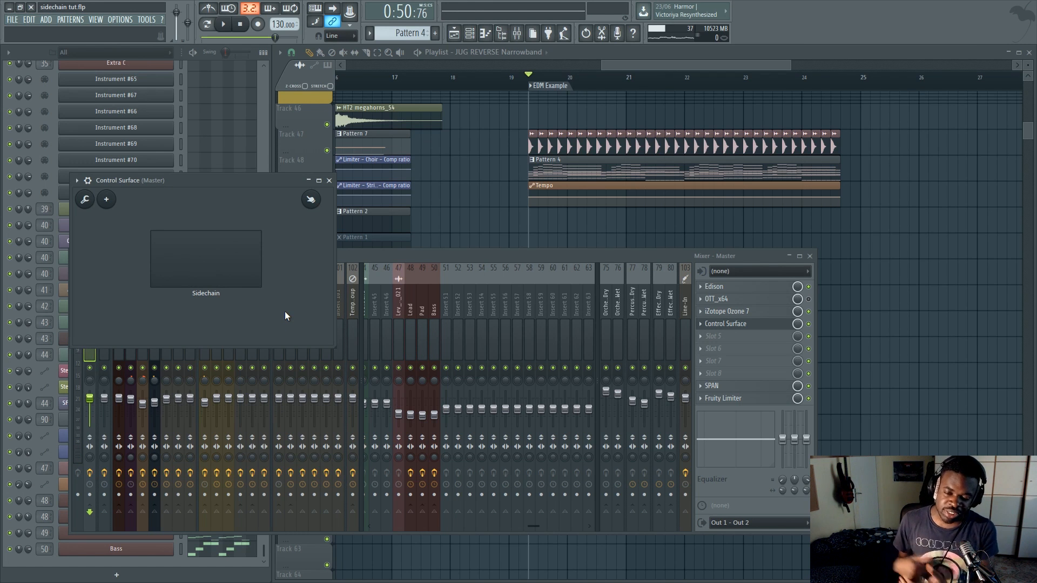
{"action": "key", "text": "space"}
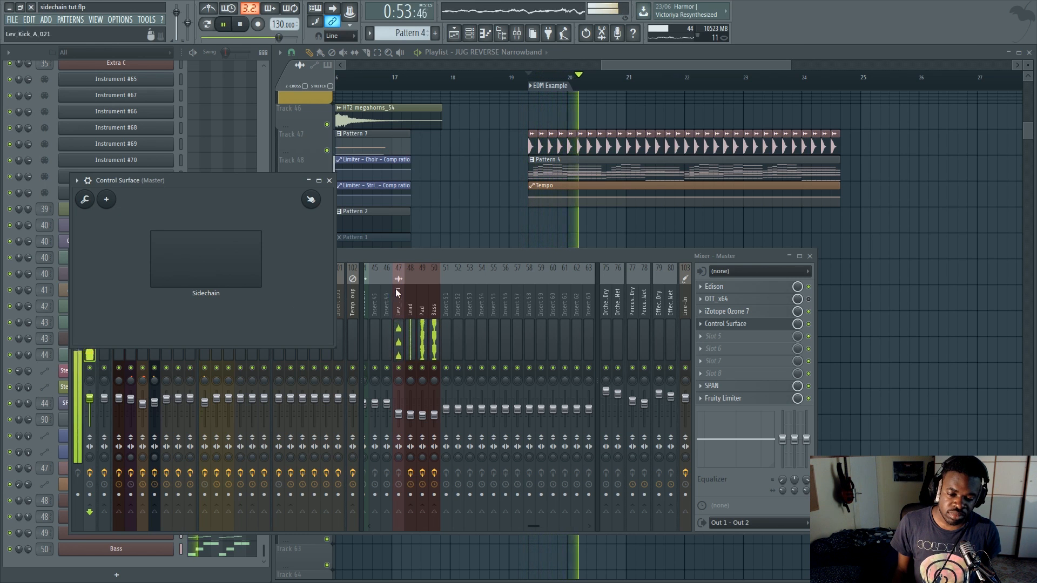
Set the sidechain input of the Lead's Fruity Limiter to Lev_Kick_A_021 and audition the EDM Example.
{"action": "left_click", "coordinate": [410, 338]}
{"action": "key", "text": "space"}
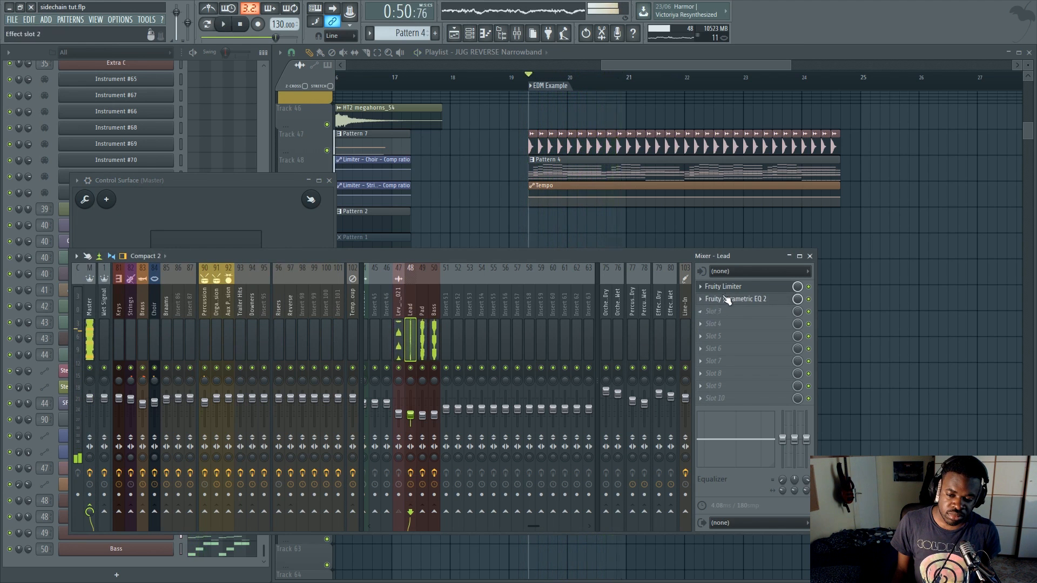
{"action": "left_click", "coordinate": [727, 287]}
{"action": "left_click", "coordinate": [784, 277]}
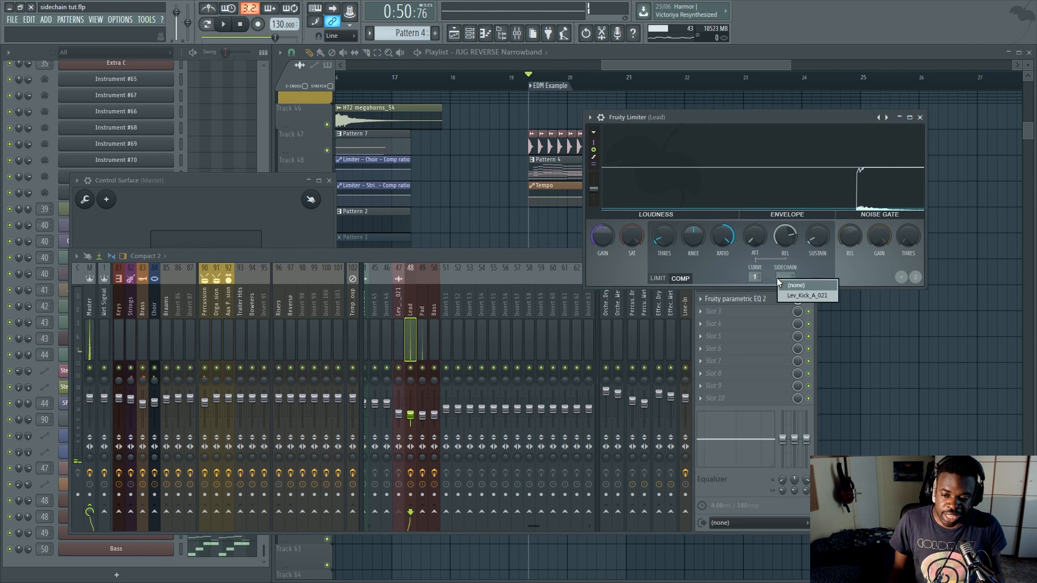
{"action": "left_click", "coordinate": [797, 294]}
{"action": "key", "text": "space"}
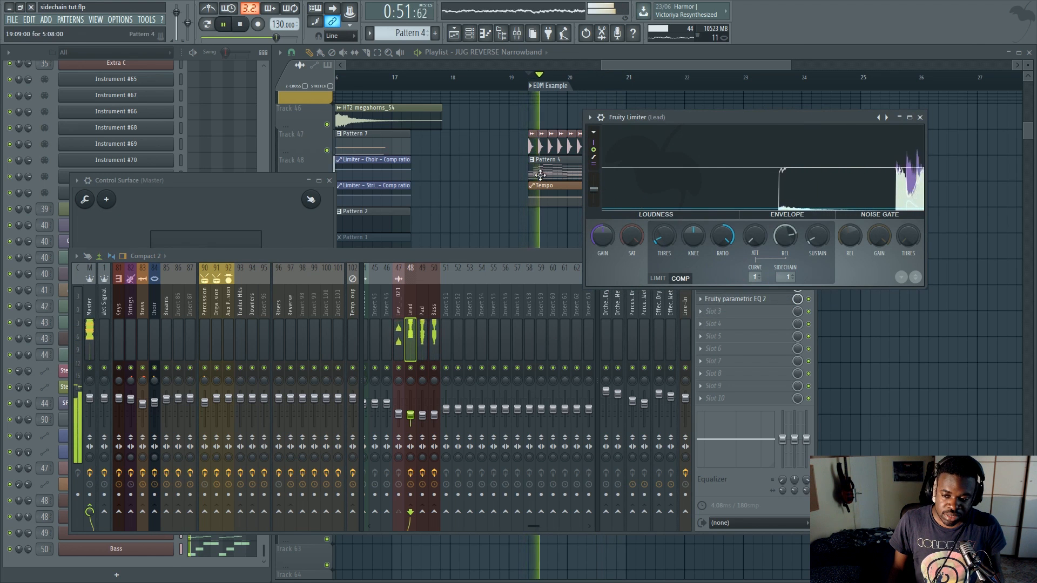
{"action": "key", "text": "space"}
Bring the playlist forward and place the playhead at the Trailer Example marker.
{"action": "right_click", "coordinate": [489, 202]}
{"action": "scroll", "coordinate": [611, 63], "scroll_direction": "down", "scroll_amount": 4}
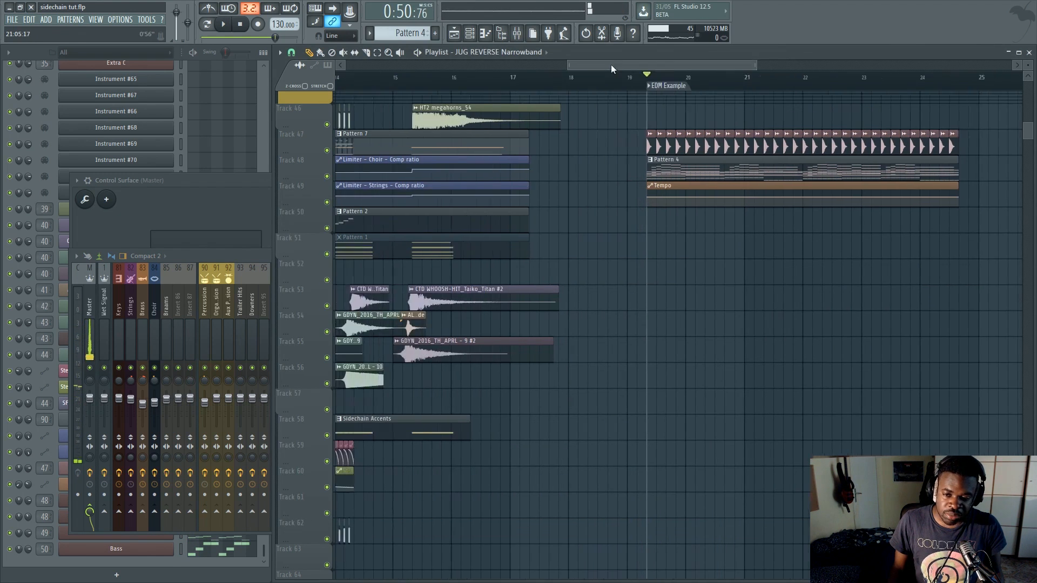
{"action": "scroll", "coordinate": [563, 66], "scroll_direction": "down", "scroll_amount": 3}
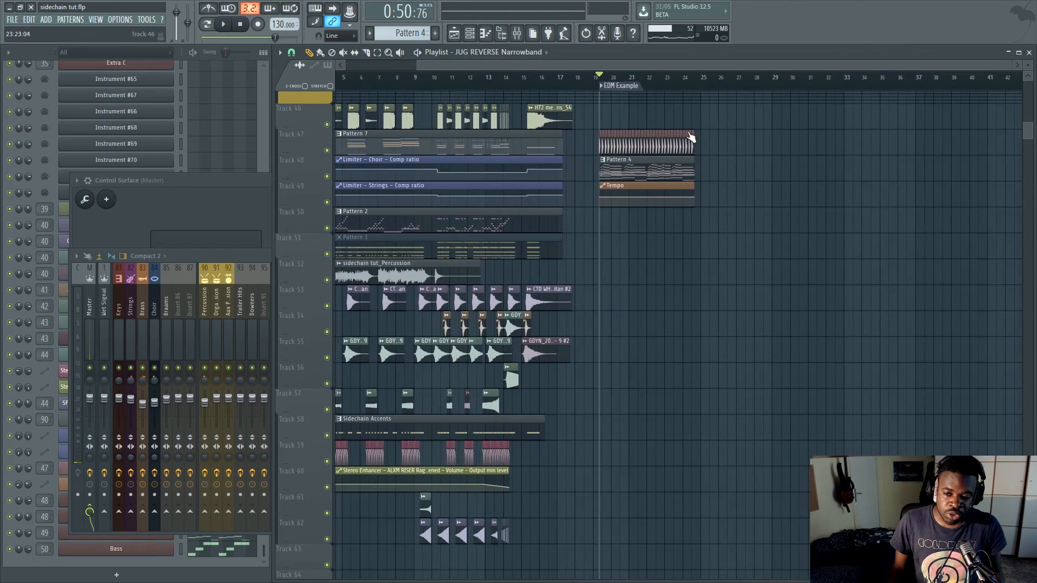
{"action": "scroll", "coordinate": [607, 84], "scroll_direction": "up", "scroll_amount": 3}
{"action": "scroll", "coordinate": [607, 84], "scroll_direction": "down", "scroll_amount": 2}
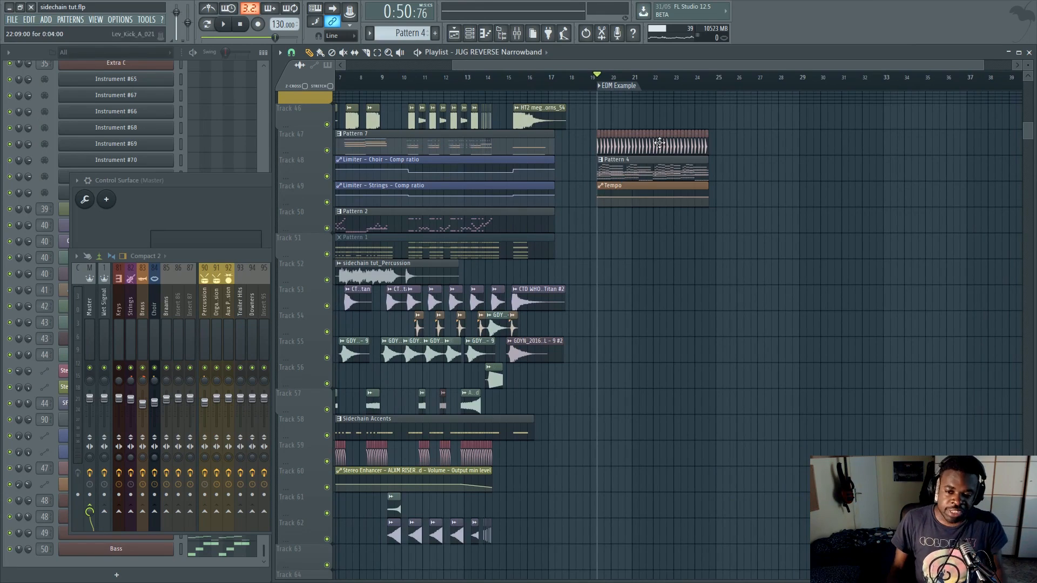
{"action": "scroll", "coordinate": [642, 91], "scroll_direction": "down", "scroll_amount": 2}
{"action": "left_click", "coordinate": [369, 87]}
{"action": "scroll", "coordinate": [372, 87], "scroll_direction": "up", "scroll_amount": 3}
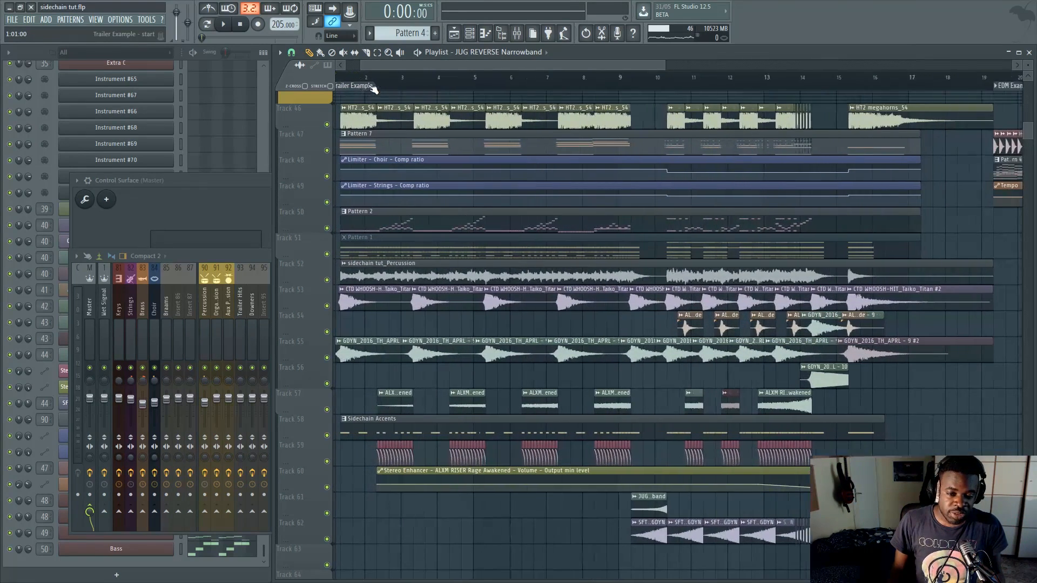
{"action": "left_click_drag", "start_coordinate": [424, 68], "coordinate": [389, 67]}
{"action": "scroll", "coordinate": [400, 79], "scroll_direction": "down", "scroll_amount": 2}
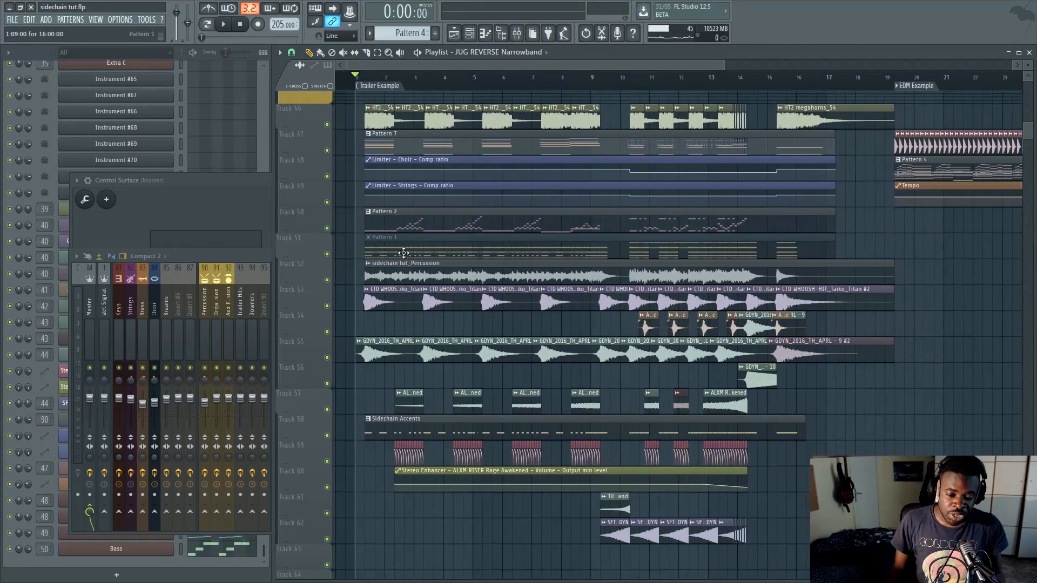
{"action": "scroll", "coordinate": [405, 257], "scroll_direction": "down", "scroll_amount": 2}
Reposition the Control Surface window to overlap the mixer and return to the playlist.
{"action": "key", "text": "F9"}
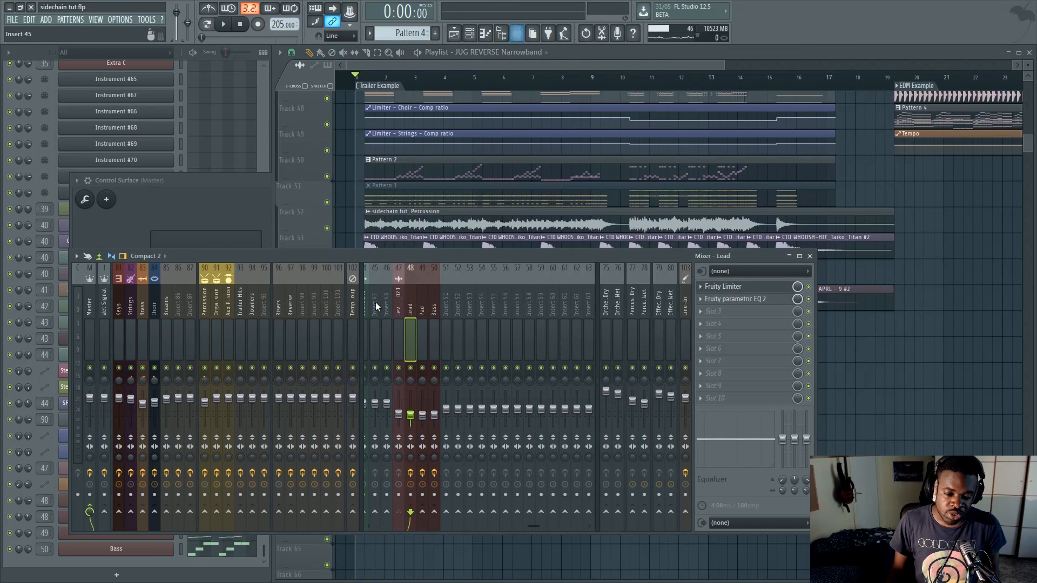
{"action": "left_click_drag", "start_coordinate": [223, 180], "coordinate": [254, 210]}
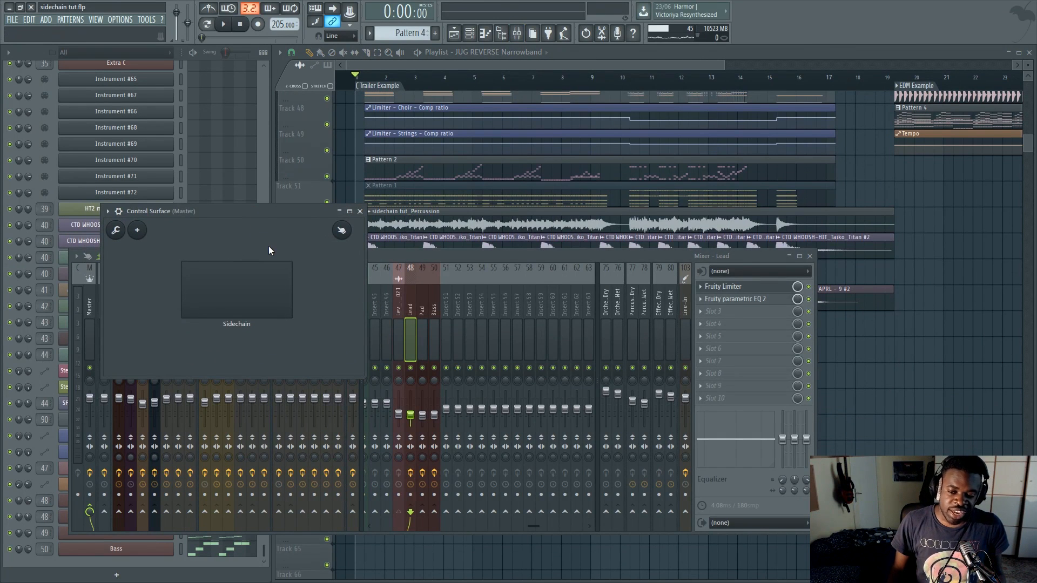
{"action": "left_click", "coordinate": [407, 265]}
{"action": "left_click", "coordinate": [352, 161]}
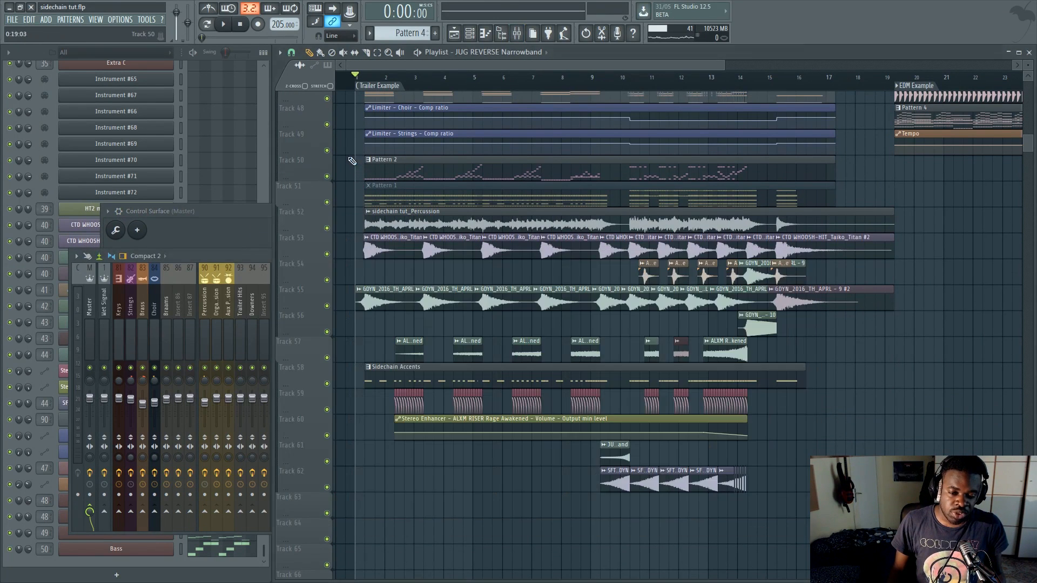
Solo the trailer hits on tracks 53 to 56 without sidechain tut_Percussion and play the Trailer Example's opening.
{"action": "scroll", "coordinate": [357, 82], "scroll_direction": "up", "scroll_amount": 5}
{"action": "scroll", "coordinate": [361, 236], "scroll_direction": "up", "scroll_amount": 4}
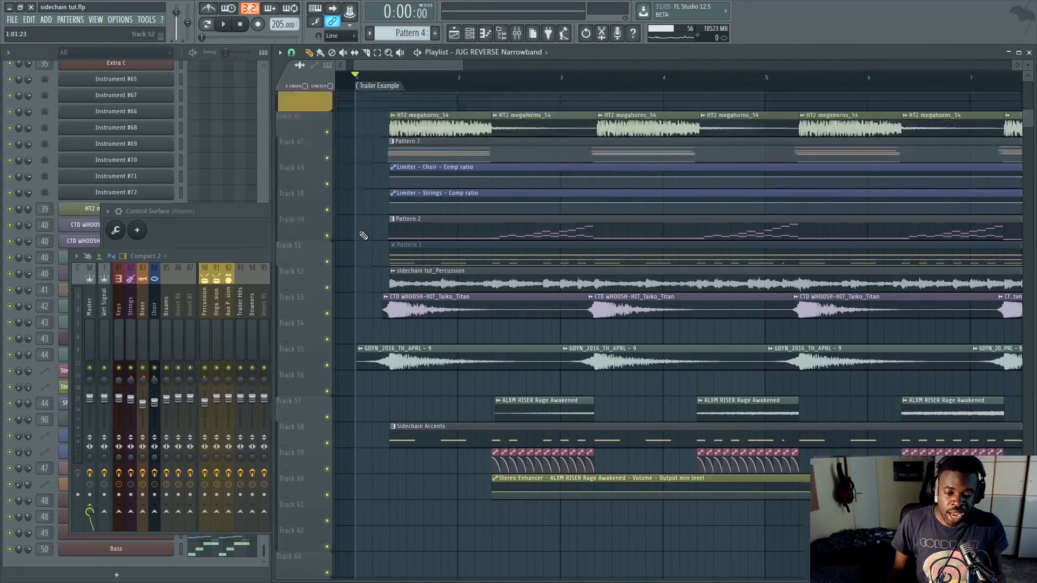
{"action": "scroll", "coordinate": [360, 293], "scroll_direction": "down", "scroll_amount": 1}
{"action": "scroll", "coordinate": [360, 293], "scroll_direction": "down", "scroll_amount": 3}
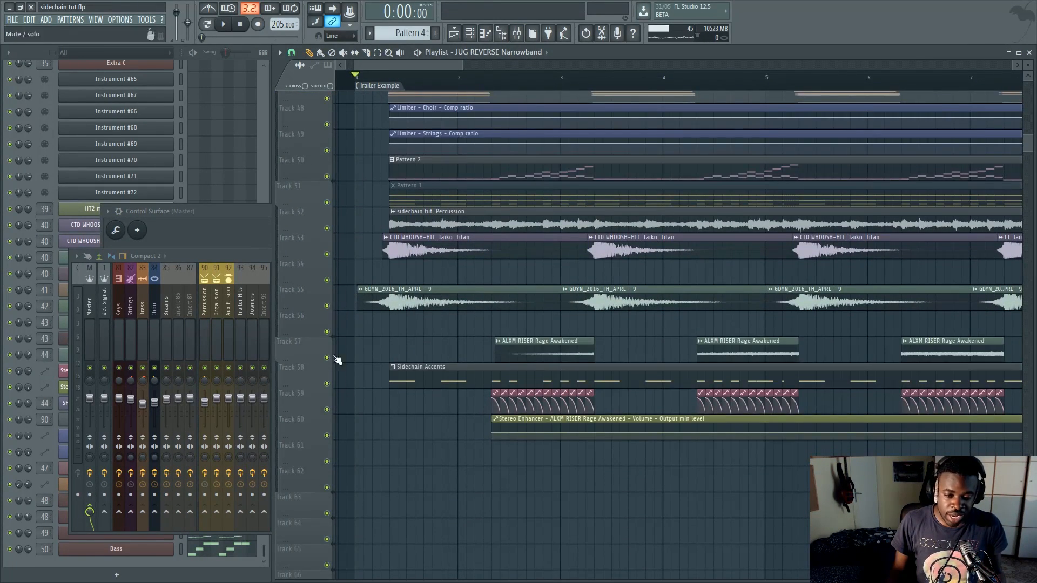
{"action": "right_click", "coordinate": [328, 305]}
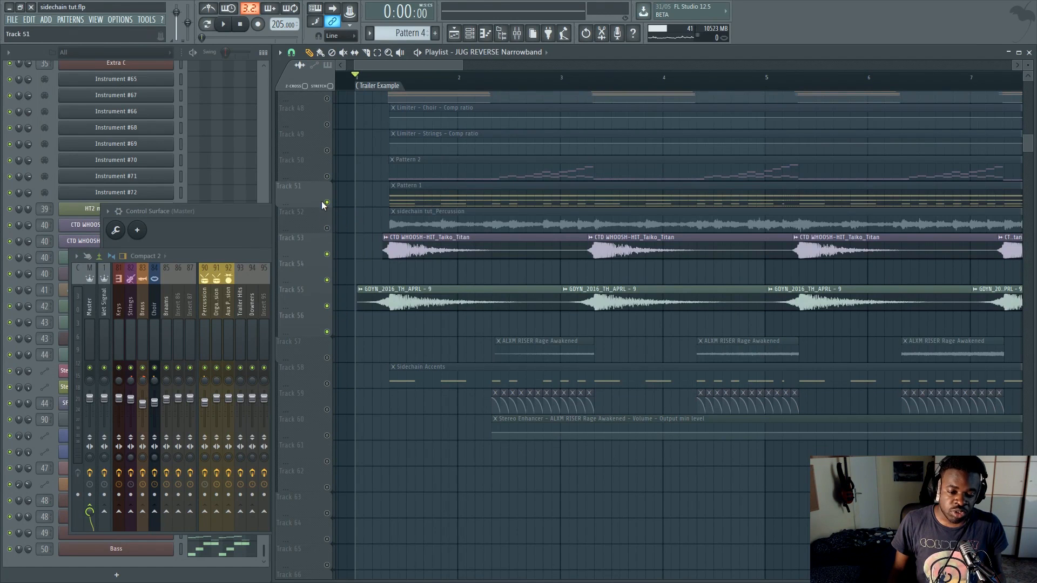
{"action": "left_click", "coordinate": [327, 228]}
{"action": "key", "text": "space"}
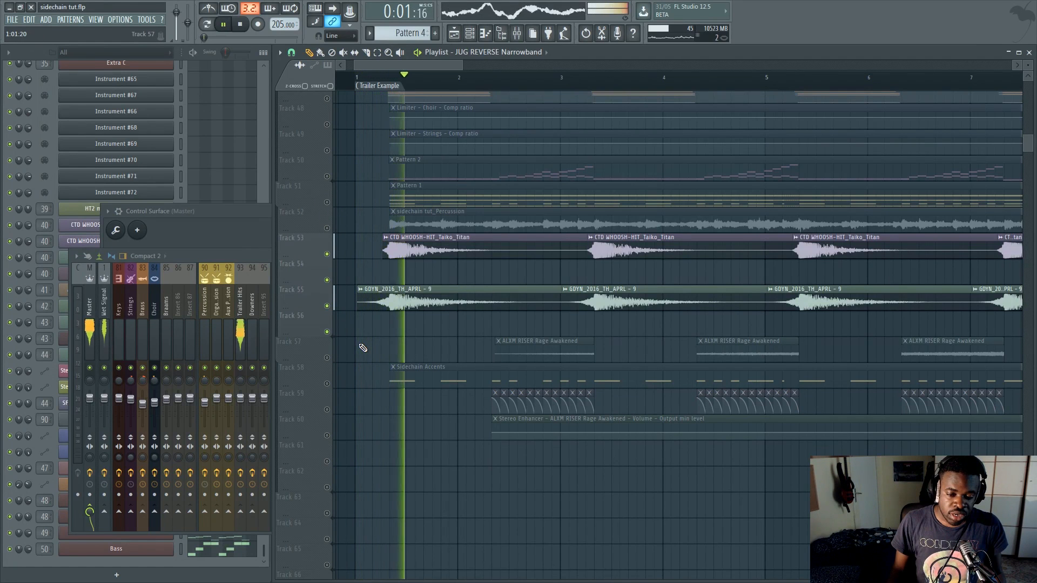
{"action": "key", "text": "space"}
Solo playlist tracks 46 to 50 and play the Trailer Example from its start.
{"action": "scroll", "coordinate": [351, 275], "scroll_direction": "down", "scroll_amount": 2}
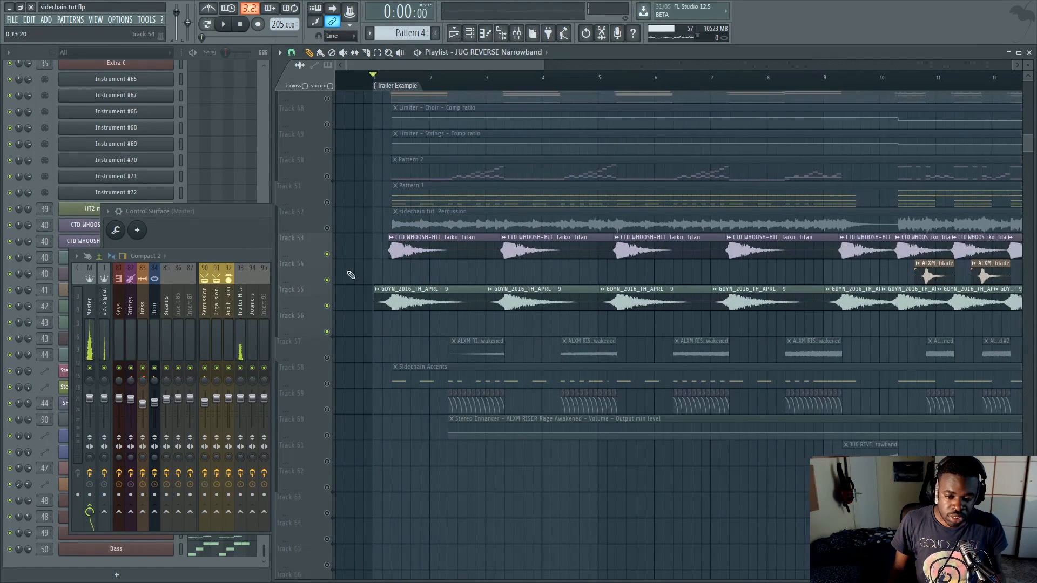
{"action": "right_click", "coordinate": [327, 177]}
{"action": "scroll", "coordinate": [354, 254], "scroll_direction": "up", "scroll_amount": 3}
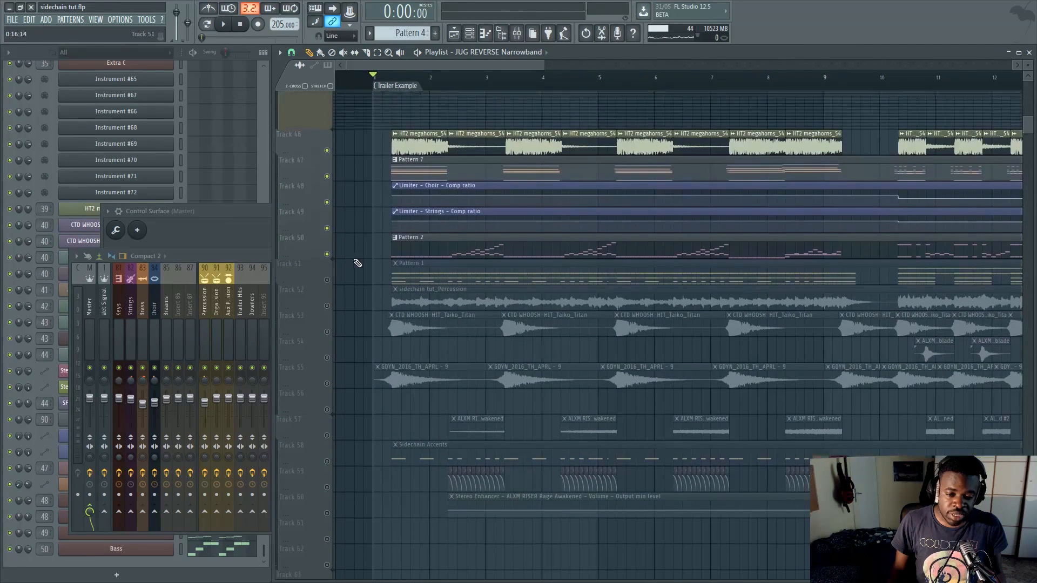
{"action": "scroll", "coordinate": [395, 80], "scroll_direction": "down", "scroll_amount": 1}
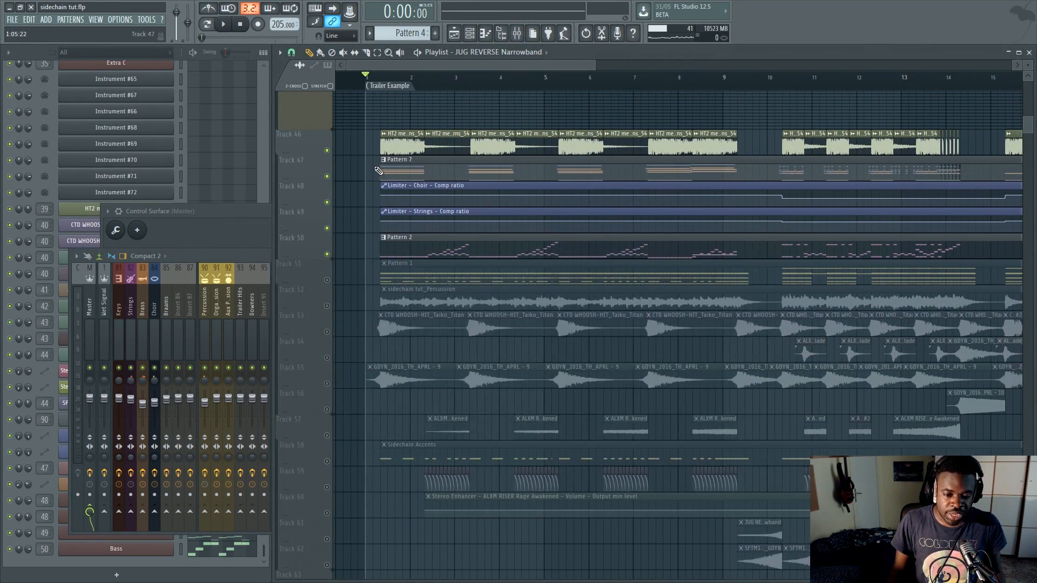
{"action": "key", "text": "space"}
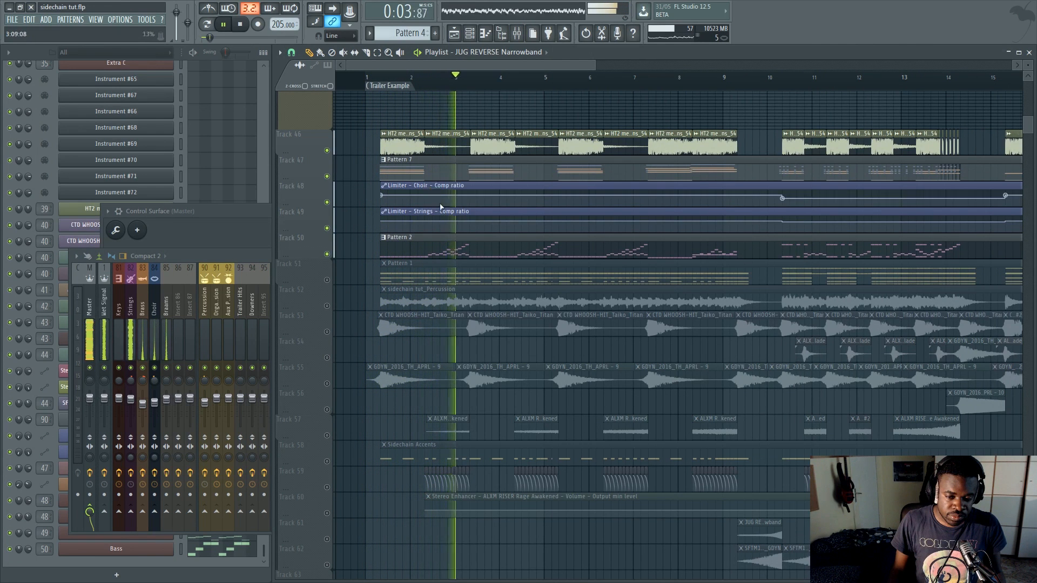
Open the Fruity Limiter on the Braams mixer track to examine its graph during playback.
{"action": "key", "text": "F9"}
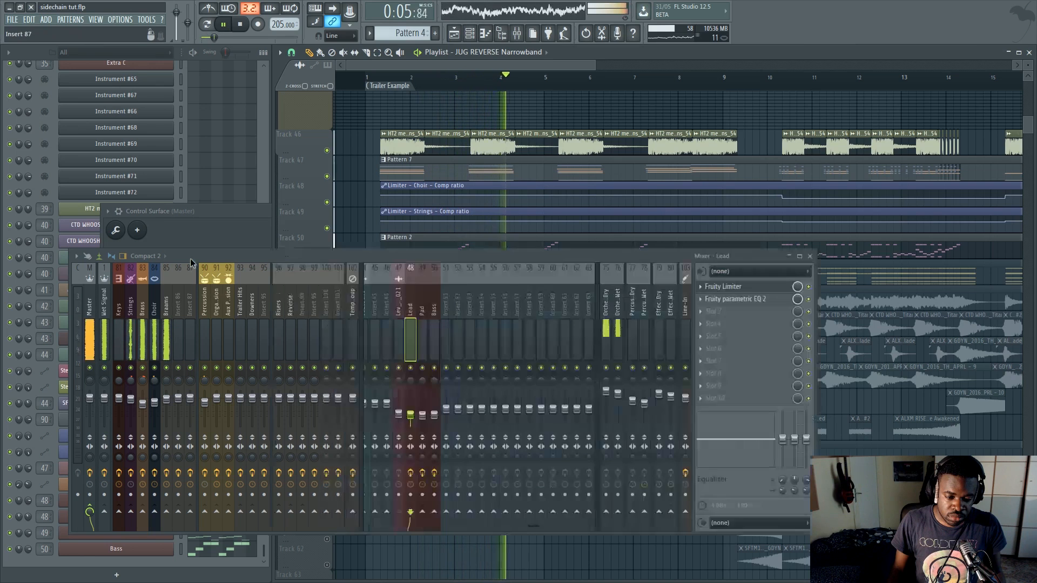
{"action": "left_click", "coordinate": [169, 324]}
{"action": "left_click", "coordinate": [748, 325]}
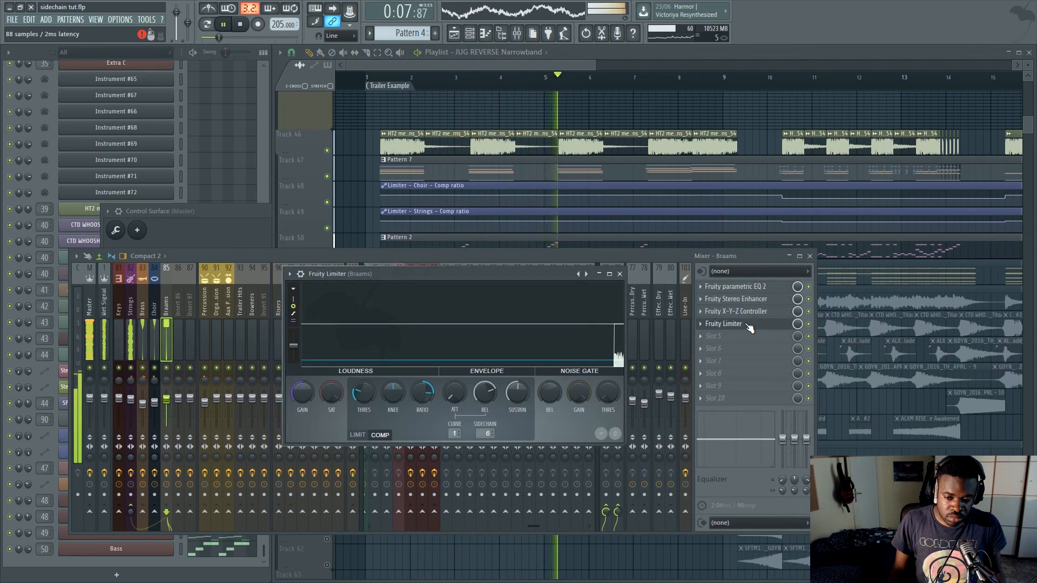
{"action": "key", "text": "space"}
Unmute the trailer hits on tracks 53 to 56 alongside tracks 46 to 50, leaving sidechain tut_Percussion muted.
{"action": "left_click", "coordinate": [362, 202]}
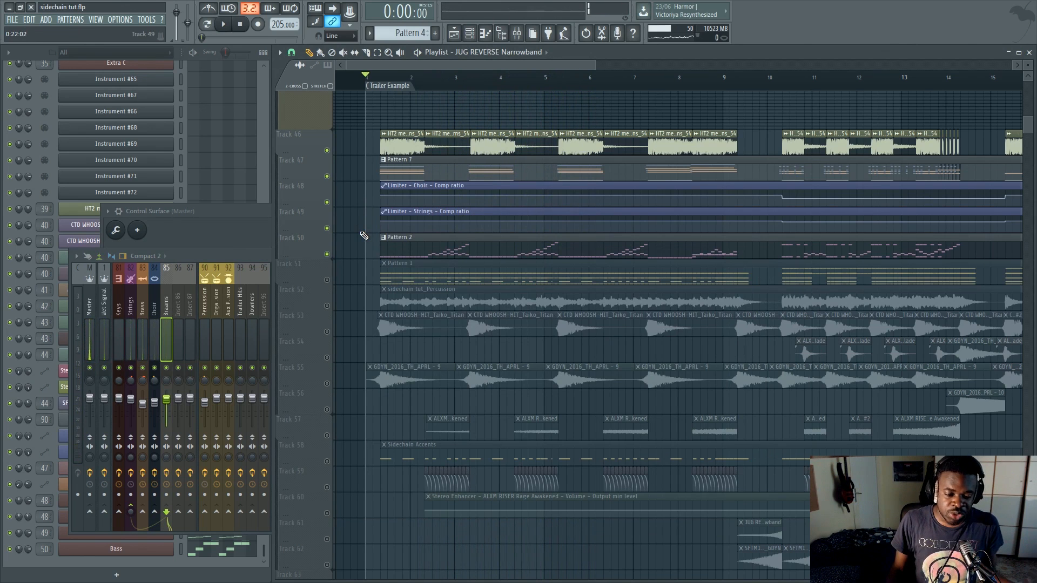
{"action": "left_click", "coordinate": [327, 387], "text": "shift"}
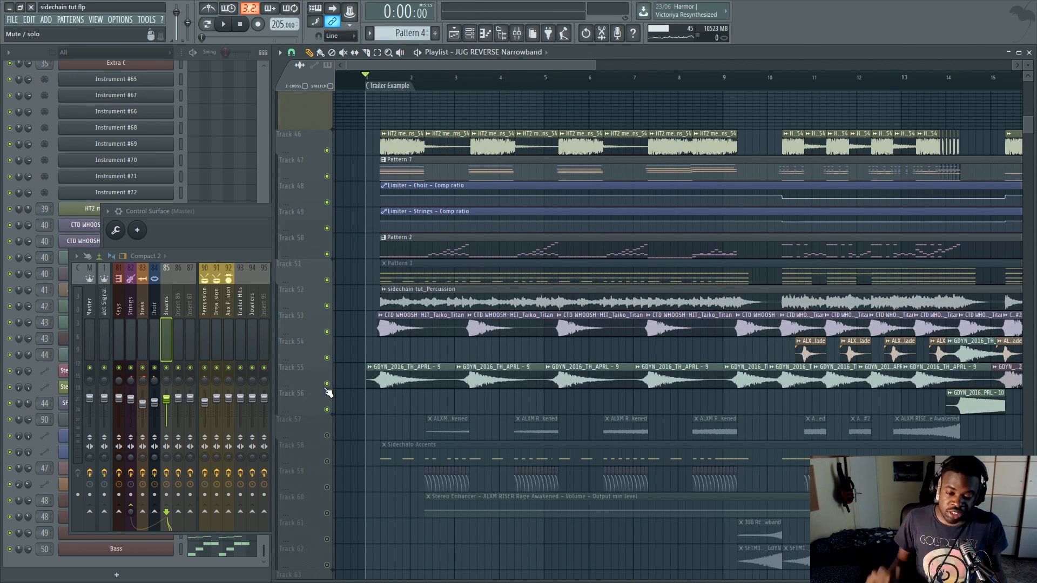
{"action": "left_click", "coordinate": [327, 306]}
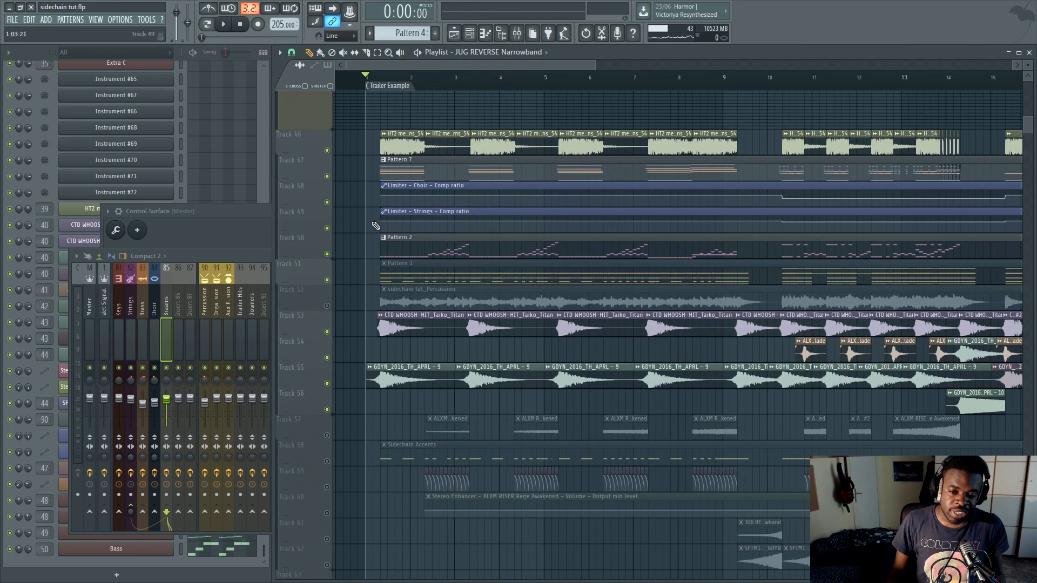
Place the playhead shortly after the Trailer Example marker, just before the first Taiko hit.
{"action": "scroll", "coordinate": [327, 306], "scroll_direction": "down", "scroll_amount": 1}
{"action": "scroll", "coordinate": [714, 138], "scroll_direction": "down", "scroll_amount": 3}
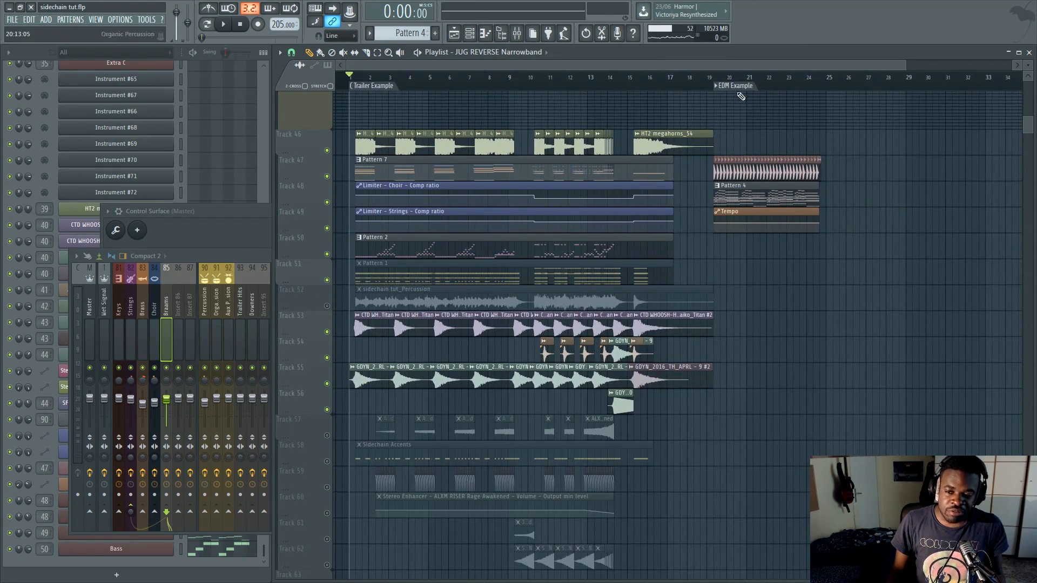
{"action": "scroll", "coordinate": [741, 96], "scroll_direction": "up", "scroll_amount": 4}
{"action": "scroll", "coordinate": [741, 96], "scroll_direction": "down", "scroll_amount": 3}
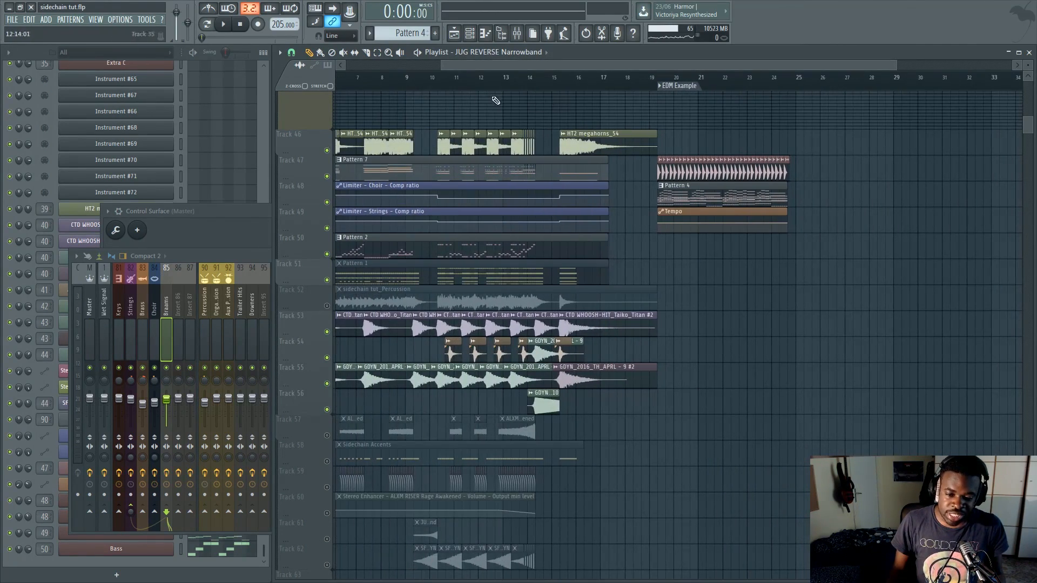
{"action": "left_click_drag", "start_coordinate": [554, 69], "coordinate": [354, 71]}
{"action": "scroll", "coordinate": [349, 84], "scroll_direction": "up", "scroll_amount": 4}
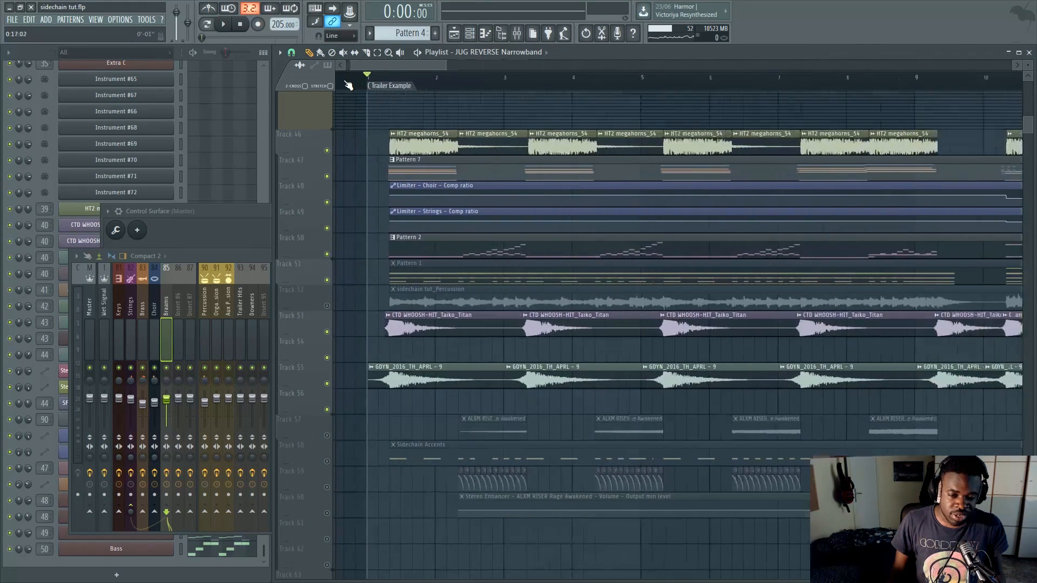
{"action": "left_click", "coordinate": [420, 77]}
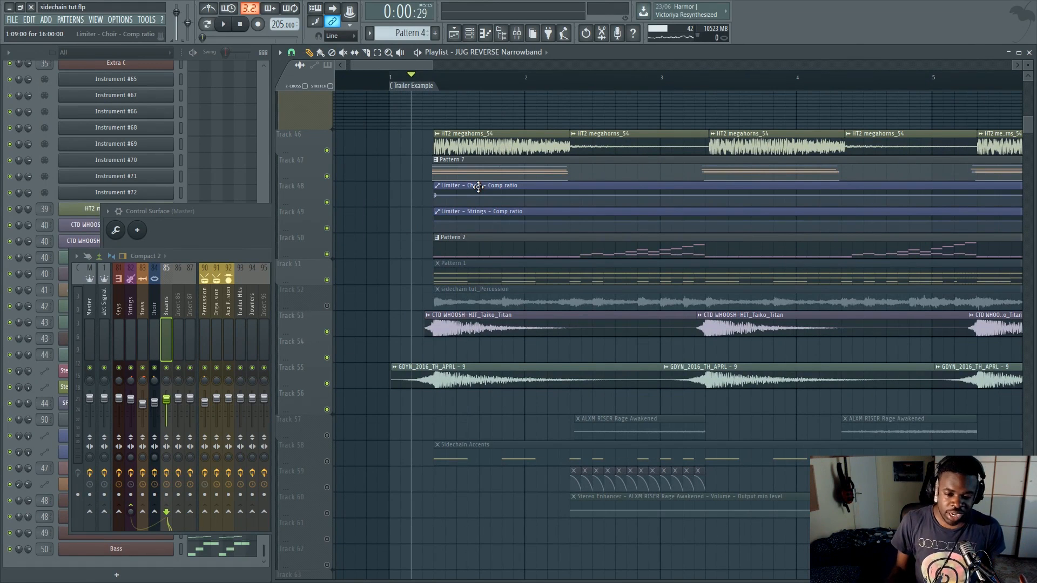
Open the Control Surface on the Master mixer track and move the mixer clear of its Sidechain control.
{"action": "scroll", "coordinate": [424, 67], "scroll_direction": "down", "scroll_amount": 2}
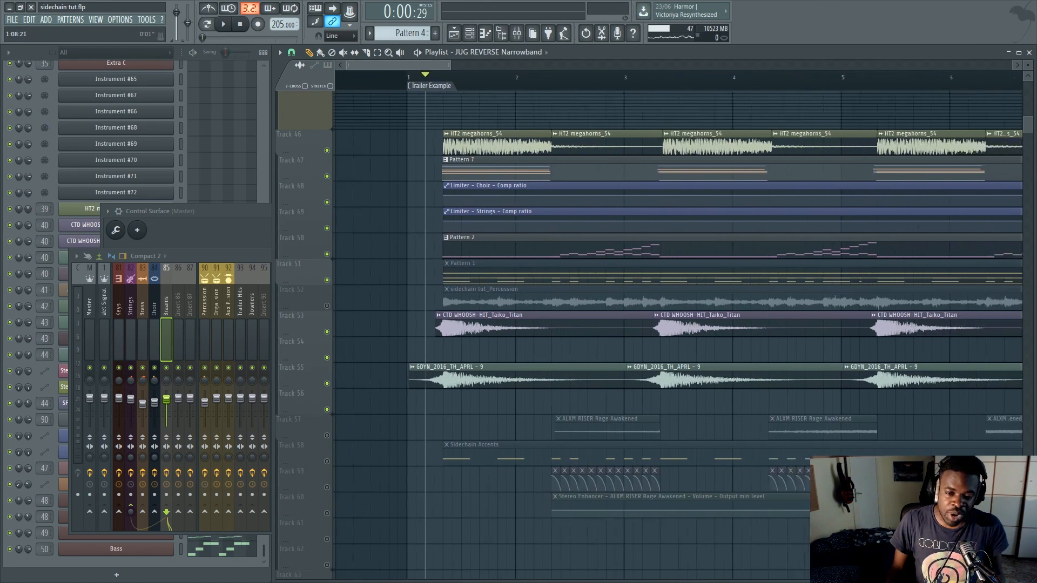
{"action": "left_click", "coordinate": [189, 283]}
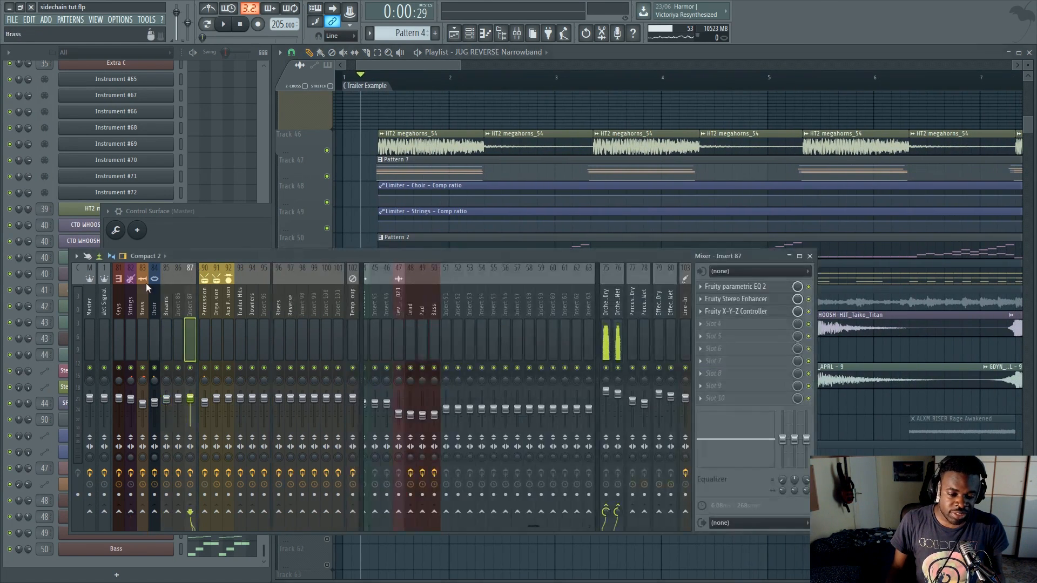
{"action": "left_click", "coordinate": [92, 309]}
{"action": "left_click", "coordinate": [726, 325]}
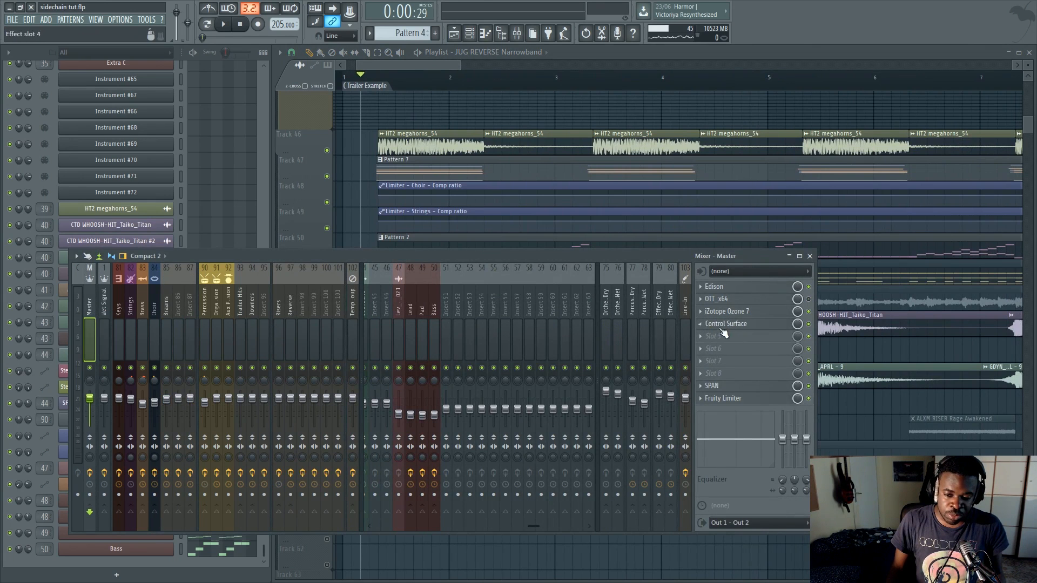
{"action": "left_click", "coordinate": [722, 326]}
{"action": "left_click_drag", "start_coordinate": [420, 264], "coordinate": [572, 354]}
Play the Trailer Example hits and braams from the playhead and select the Trailer Hits mixer track.
{"action": "key", "text": "space"}
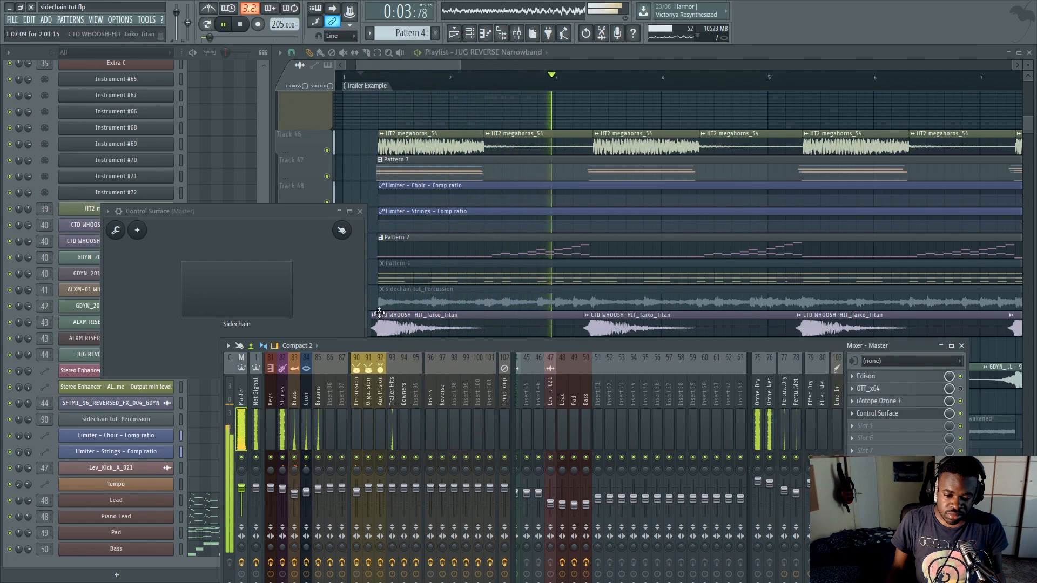
{"action": "left_click", "coordinate": [390, 400]}
{"action": "key", "text": "space"}
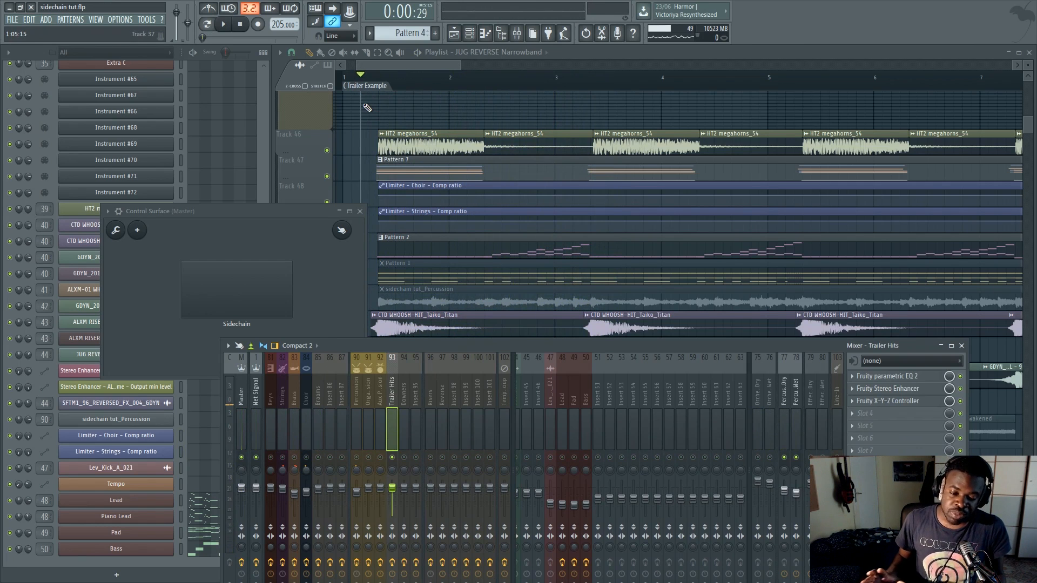
{"action": "key", "text": "space"}
{"action": "key", "text": "space"}
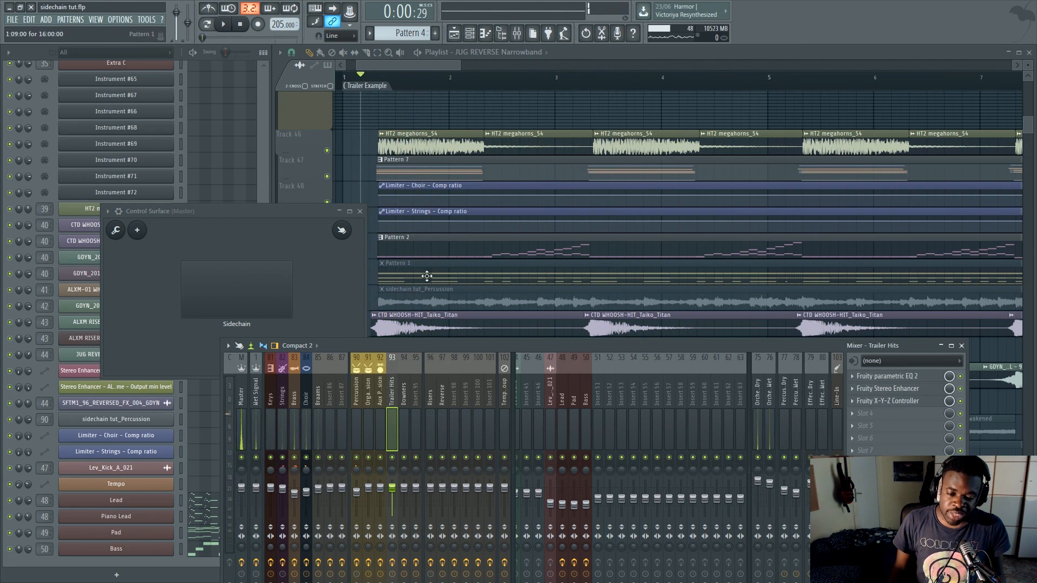
Rearrange the mixer and Control Surface windows so both stay accessible, and replay the Trailer Example section.
{"action": "left_click_drag", "start_coordinate": [462, 349], "coordinate": [475, 248]}
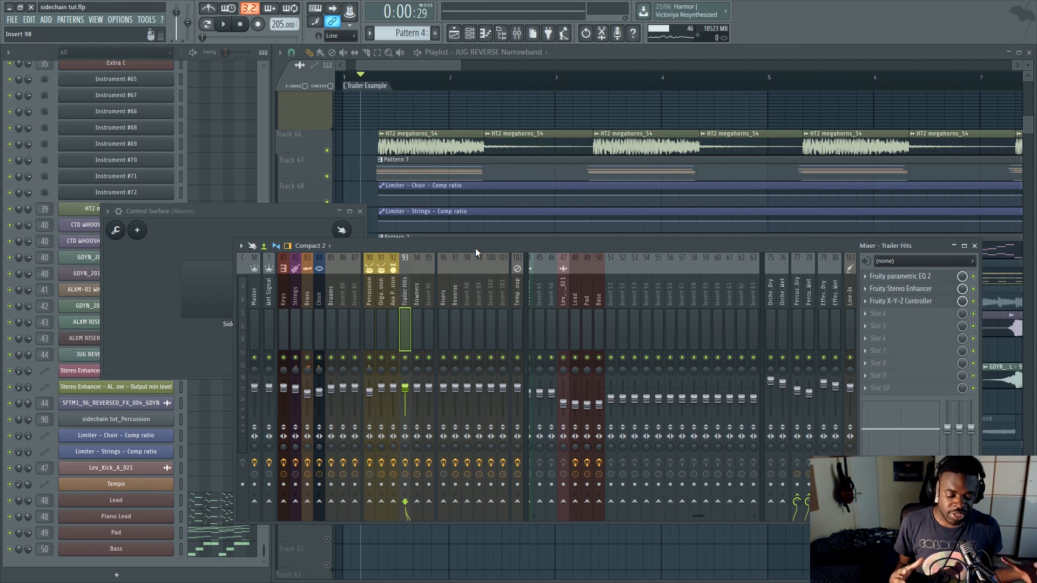
{"action": "key", "text": "space"}
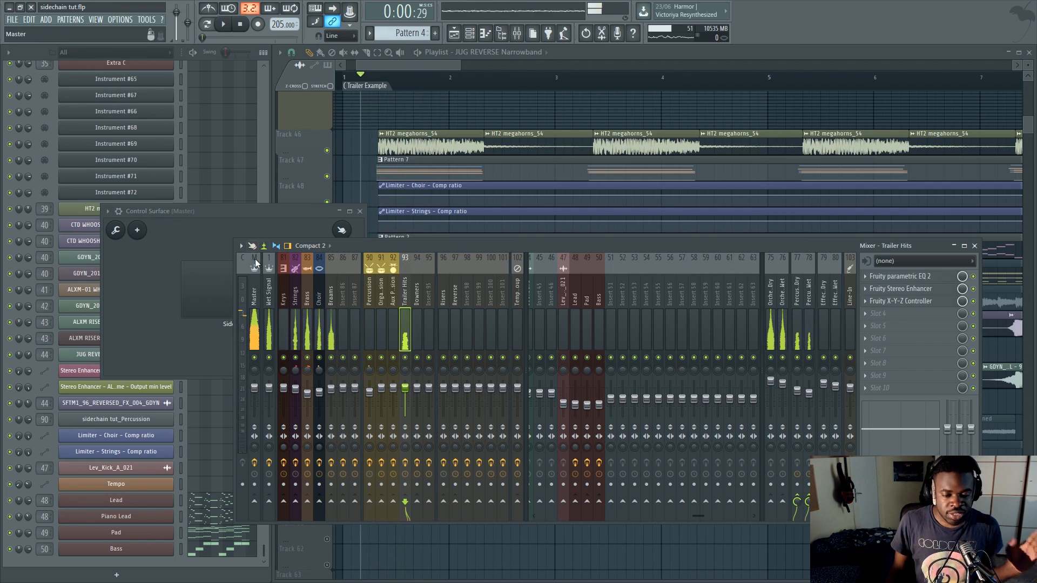
{"action": "left_click_drag", "start_coordinate": [216, 212], "coordinate": [163, 178]}
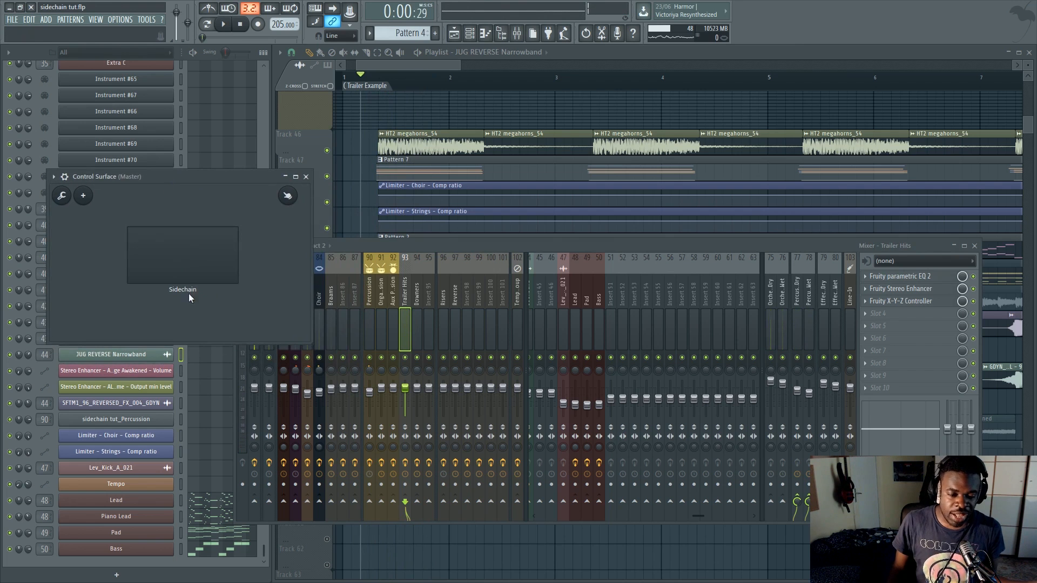
{"action": "left_click", "coordinate": [425, 249]}
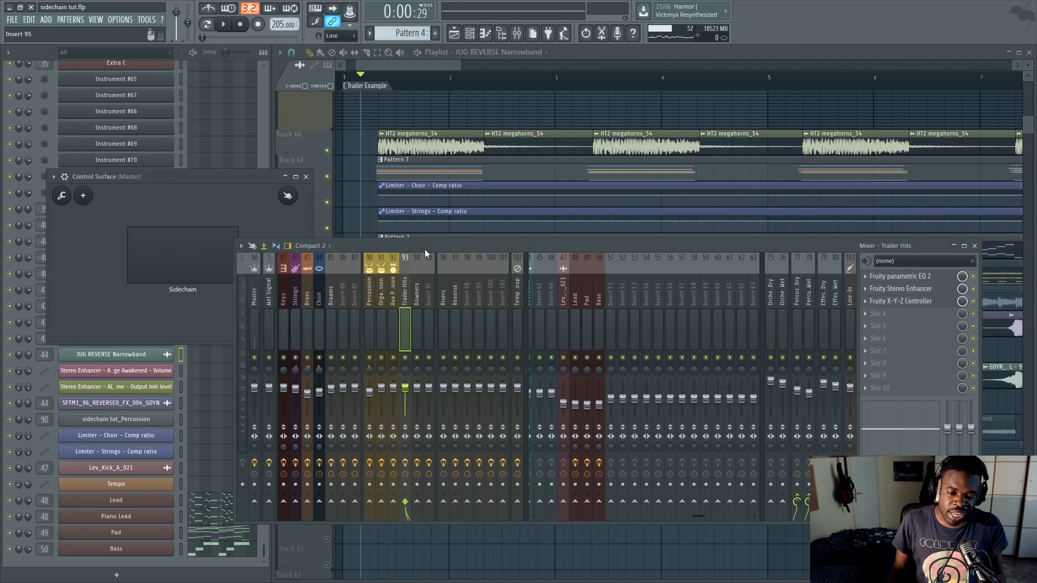
Examine the mixer routing of the Trailer Hits, Brass, Choir and GDYN_2016_TH_APRL hit tracks.
{"action": "left_click", "coordinate": [394, 291]}
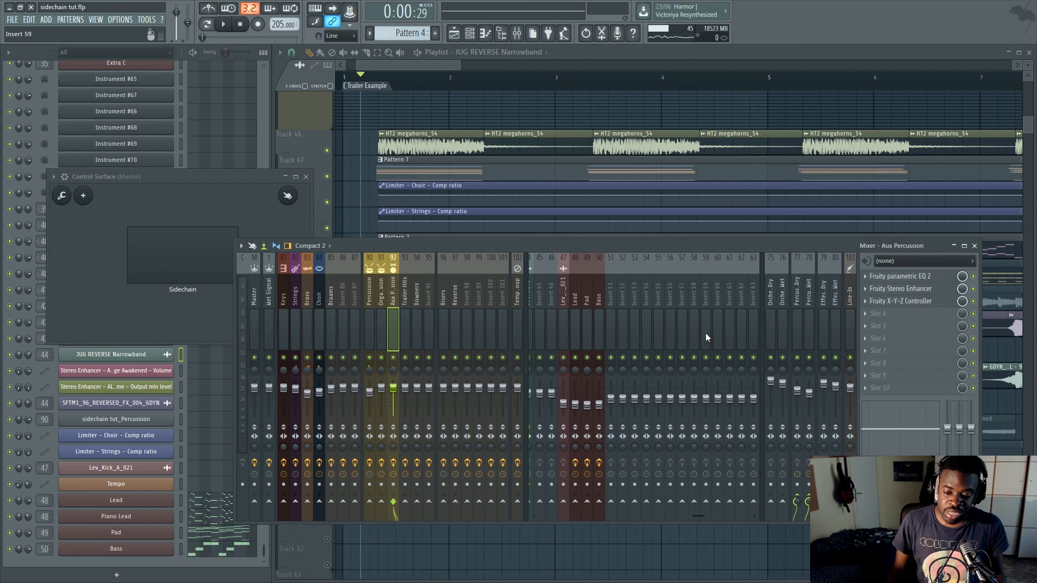
{"action": "left_click", "coordinate": [405, 294]}
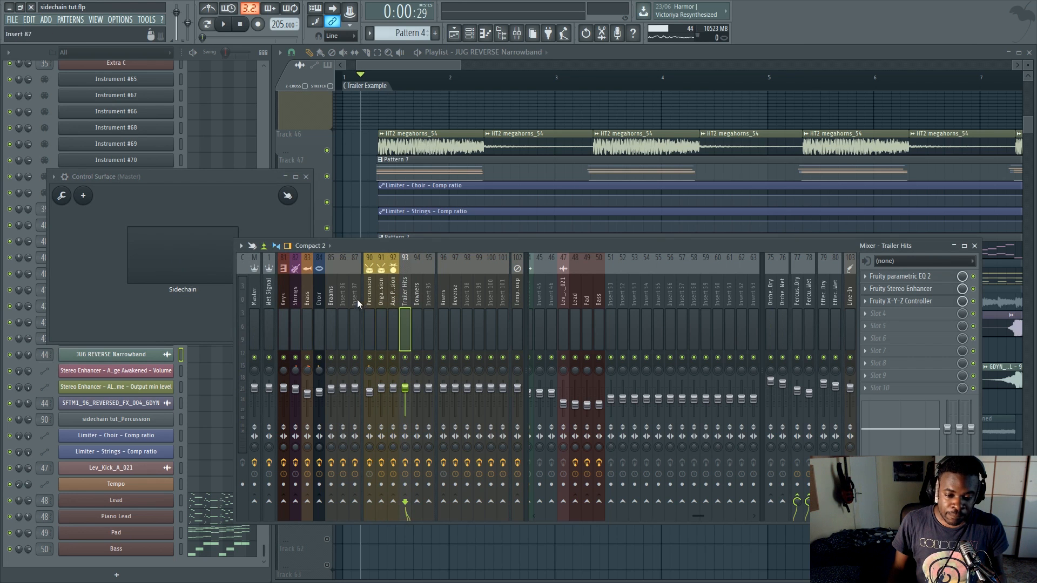
{"action": "scroll", "coordinate": [576, 301], "scroll_direction": "up", "scroll_amount": 6}
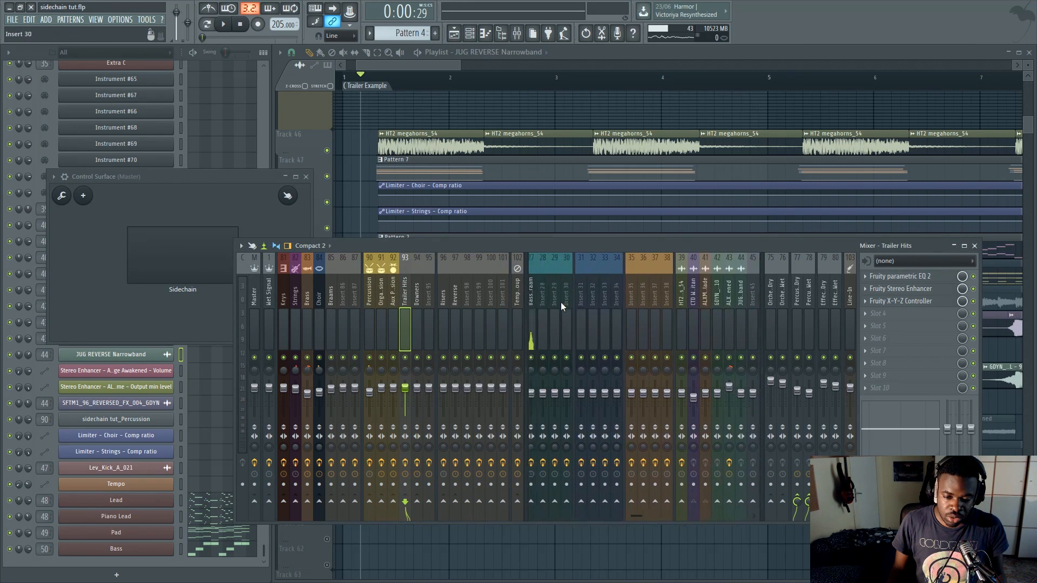
{"action": "left_click", "coordinate": [581, 296]}
{"action": "scroll", "coordinate": [581, 296], "scroll_direction": "up", "scroll_amount": 3}
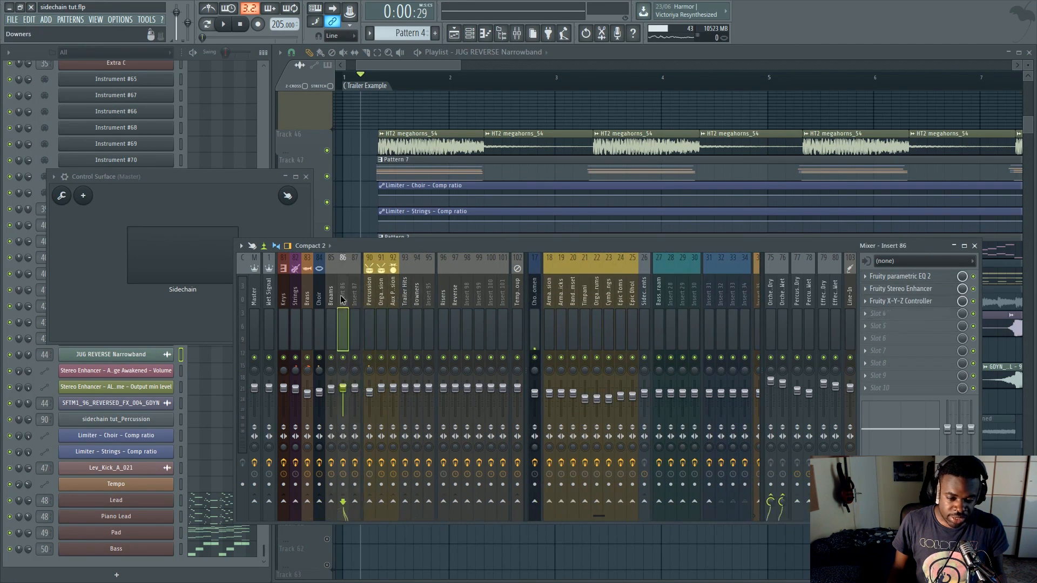
{"action": "left_click", "coordinate": [305, 300]}
{"action": "left_click", "coordinate": [319, 305]}
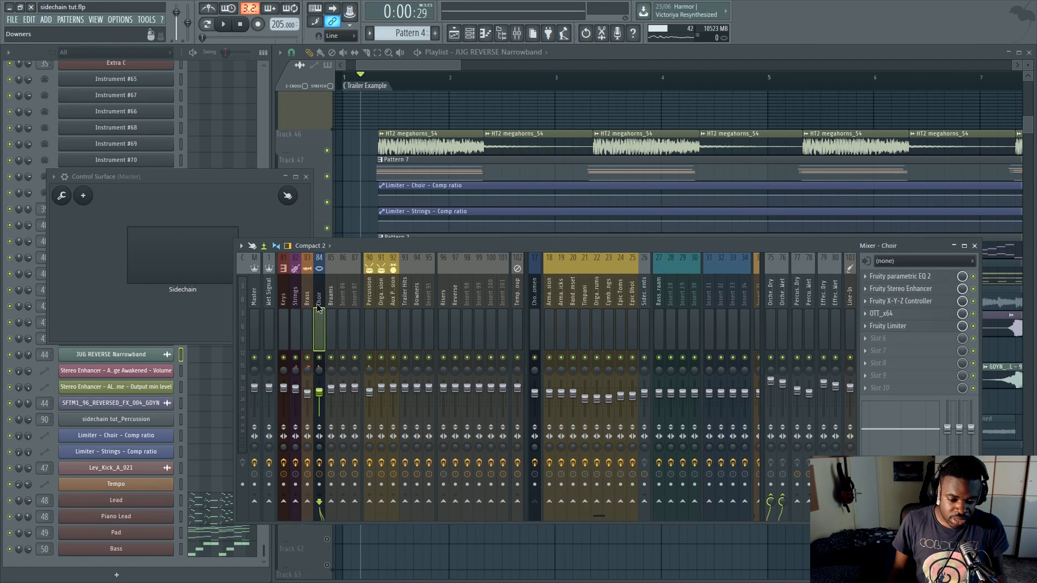
{"action": "scroll", "coordinate": [603, 307], "scroll_direction": "down", "scroll_amount": 7}
{"action": "left_click", "coordinate": [640, 297]}
{"action": "left_click", "coordinate": [597, 302]}
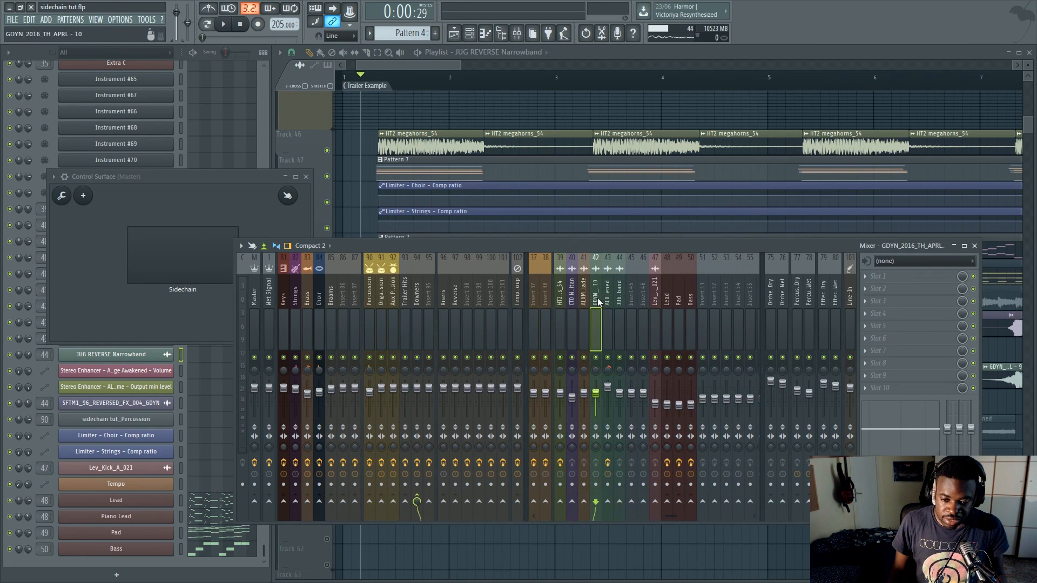
{"action": "left_click", "coordinate": [404, 302]}
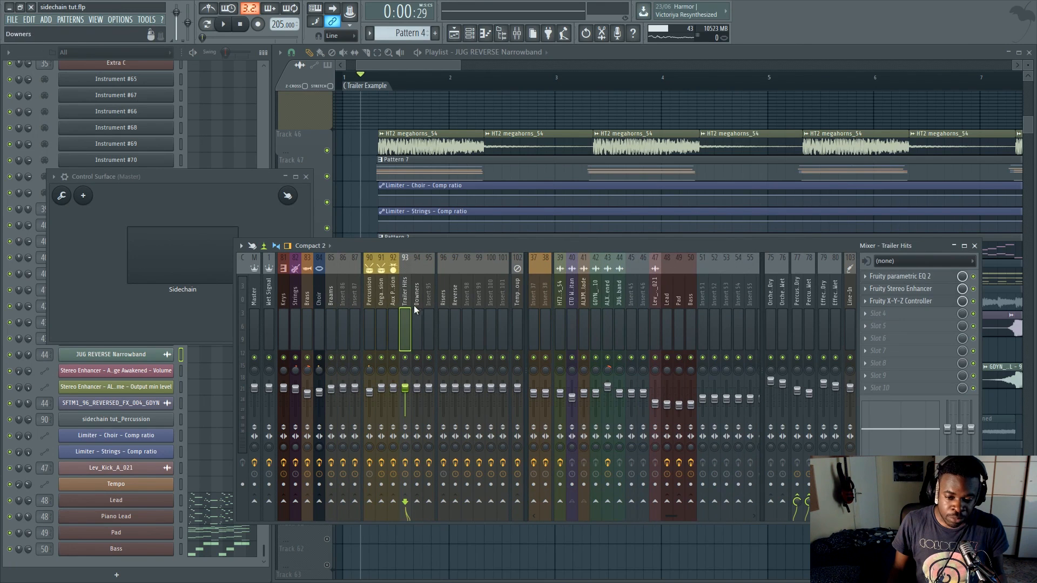
Solo the CTD WHOOSH-HIT_Taiko_Titan mixer track and play it from the playhead.
{"action": "left_click", "coordinate": [570, 301]}
{"action": "key", "text": "space"}
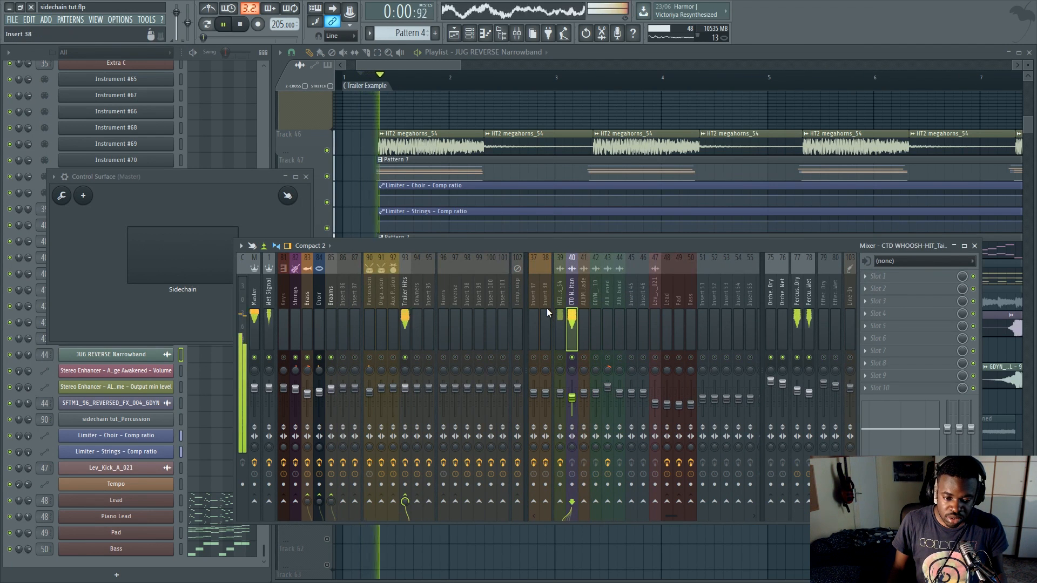
{"action": "key", "text": "space"}
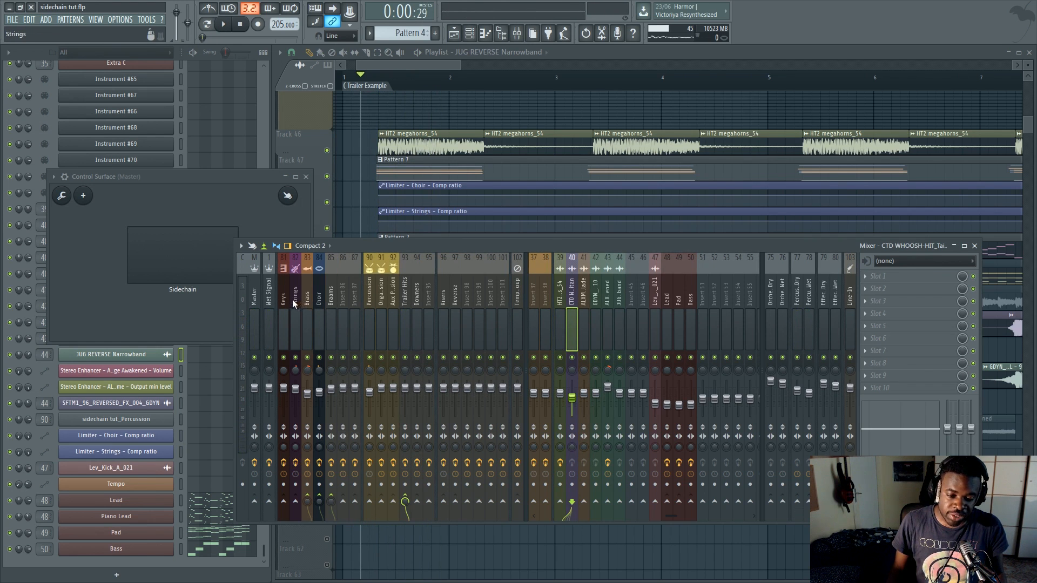
Solo and play the Strings, Brass and Choir mixer tracks, first without and then with Trailer Hits.
{"action": "left_click_drag", "start_coordinate": [293, 299], "coordinate": [315, 302]}
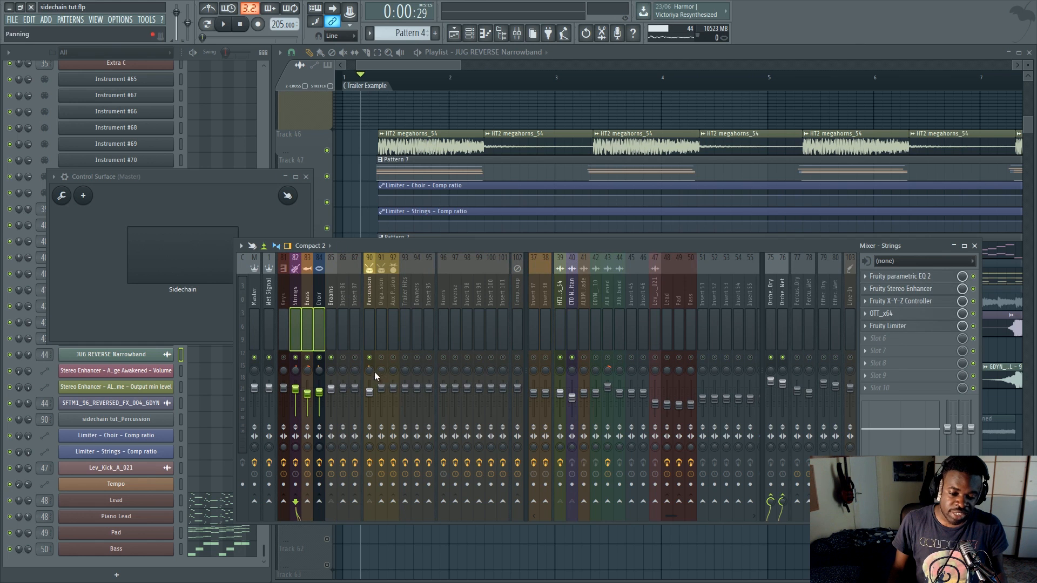
{"action": "key", "text": "space"}
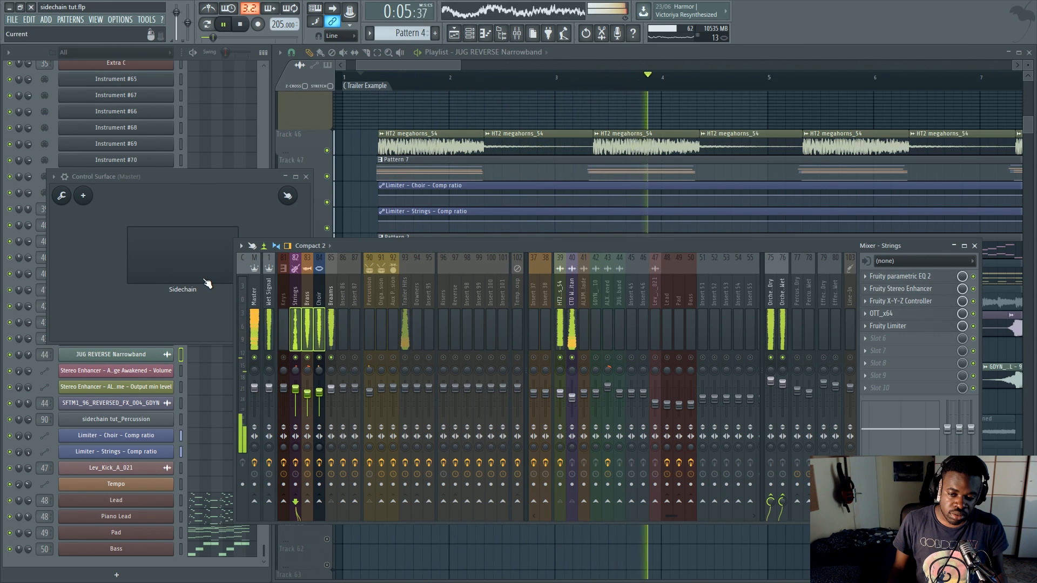
{"action": "key", "text": "space"}
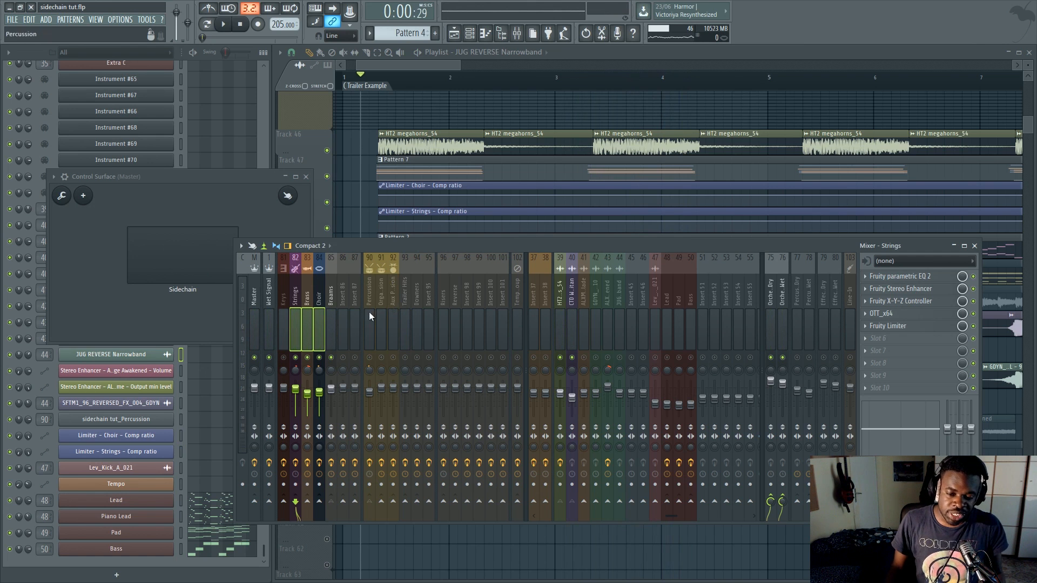
{"action": "left_click", "coordinate": [403, 298], "text": "ctrl"}
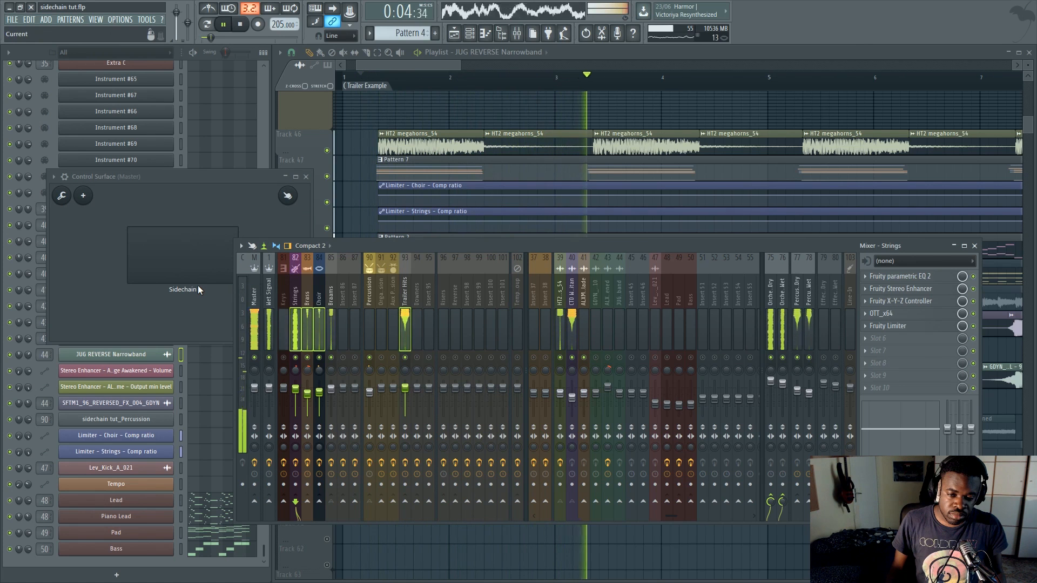
{"action": "key", "text": "space"}
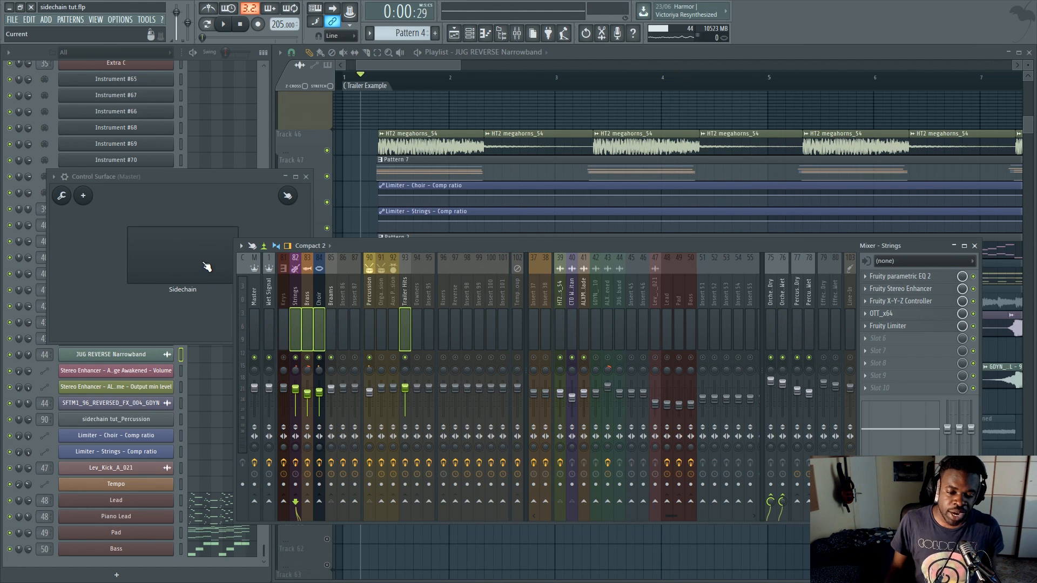
Check the Brass, Strings and Choir mixer tracks individually and restore all mixer tracks from solo.
{"action": "scroll", "coordinate": [413, 85], "scroll_direction": "down", "scroll_amount": 3}
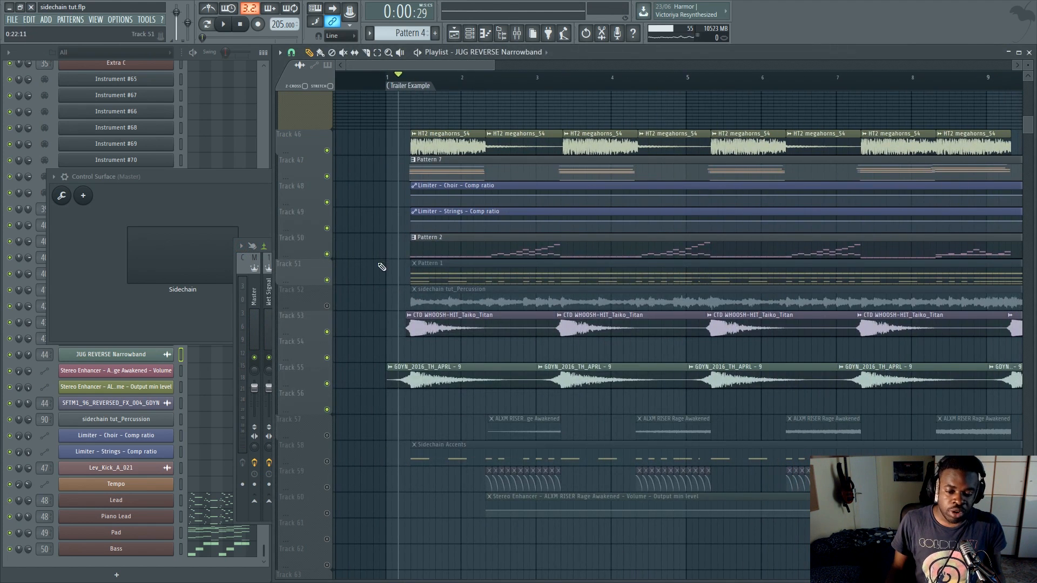
{"action": "scroll", "coordinate": [382, 268], "scroll_direction": "down", "scroll_amount": 3}
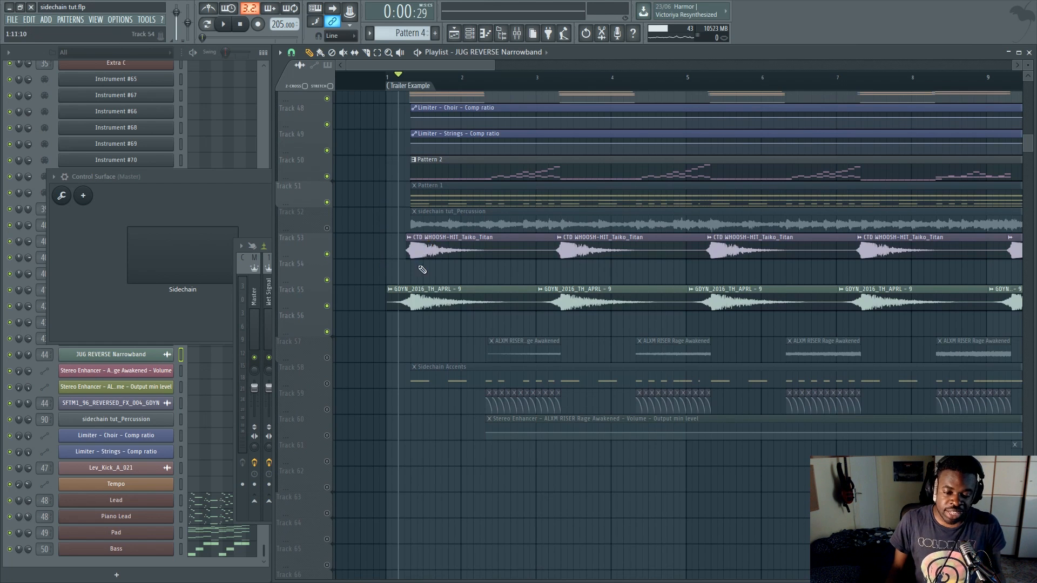
{"action": "key", "text": "F9"}
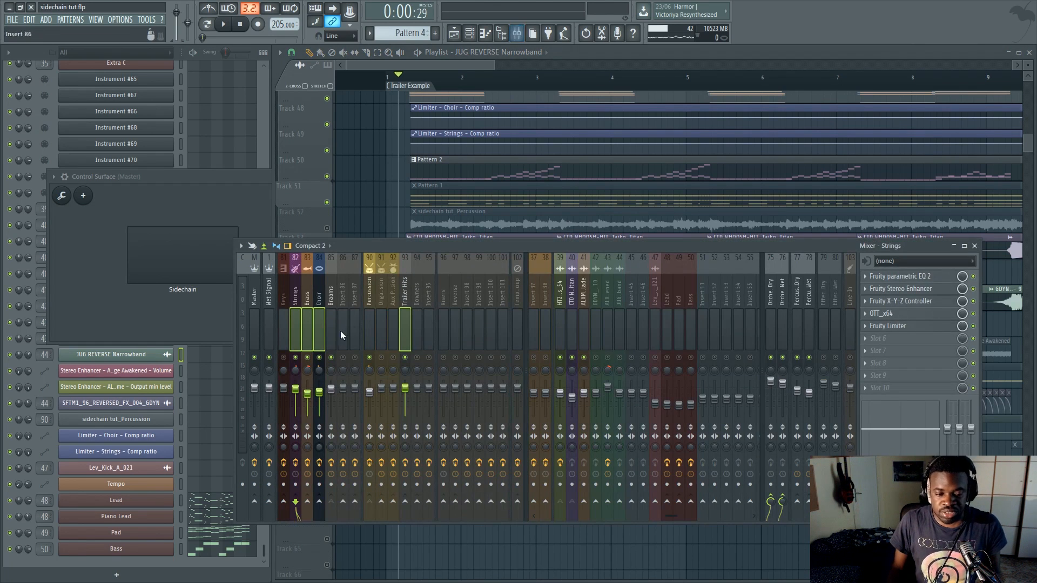
{"action": "left_click", "coordinate": [307, 301]}
{"action": "left_click", "coordinate": [295, 299]}
{"action": "left_click", "coordinate": [308, 301]}
{"action": "left_click", "coordinate": [318, 301]}
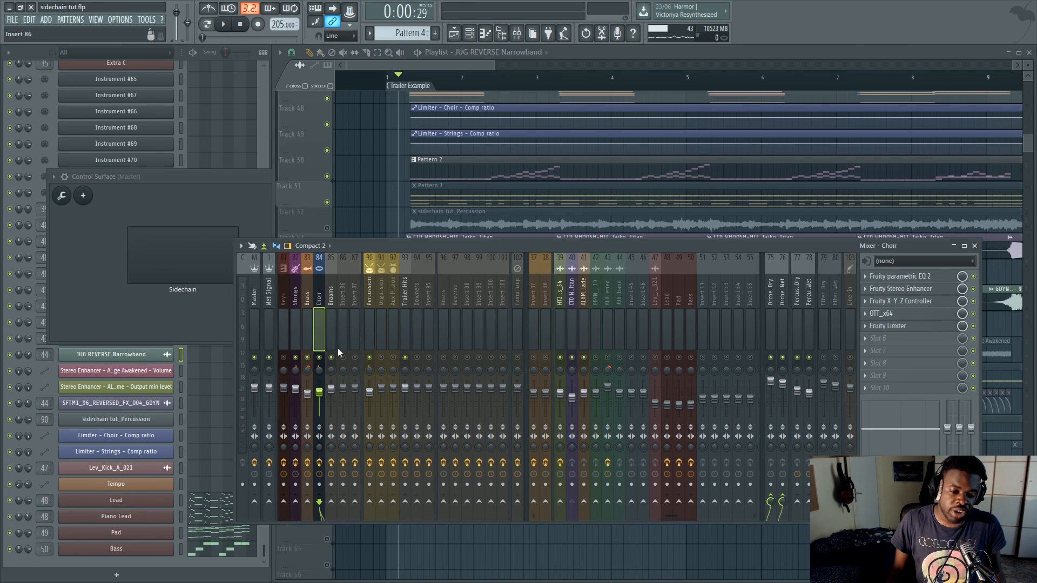
{"action": "left_click", "coordinate": [343, 302]}
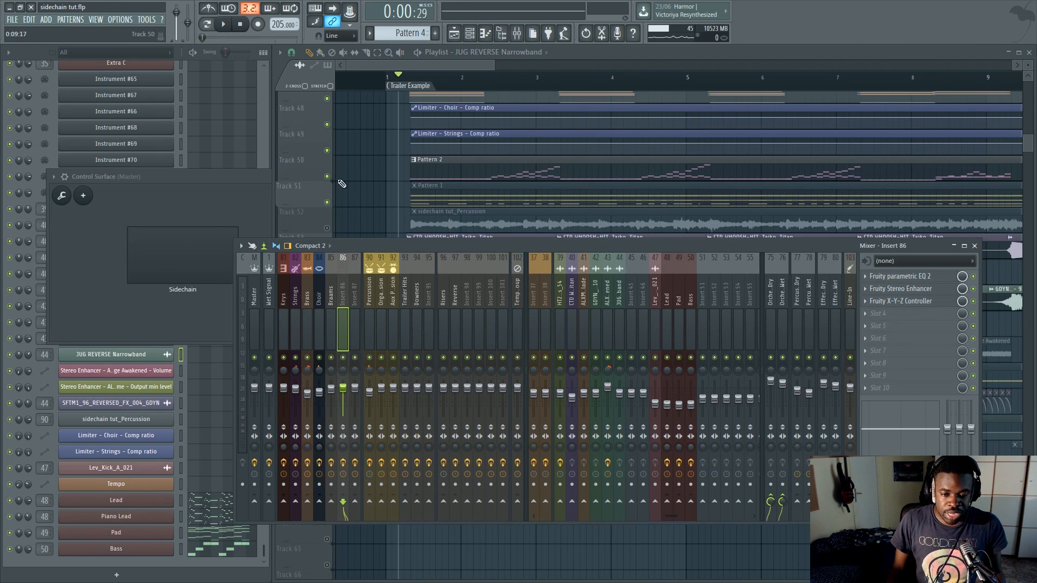
Unmute sidechain tut_Percussion on playlist track 52 and the clips on tracks 57 to 62, leaving track 51 muted.
{"action": "scroll", "coordinate": [399, 89], "scroll_direction": "down", "scroll_amount": 3}
{"action": "scroll", "coordinate": [396, 89], "scroll_direction": "down", "scroll_amount": 3}
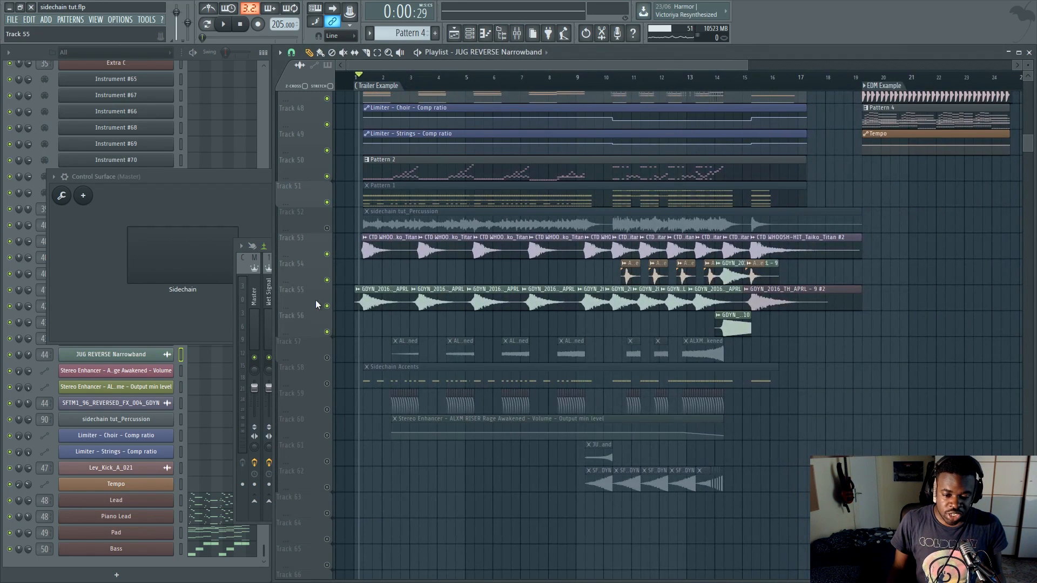
{"action": "left_click", "coordinate": [327, 357]}
{"action": "scroll", "coordinate": [432, 413], "scroll_direction": "down", "scroll_amount": 2}
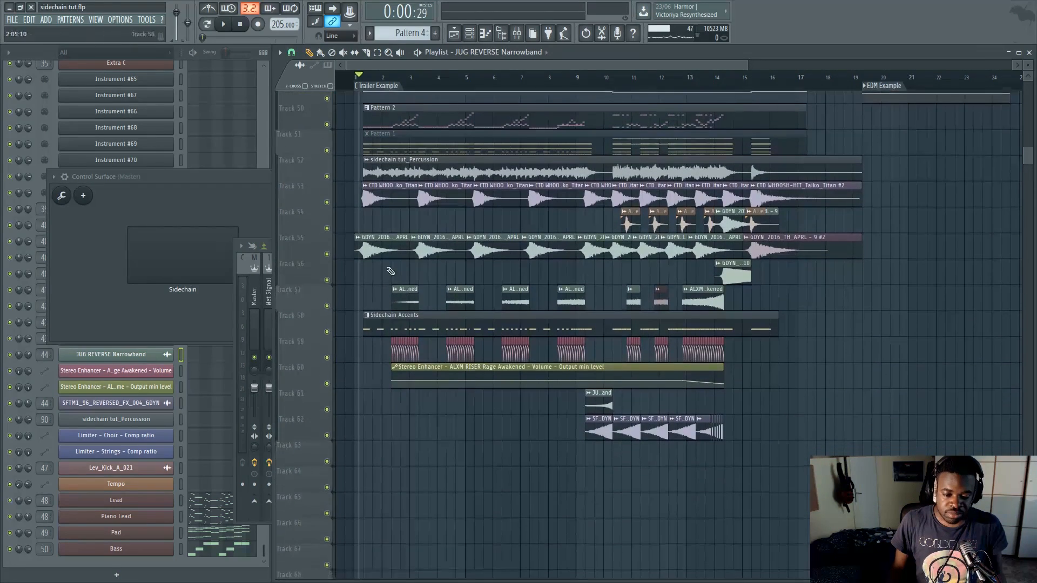
{"action": "scroll", "coordinate": [486, 105], "scroll_direction": "up", "scroll_amount": 4}
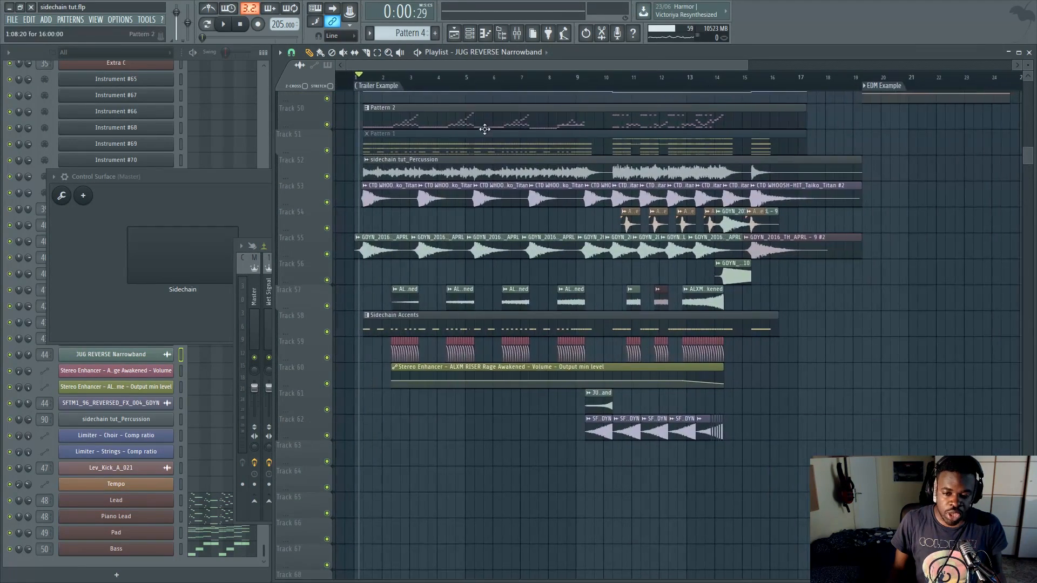
Solo the Keys, Strings, Brass, Choir and Braams mixer tracks together and hide the mixer.
{"action": "key", "text": "F9"}
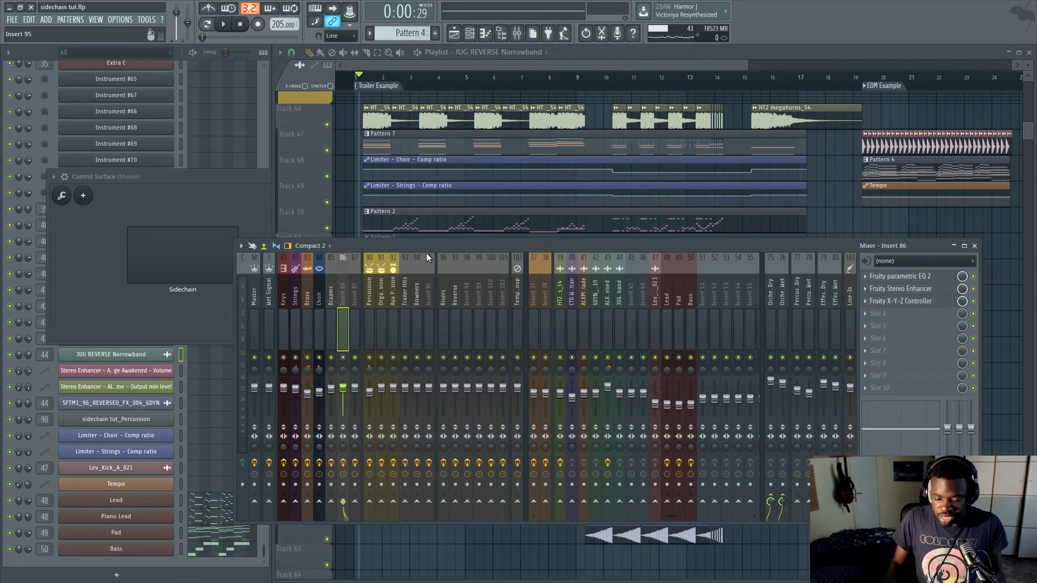
{"action": "left_click_drag", "start_coordinate": [285, 300], "coordinate": [339, 322]}
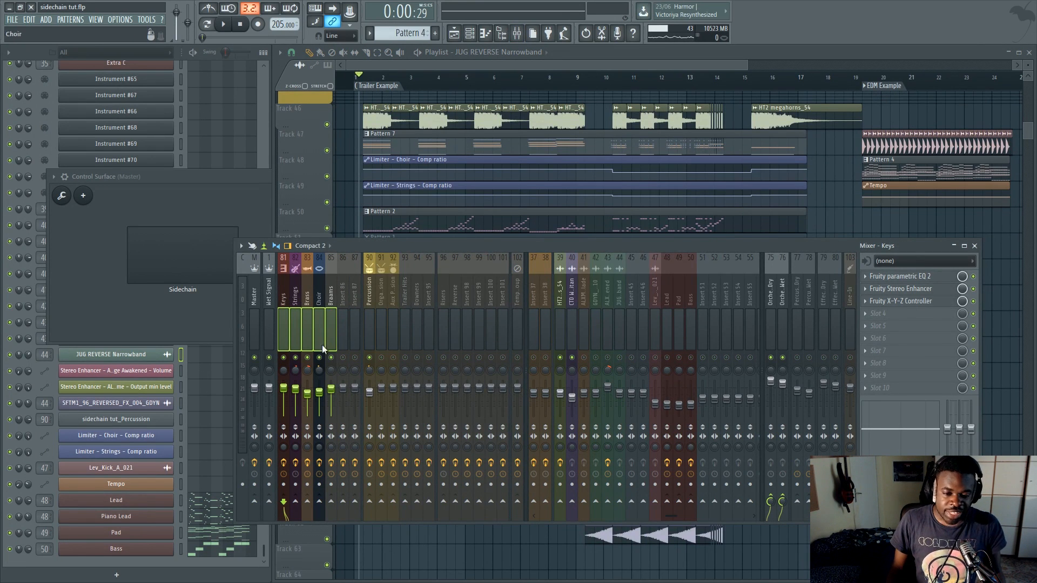
{"action": "key", "text": "F9"}
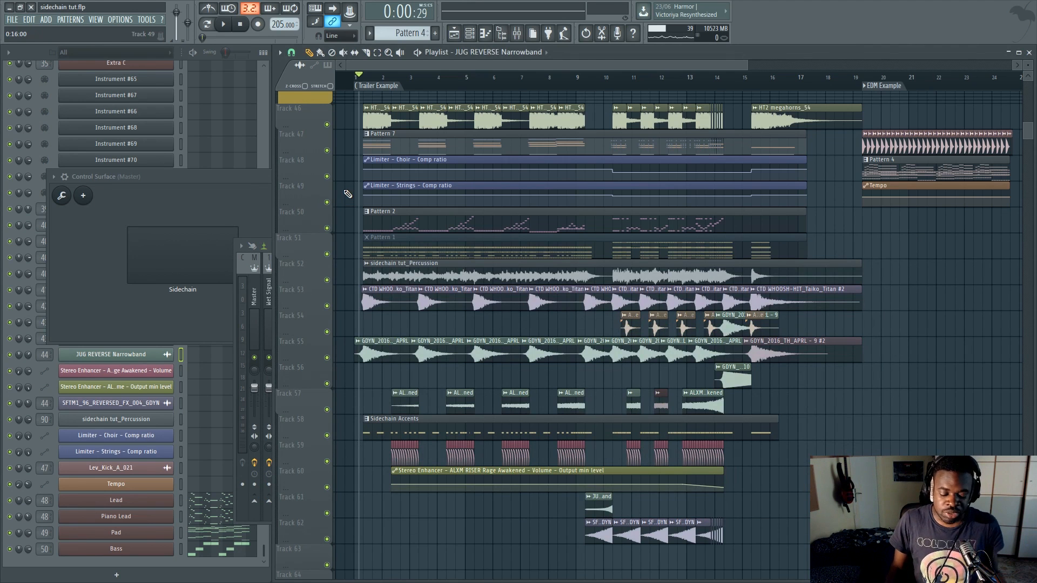
Check the effects on the Strings and Master mixer tracks and open the Control Surface on Master.
{"action": "key", "text": "F9"}
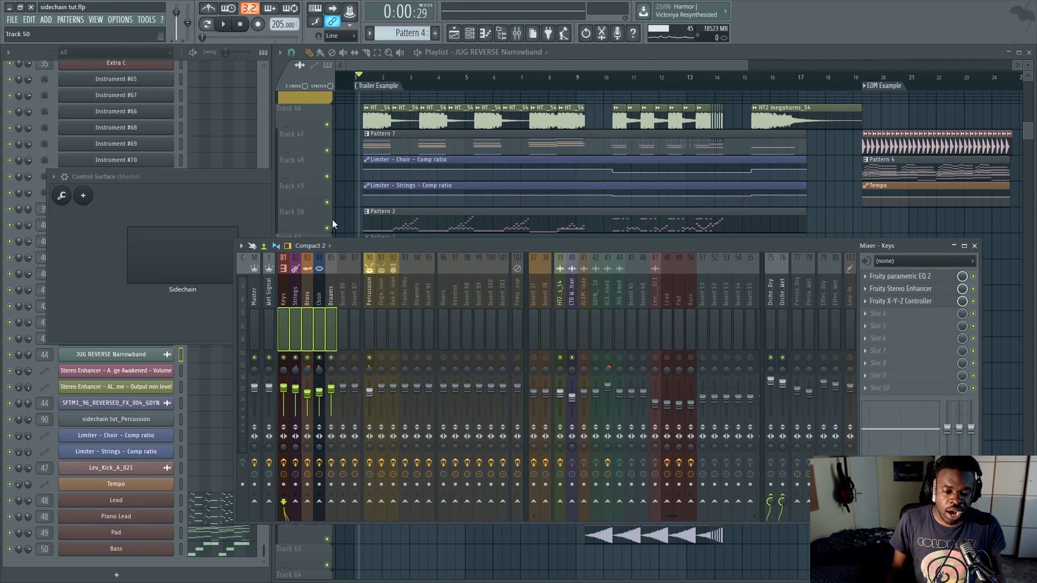
{"action": "left_click", "coordinate": [295, 296]}
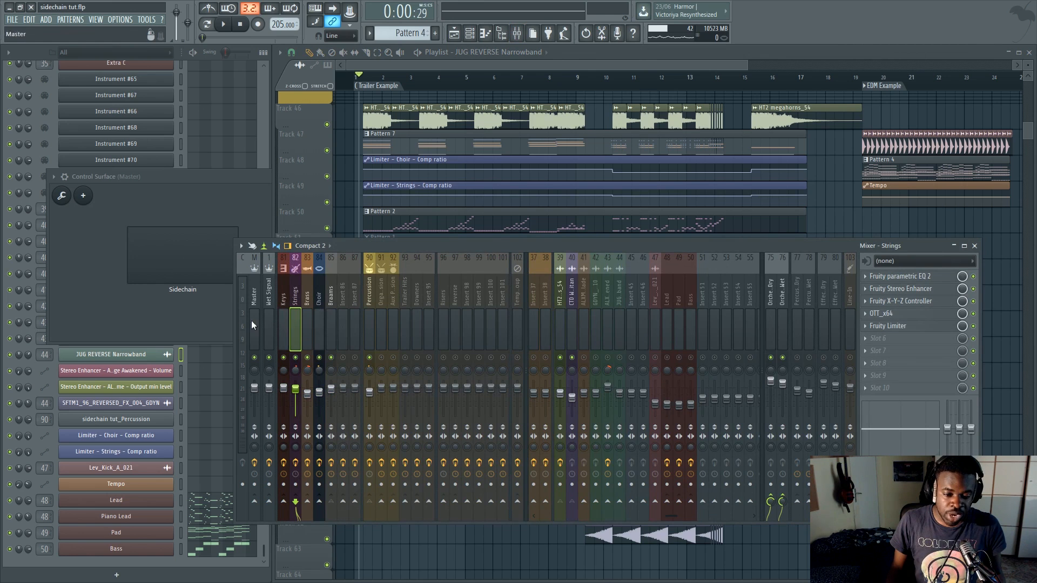
{"action": "left_click", "coordinate": [255, 301]}
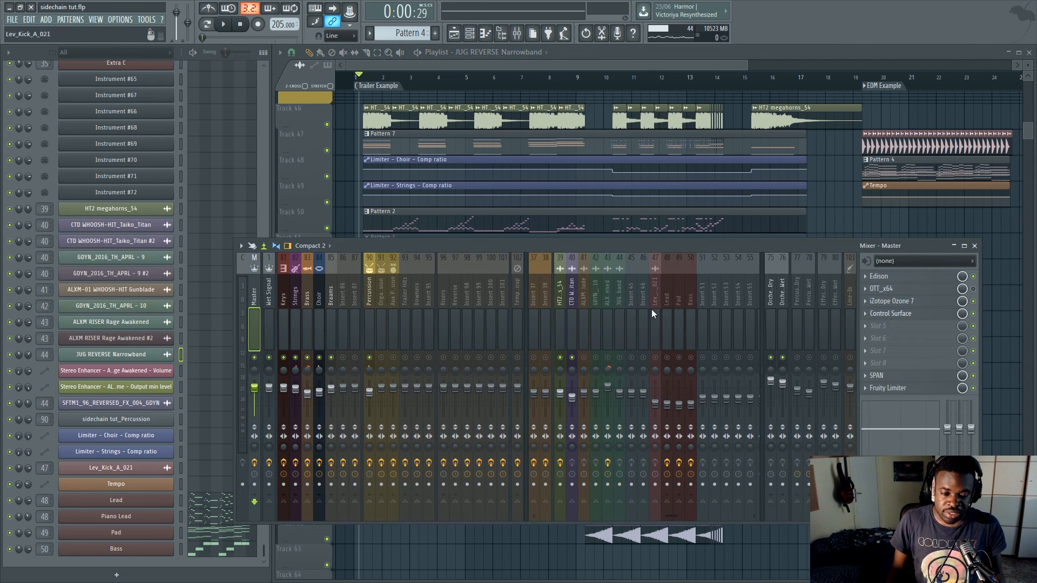
{"action": "left_click", "coordinate": [890, 313]}
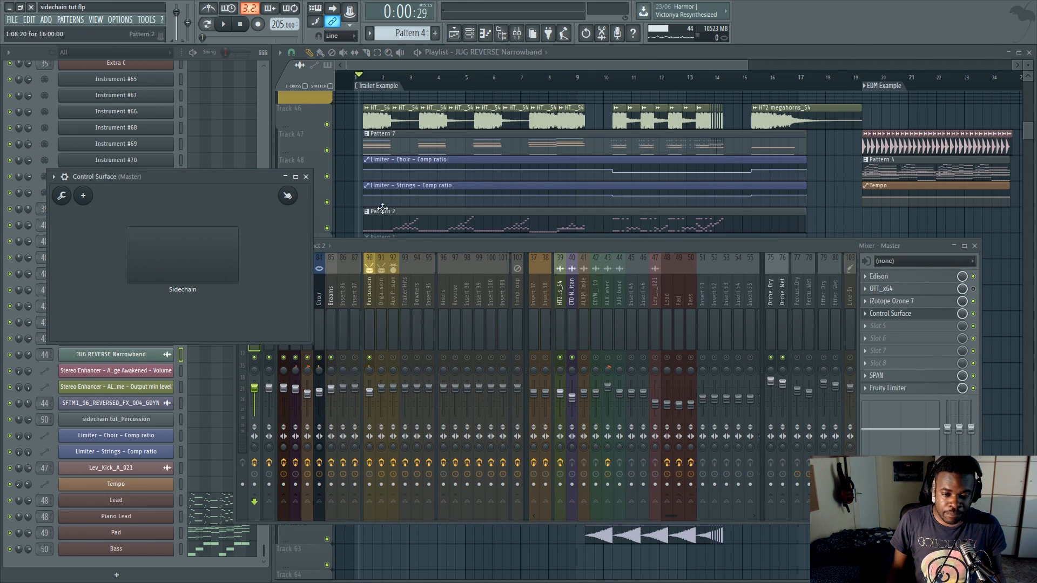
Mute playlist tracks 46 and 47 and play the Trailer Example without the megahorns and Pattern 7.
{"action": "left_click", "coordinate": [324, 143]}
{"action": "left_click", "coordinate": [328, 150]}
{"action": "left_click", "coordinate": [327, 125]}
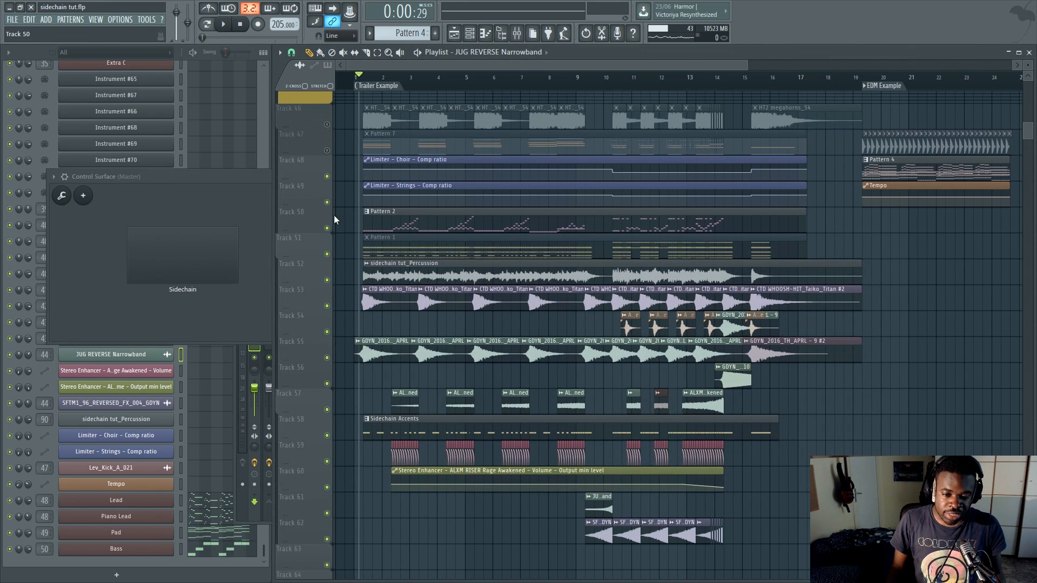
{"action": "key", "text": "space"}
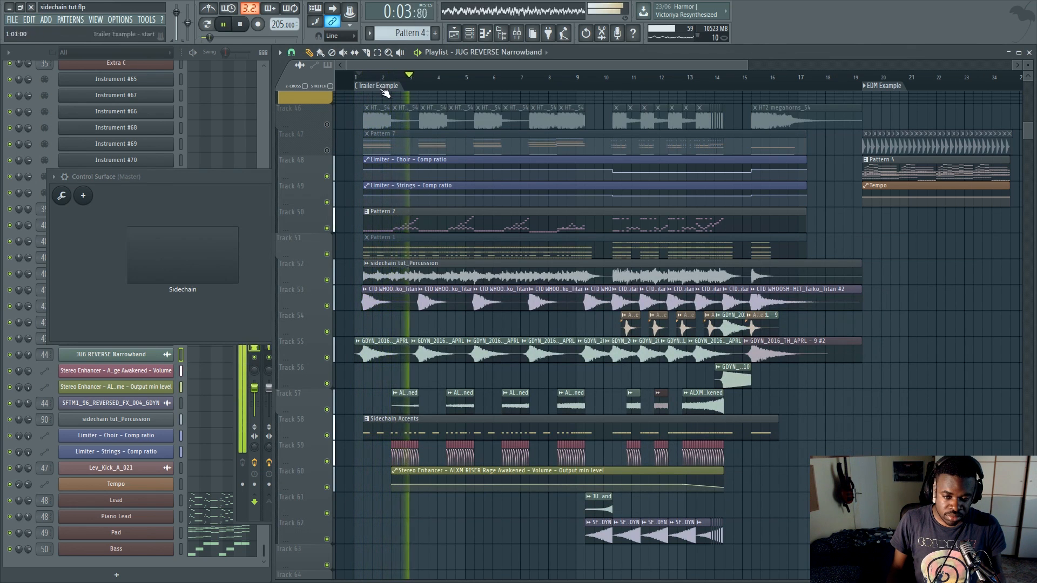
{"action": "scroll", "coordinate": [378, 90], "scroll_direction": "up", "scroll_amount": 1}
{"action": "scroll", "coordinate": [375, 88], "scroll_direction": "up", "scroll_amount": 1}
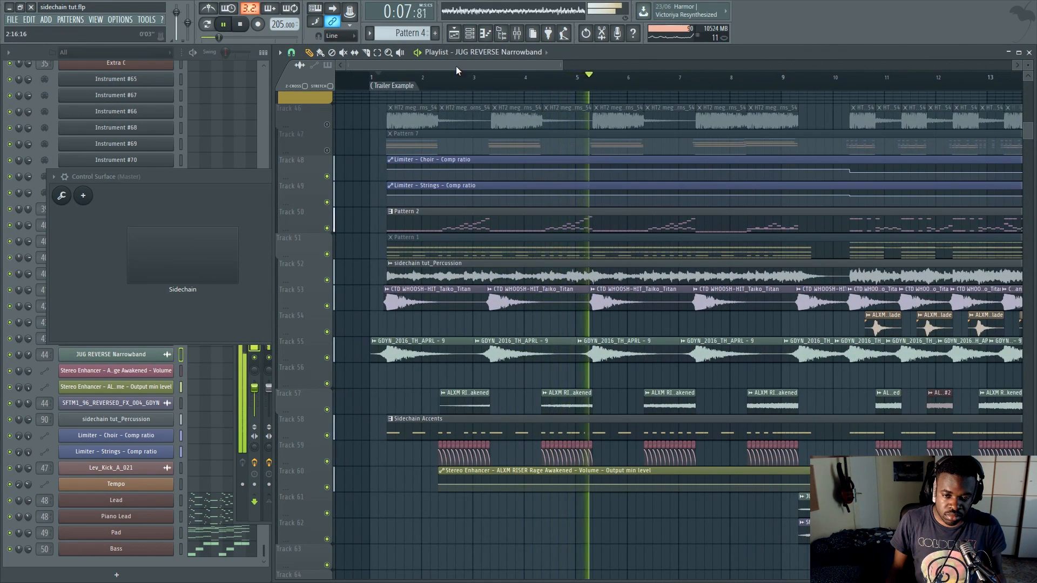
{"action": "key", "text": "space"}
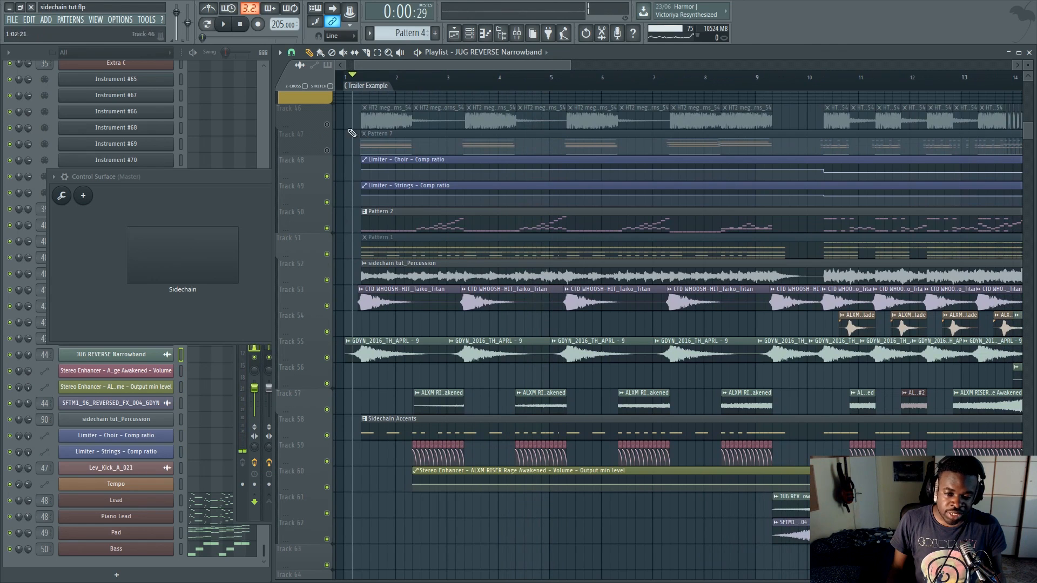
Unmute playlist tracks 46 and 47 and start playing the Trailer Example.
{"action": "left_click", "coordinate": [327, 124]}
{"action": "left_click", "coordinate": [327, 150]}
{"action": "key", "text": "space"}
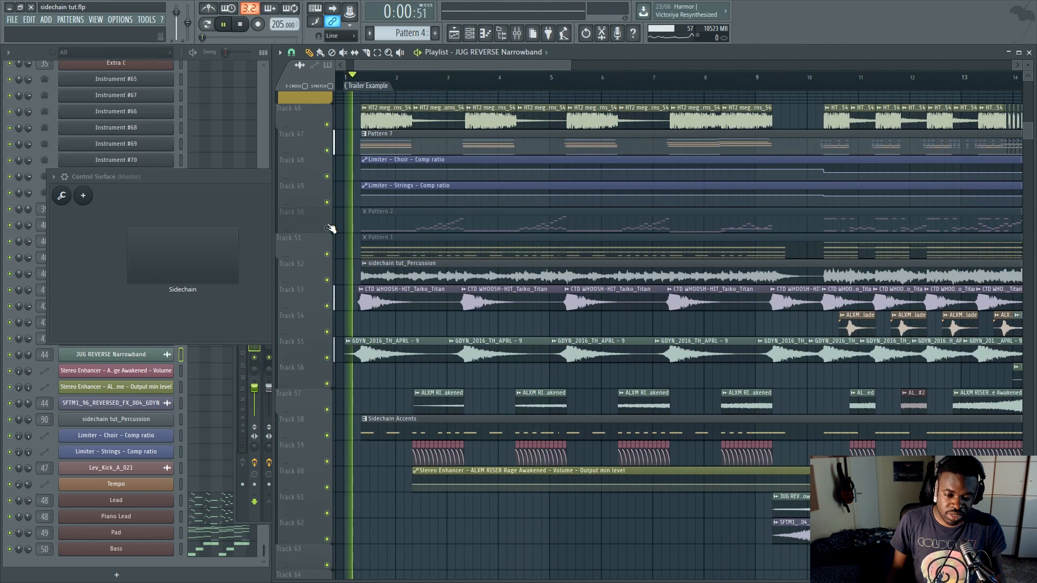
Switch off the Sidechain control, select the Strings mixer track and play the Trailer Example without sidechaining.
{"action": "left_click", "coordinate": [216, 182]}
{"action": "key", "text": "space"}
{"action": "key", "text": "F9"}
{"action": "left_click", "coordinate": [283, 324]}
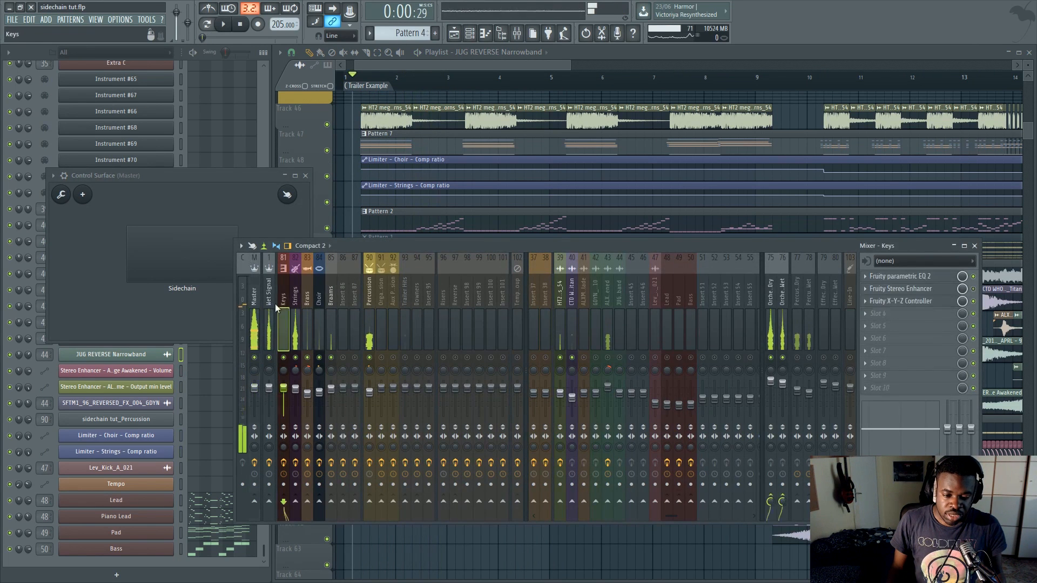
{"action": "left_click", "coordinate": [296, 324]}
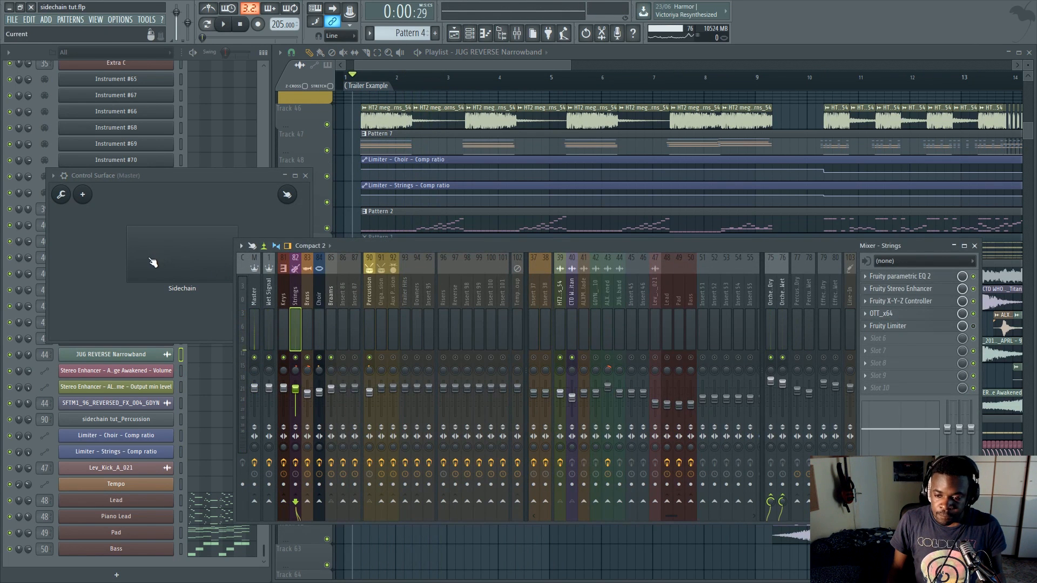
{"action": "key", "text": "space"}
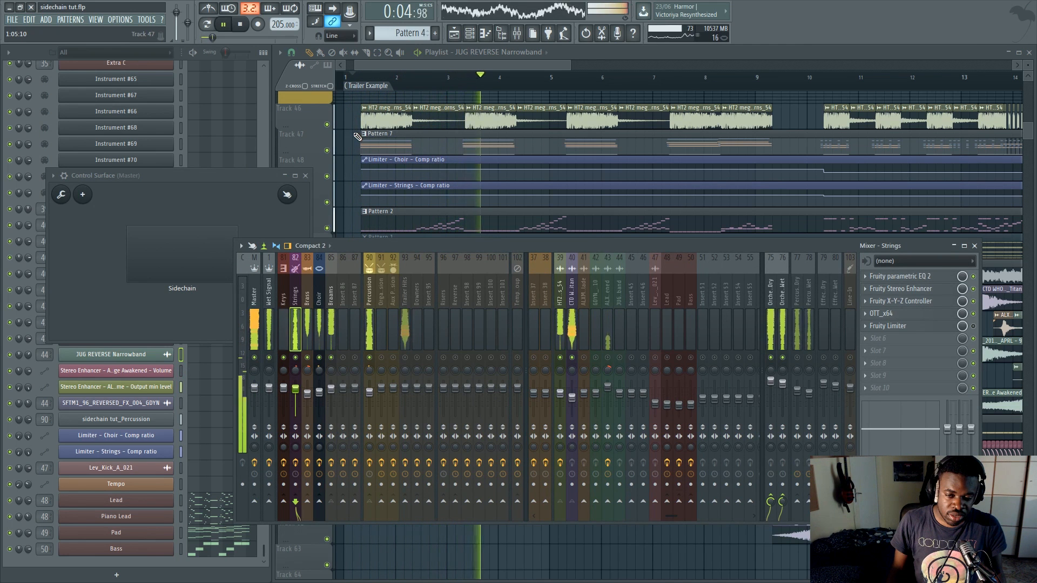
{"action": "key", "text": "space"}
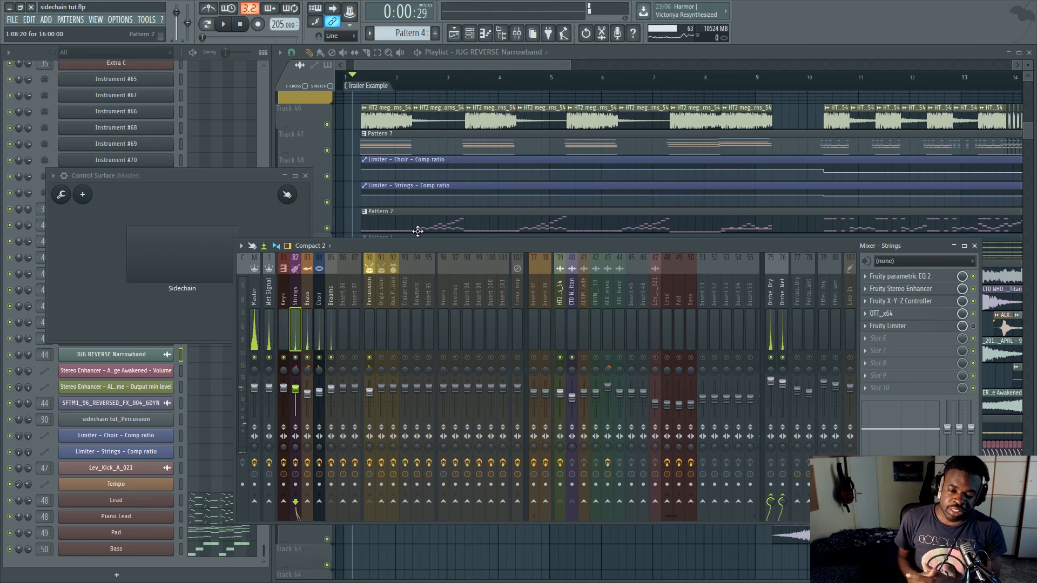
Hide the mixer and insert an empty playlist track at track 51, above the muted Pattern 1 track.
{"action": "left_click", "coordinate": [474, 88]}
{"action": "scroll", "coordinate": [463, 104], "scroll_direction": "down", "scroll_amount": 2}
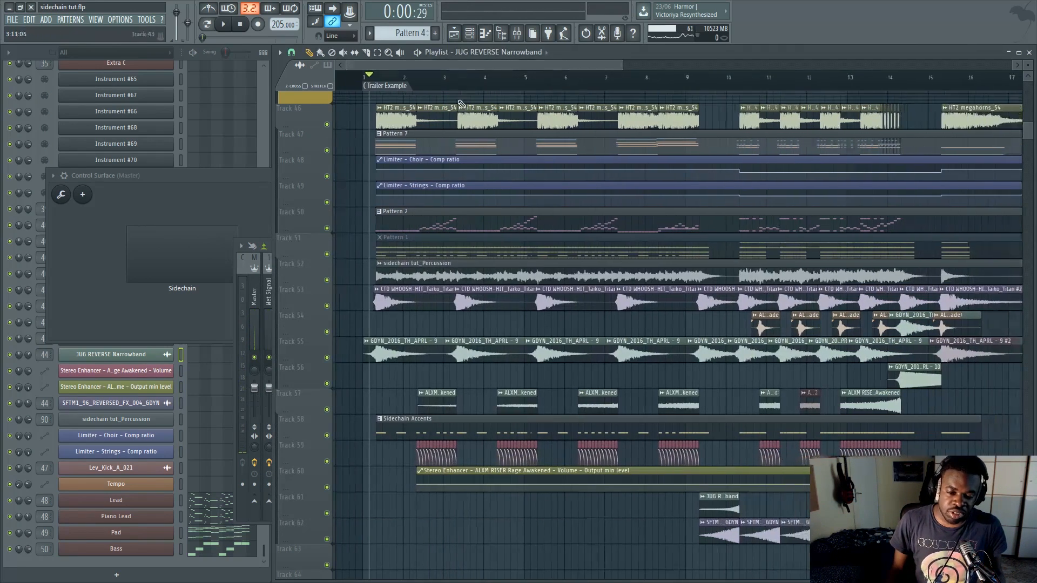
{"action": "scroll", "coordinate": [461, 116], "scroll_direction": "down", "scroll_amount": 3}
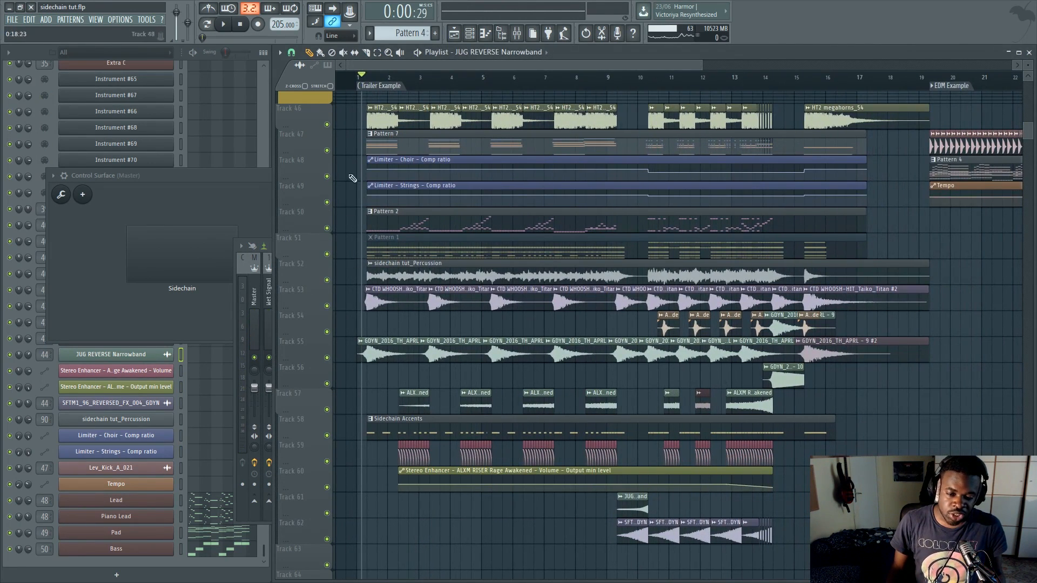
{"action": "scroll", "coordinate": [360, 102], "scroll_direction": "up", "scroll_amount": 4}
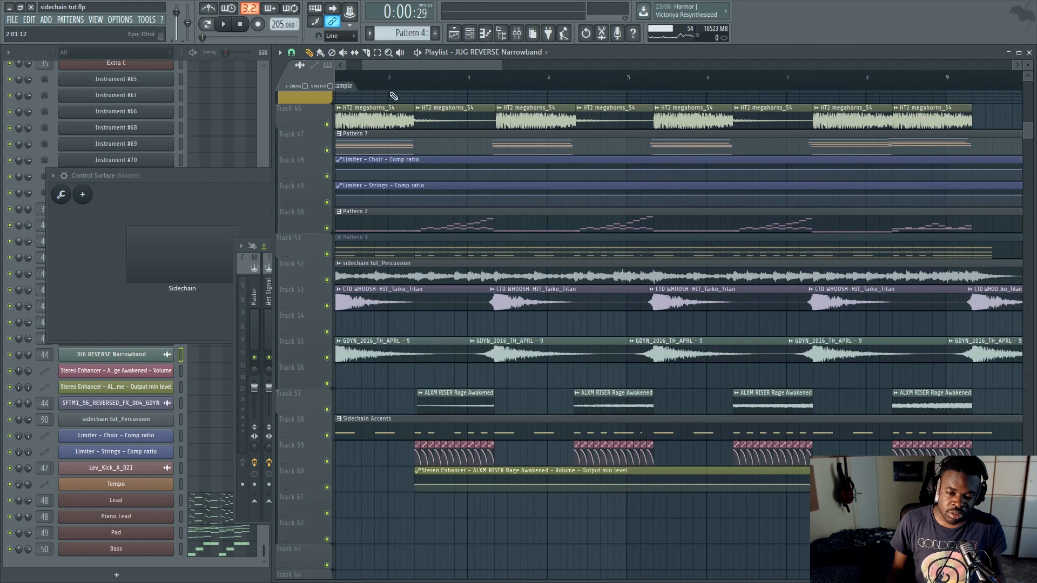
{"action": "scroll", "coordinate": [432, 103], "scroll_direction": "down", "scroll_amount": 2}
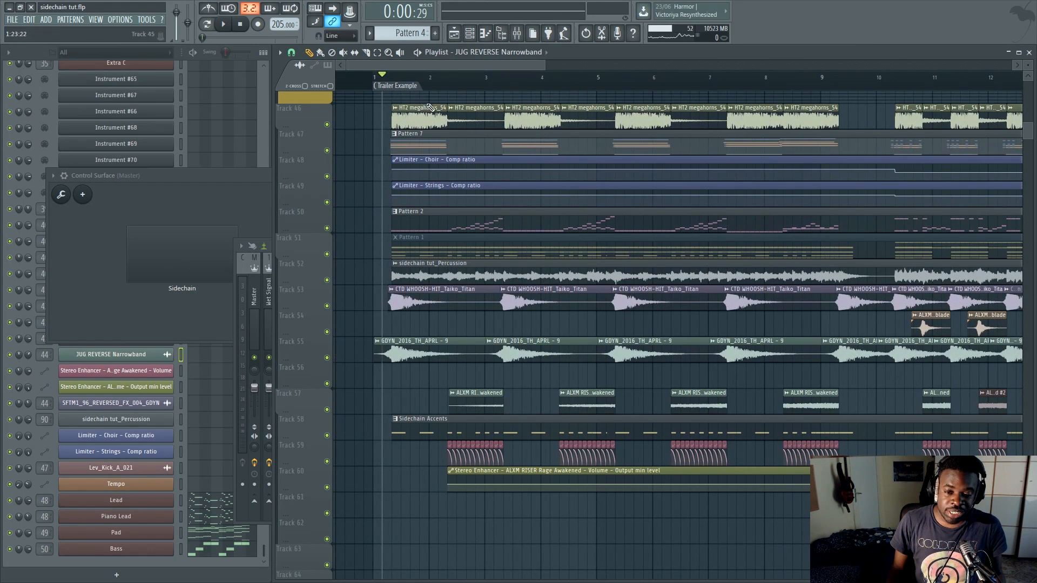
{"action": "right_click", "coordinate": [350, 261]}
{"action": "left_click", "coordinate": [345, 391]}
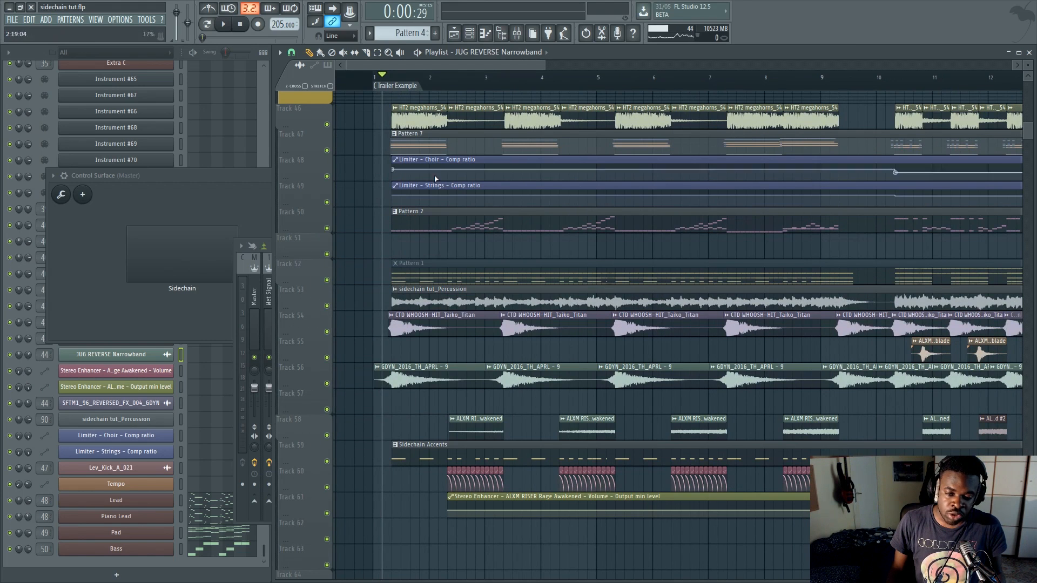
Look over the trailer arrangement in the playlist and return the playhead to the Trailer Example marker.
{"action": "left_click", "coordinate": [447, 84]}
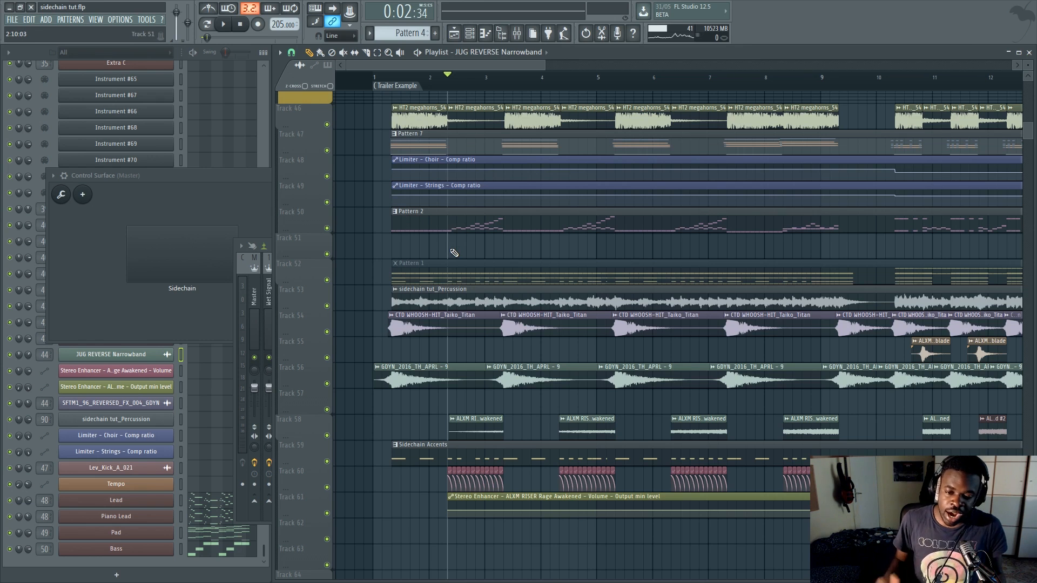
{"action": "left_click_drag", "start_coordinate": [481, 67], "coordinate": [608, 80]}
{"action": "left_click_drag", "start_coordinate": [546, 67], "coordinate": [566, 68]}
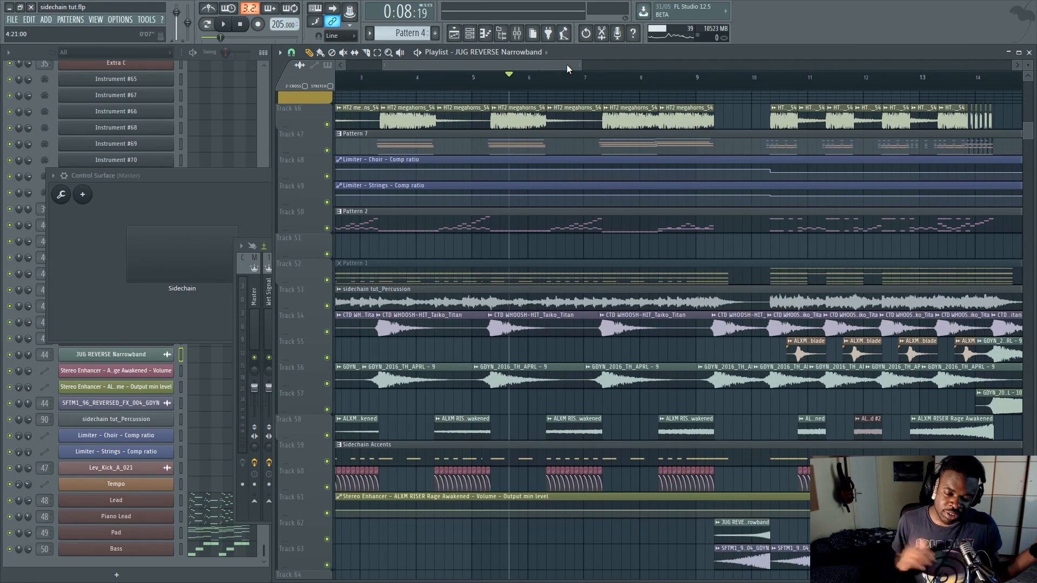
{"action": "scroll", "coordinate": [548, 84], "scroll_direction": "down", "scroll_amount": 3}
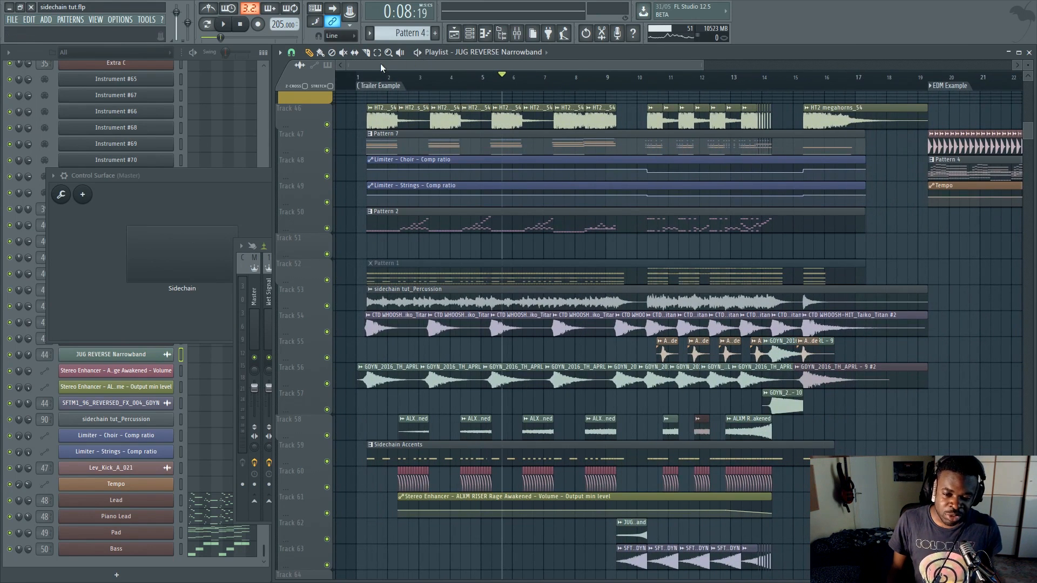
{"action": "left_click", "coordinate": [370, 87]}
{"action": "scroll", "coordinate": [371, 88], "scroll_direction": "up", "scroll_amount": 3}
{"action": "scroll", "coordinate": [370, 87], "scroll_direction": "down", "scroll_amount": 2}
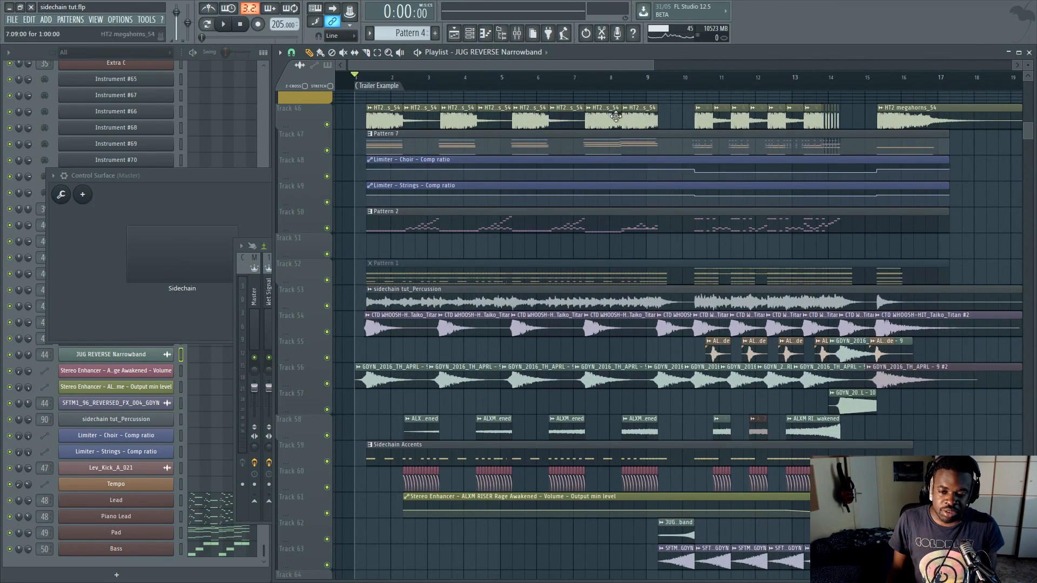
Open the Fruity Limiter on the Strings mixer track and check the effects on the Braams track.
{"action": "key", "text": "F9"}
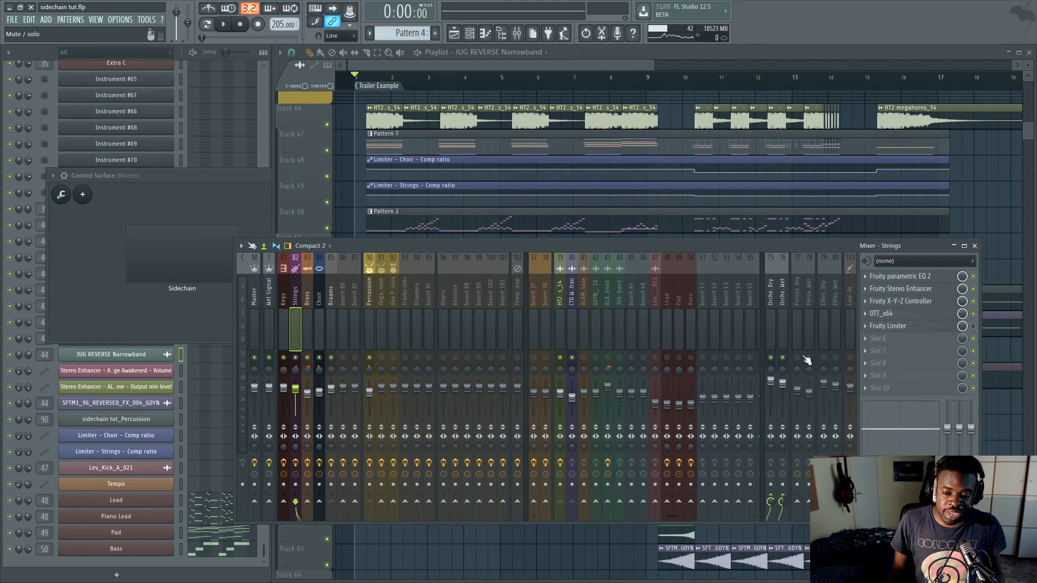
{"action": "left_click", "coordinate": [896, 326]}
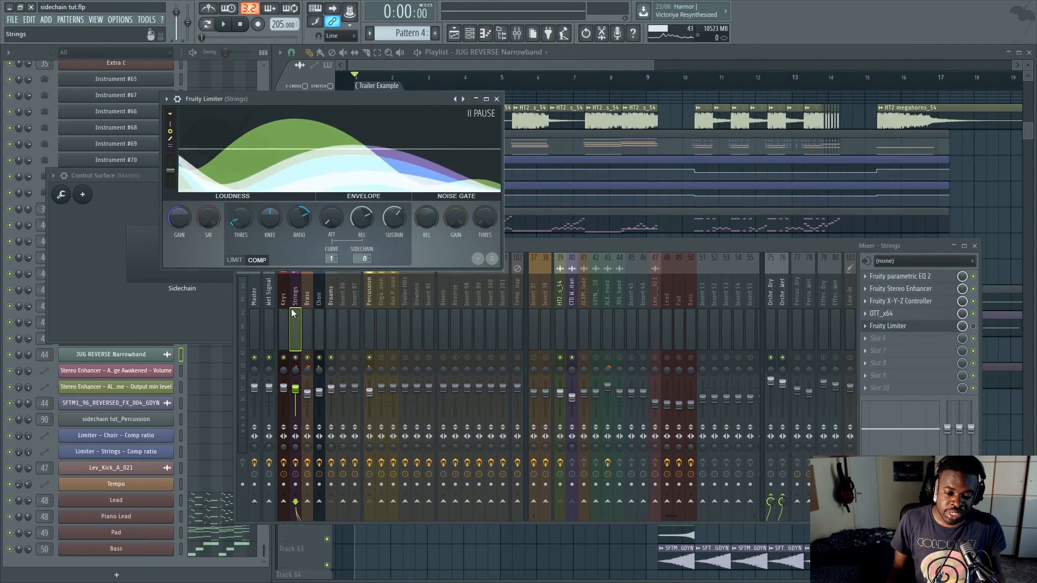
{"action": "left_click", "coordinate": [332, 298]}
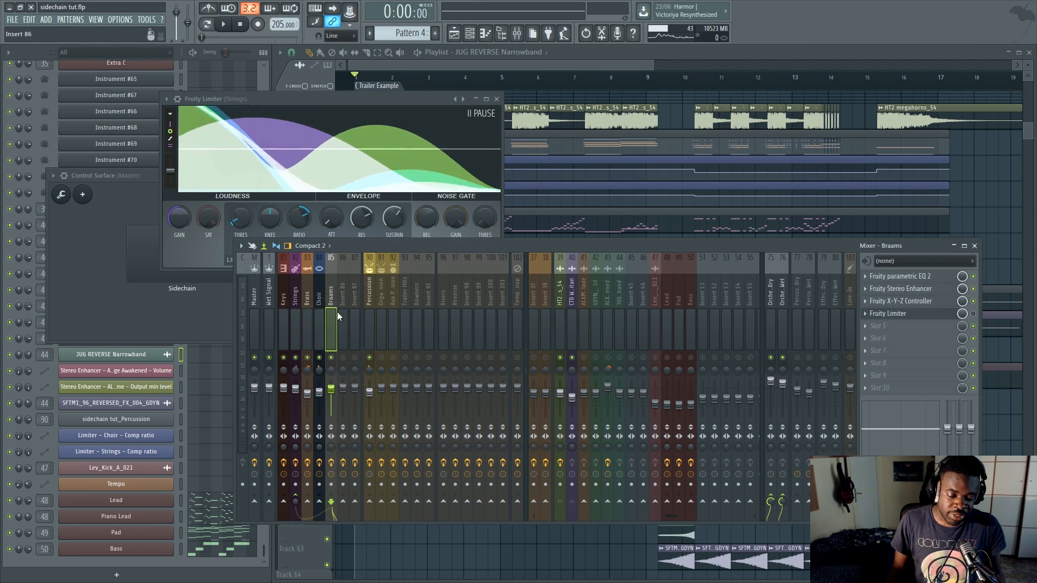
{"action": "left_click", "coordinate": [292, 301]}
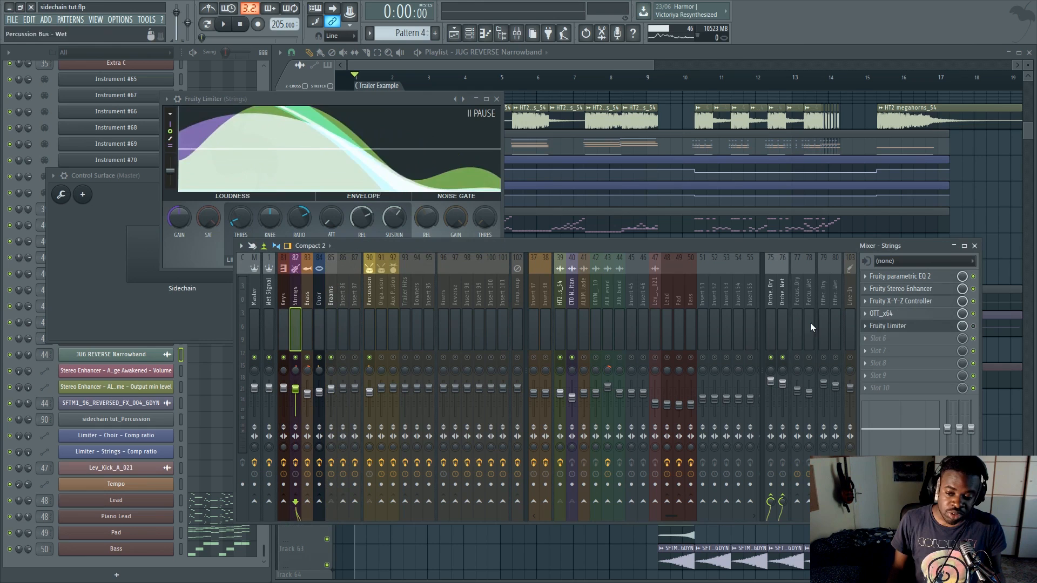
{"action": "left_click", "coordinate": [903, 328]}
{"action": "left_click", "coordinate": [903, 328]}
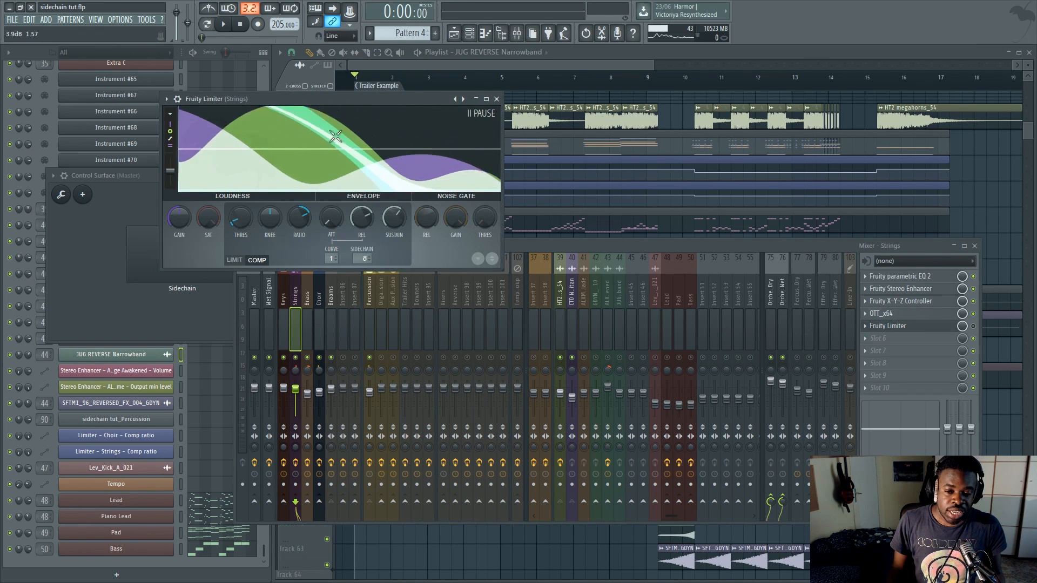
Switch the Sidechain control back on and play the Trailer Example with the Strings limiter's gain graph in view over the playlist.
{"action": "left_click", "coordinate": [102, 262]}
{"action": "left_click", "coordinate": [306, 86]}
{"action": "left_click_drag", "start_coordinate": [222, 99], "coordinate": [368, 254]}
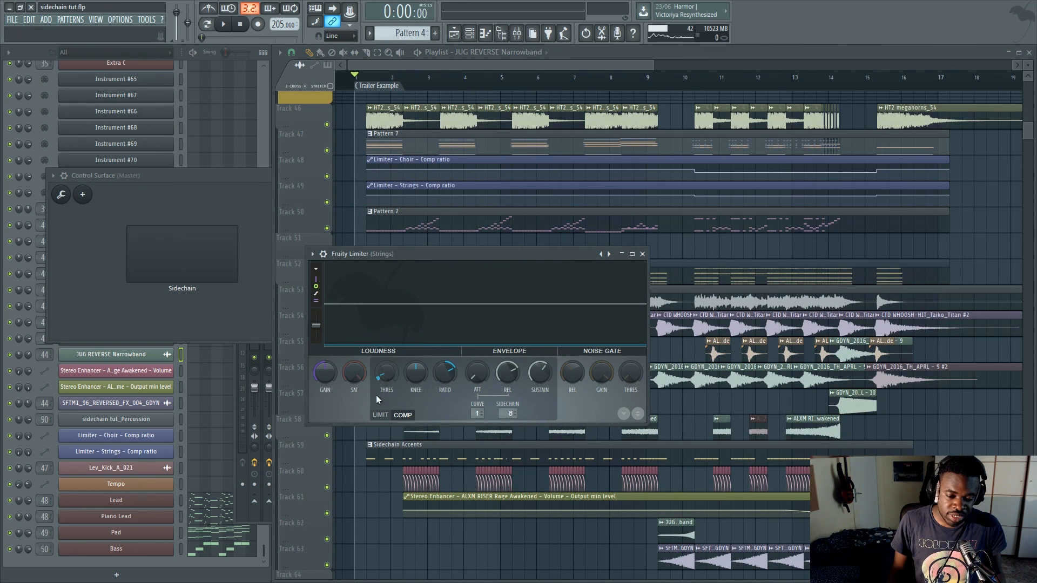
{"action": "key", "text": "space"}
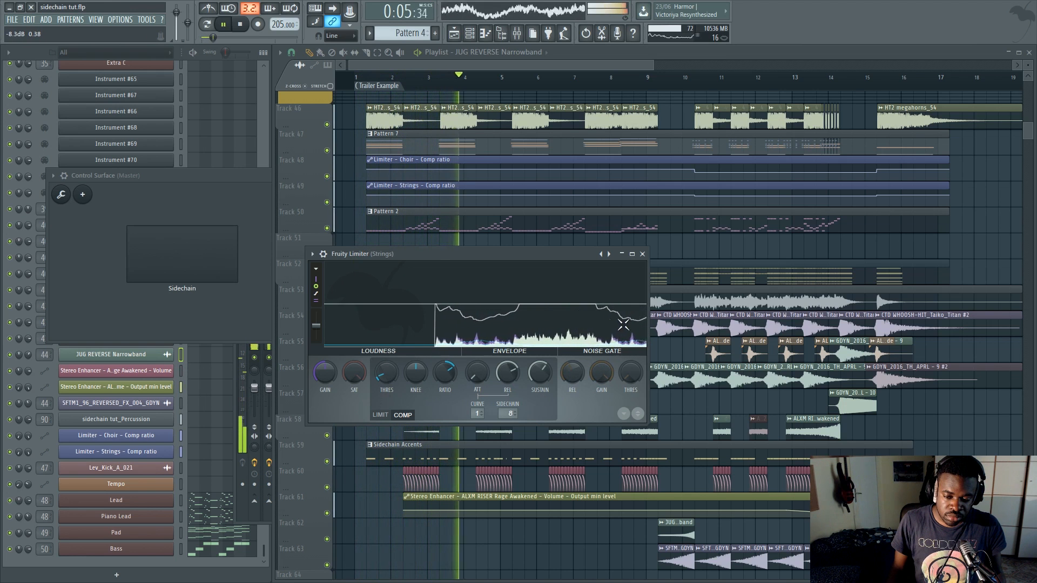
{"action": "key", "text": "space"}
{"action": "left_click", "coordinate": [554, 343]}
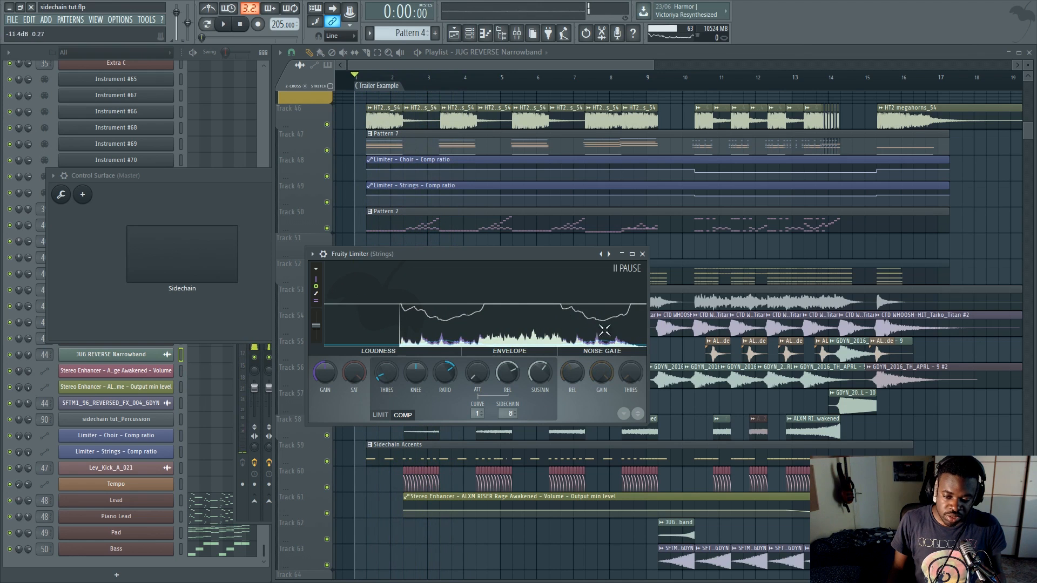
Hide the limiter, look over both arrangements in the playlist, and jump to the EDM Example marker and back to Trailer Example.
{"action": "left_click", "coordinate": [341, 221]}
{"action": "scroll", "coordinate": [392, 92], "scroll_direction": "down", "scroll_amount": 3}
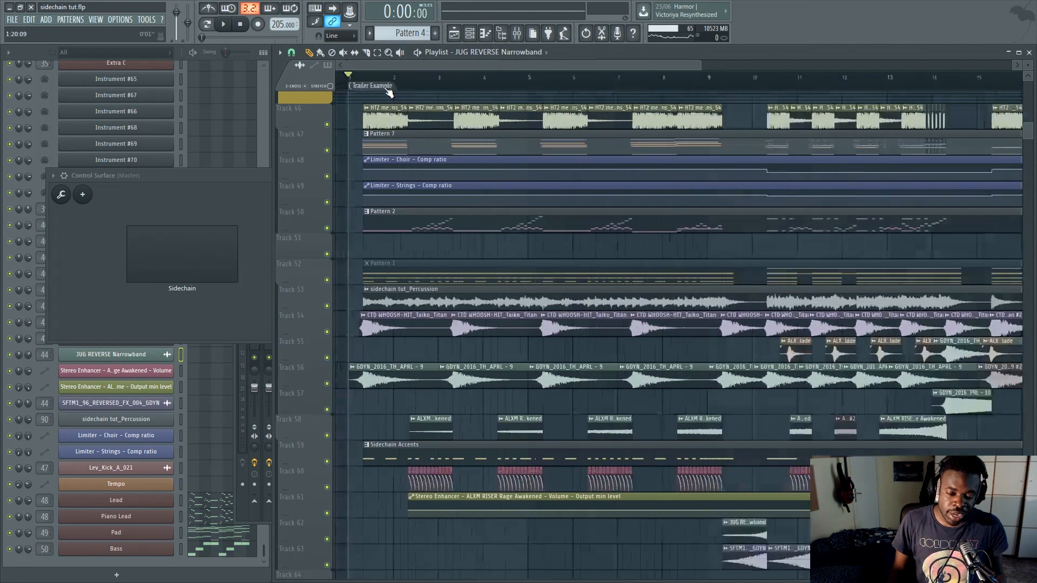
{"action": "scroll", "coordinate": [799, 217], "scroll_direction": "up", "scroll_amount": 1}
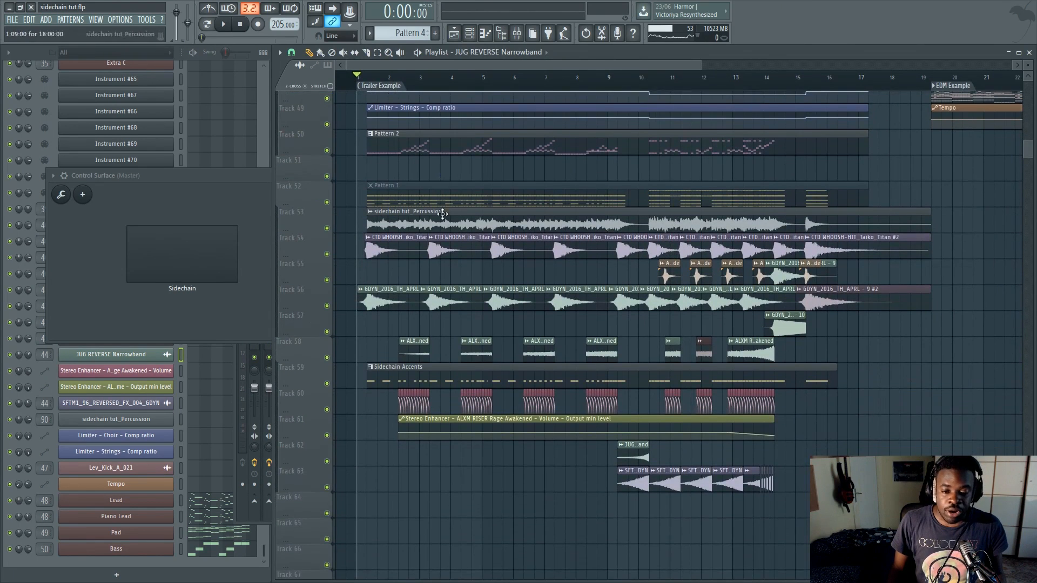
{"action": "scroll", "coordinate": [985, 152], "scroll_direction": "down", "scroll_amount": 2}
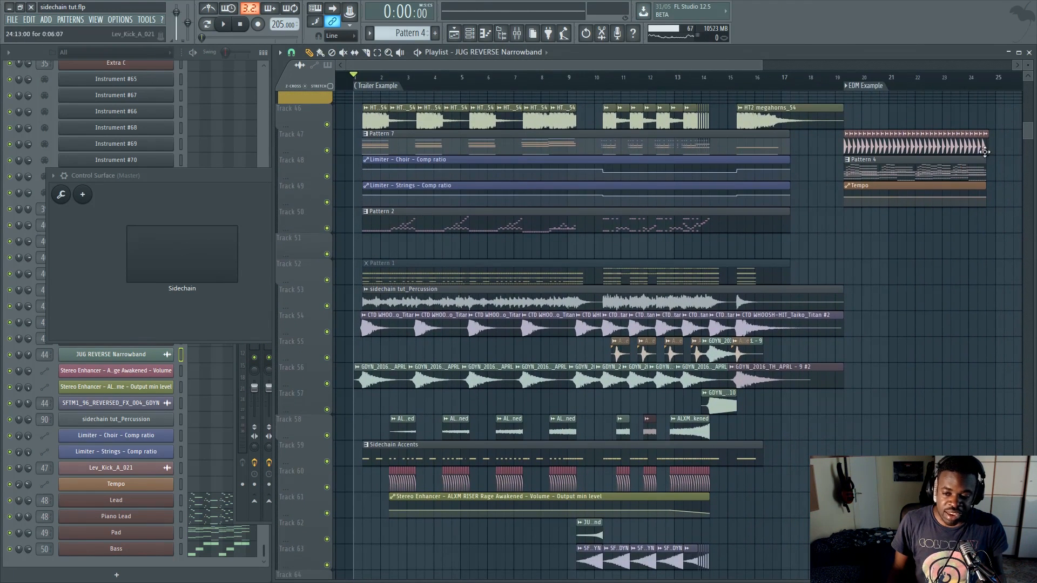
{"action": "left_click", "coordinate": [867, 87]}
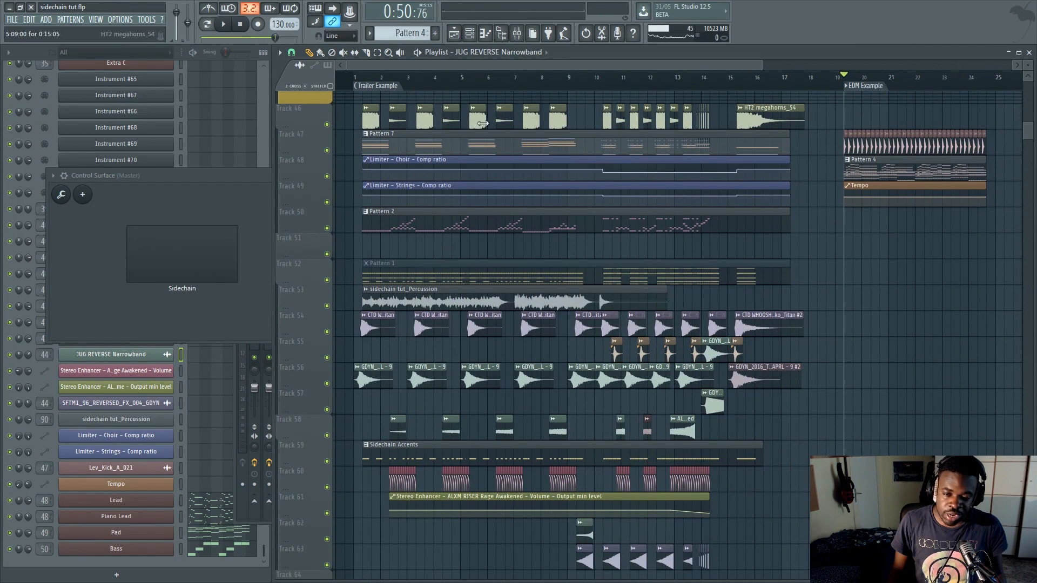
{"action": "left_click", "coordinate": [379, 90]}
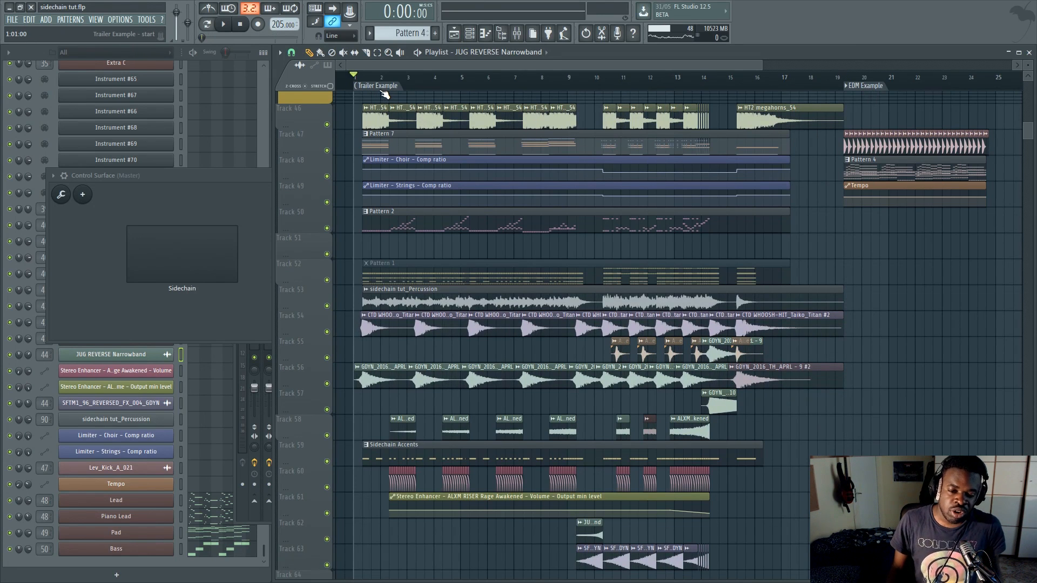
Delete the empty Track 51 from the playlist, closing the gap above the percussion tracks.
{"action": "scroll", "coordinate": [346, 162], "scroll_direction": "down", "scroll_amount": 2}
{"action": "right_click", "coordinate": [299, 241]}
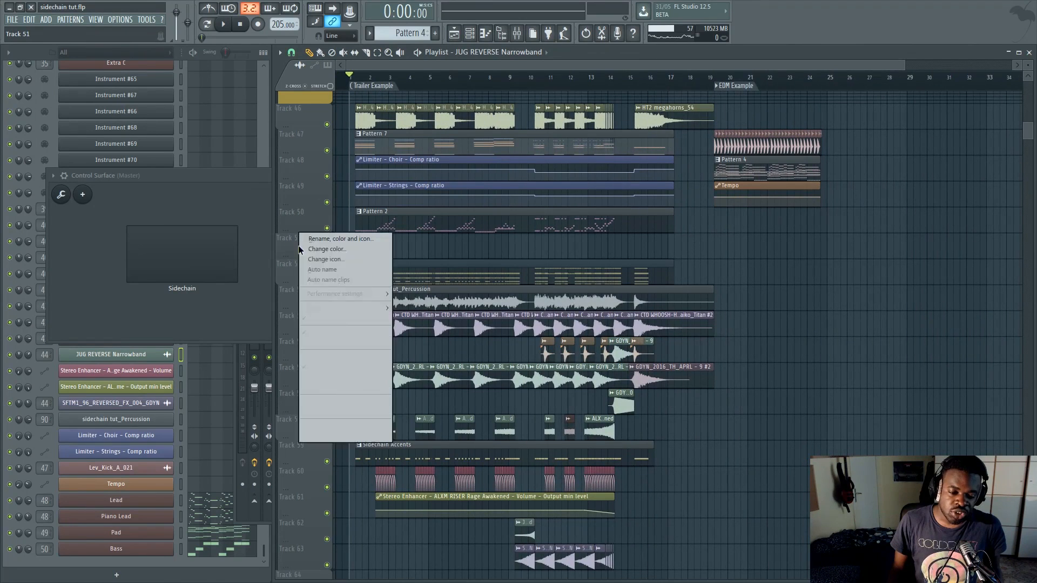
{"action": "left_click", "coordinate": [336, 409]}
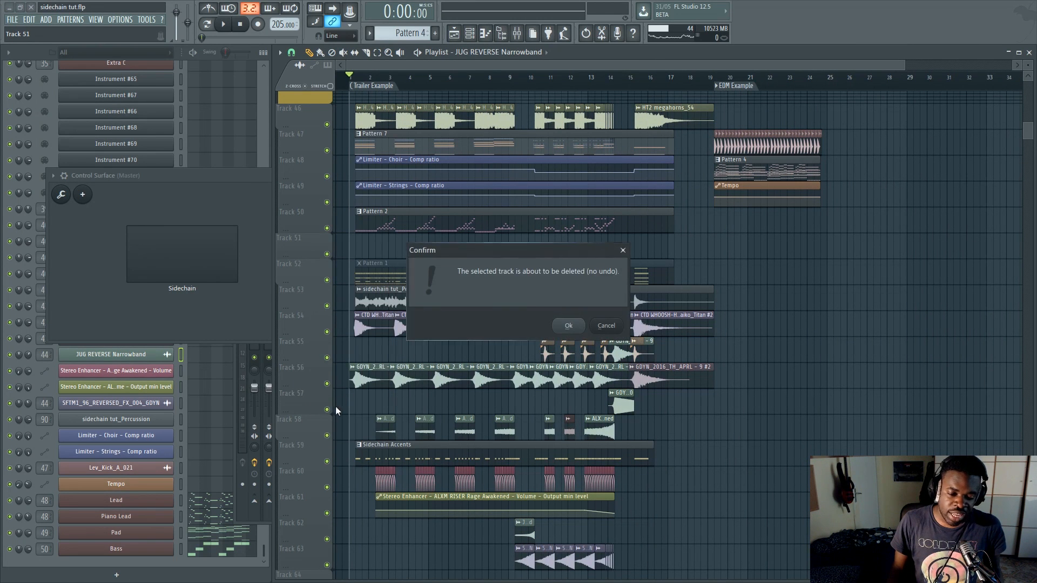
{"action": "left_click", "coordinate": [568, 326]}
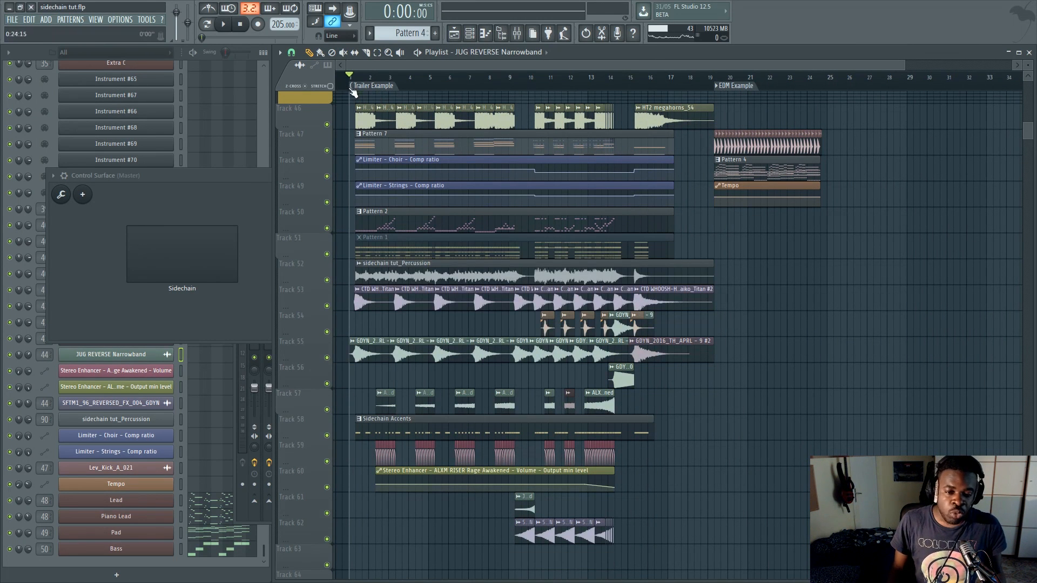
Solo the percussion track group, tracks 51 to 56, in the Trailer Example arrangement.
{"action": "scroll", "coordinate": [353, 92], "scroll_direction": "up", "scroll_amount": 3}
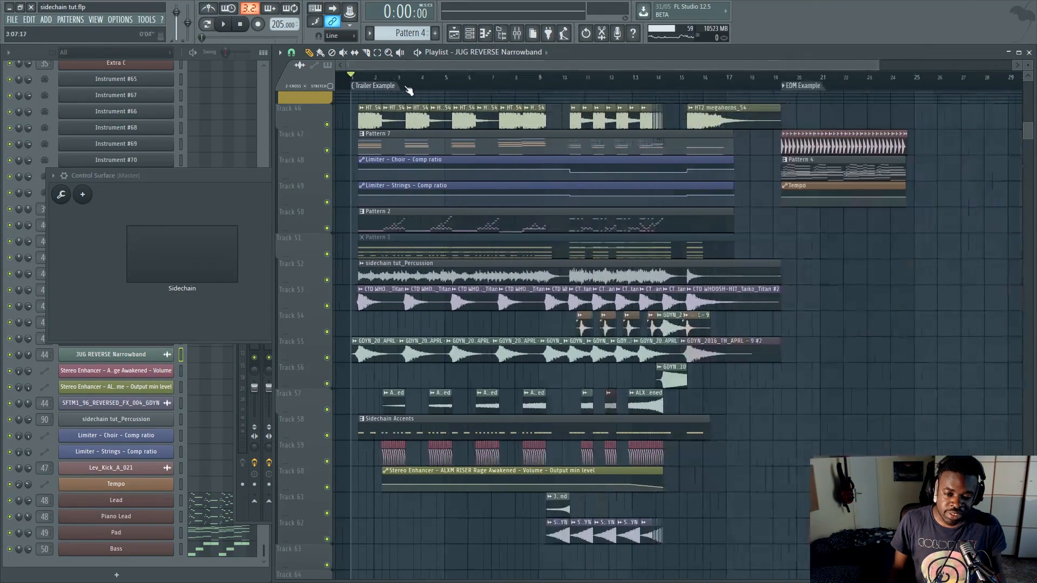
{"action": "scroll", "coordinate": [409, 90], "scroll_direction": "down", "scroll_amount": 1}
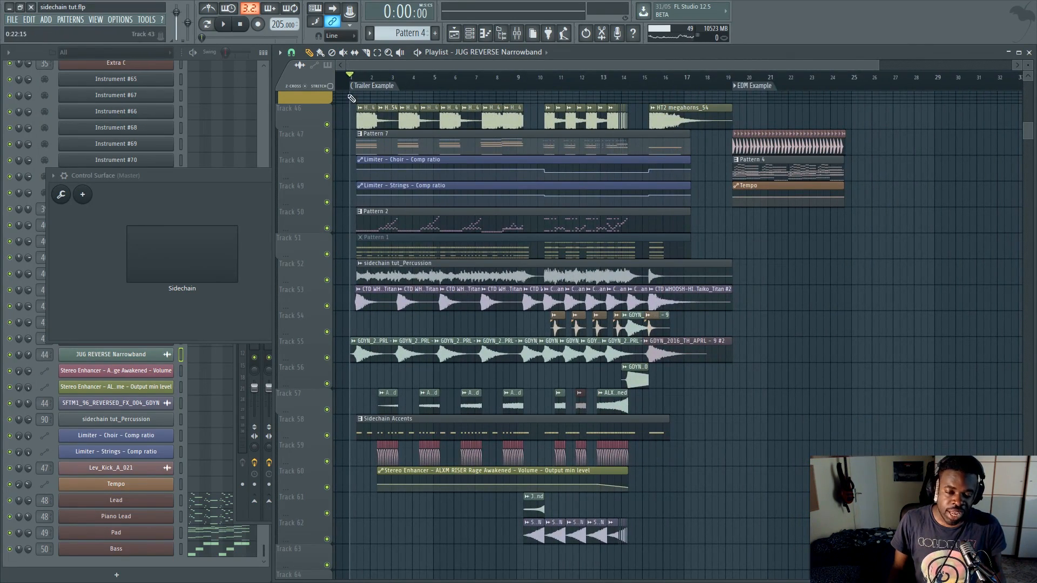
{"action": "scroll", "coordinate": [352, 94], "scroll_direction": "up", "scroll_amount": 5}
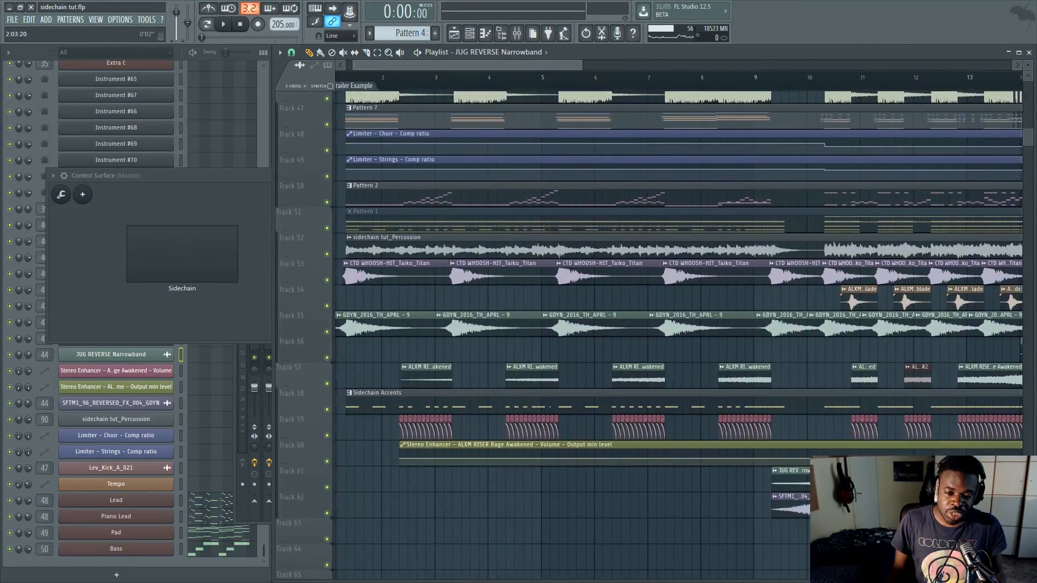
{"action": "scroll", "coordinate": [378, 91], "scroll_direction": "down", "scroll_amount": 3}
{"action": "left_click_drag", "start_coordinate": [1029, 132], "coordinate": [1029, 134]}
{"action": "left_click_drag", "start_coordinate": [1030, 67], "coordinate": [1031, 59]}
{"action": "scroll", "coordinate": [527, 343], "scroll_direction": "down", "scroll_amount": 7}
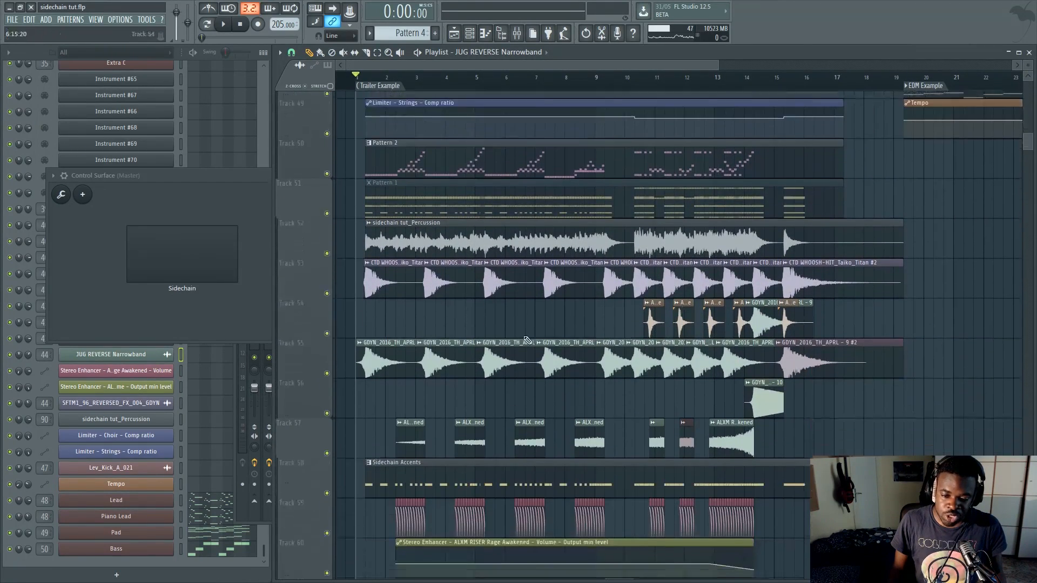
{"action": "scroll", "coordinate": [408, 371], "scroll_direction": "up", "scroll_amount": 4}
{"action": "right_click", "coordinate": [328, 210]}
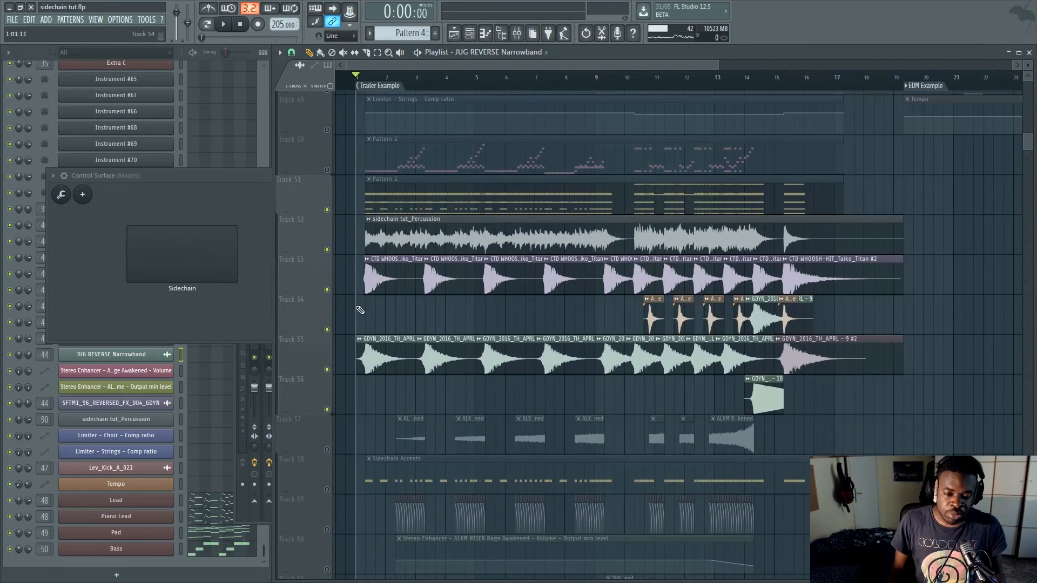
Play the soloed percussion group with the mixer in view, selecting the Organic Percussion track, and stop playback.
{"action": "scroll", "coordinate": [344, 348], "scroll_direction": "down", "scroll_amount": 1}
{"action": "key", "text": "space"}
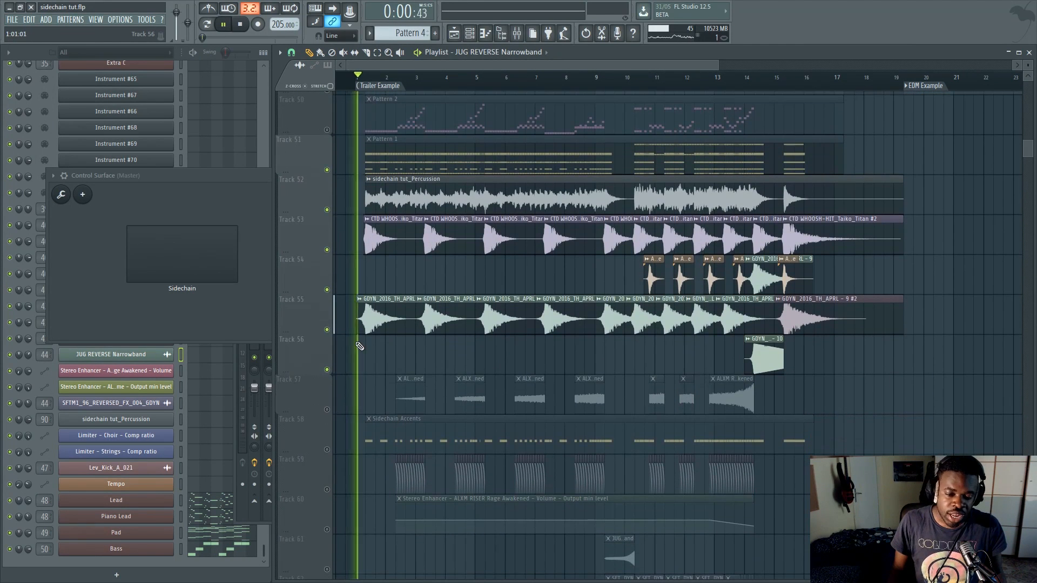
{"action": "key", "text": "F9"}
{"action": "left_click", "coordinate": [379, 310]}
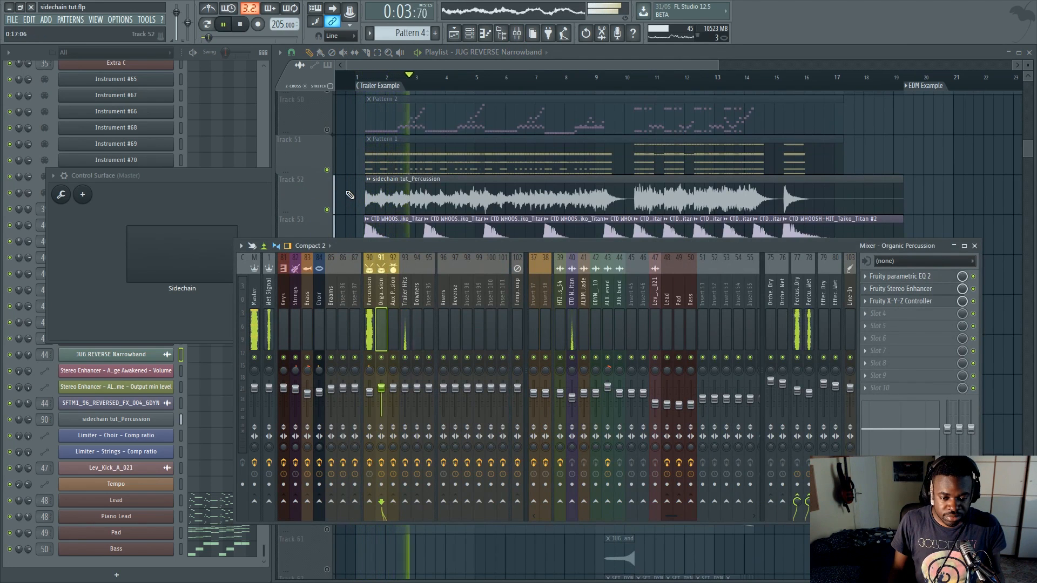
{"action": "left_click", "coordinate": [350, 201]}
{"action": "key", "text": "space"}
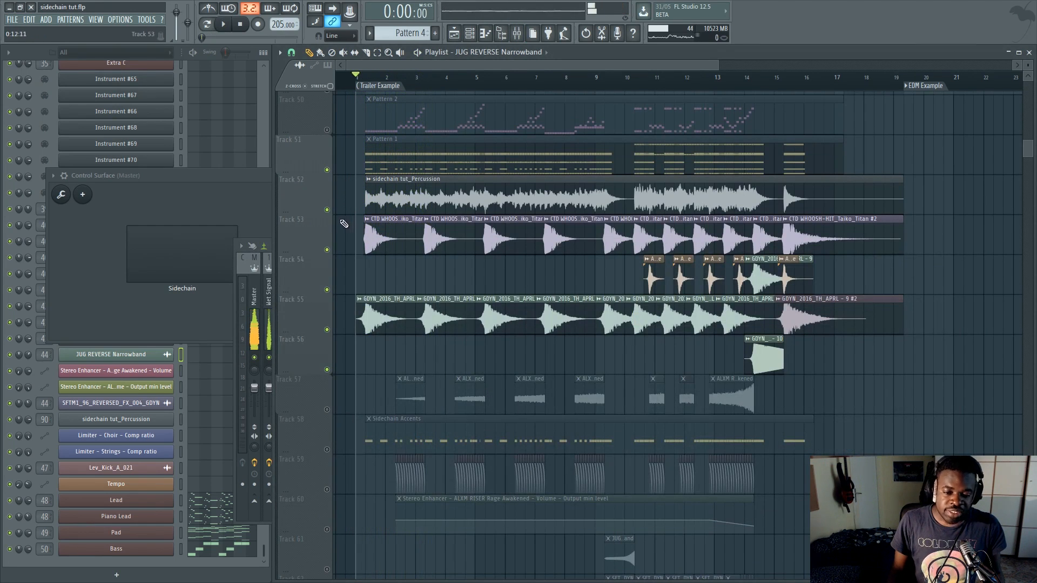
Mute tracks 53, 54 and 55, play the sidechain tut_Percussion clip from the Trailer Example marker, and clear the time selection.
{"action": "left_click", "coordinate": [327, 250]}
{"action": "left_click", "coordinate": [326, 330]}
{"action": "left_click", "coordinate": [327, 290]}
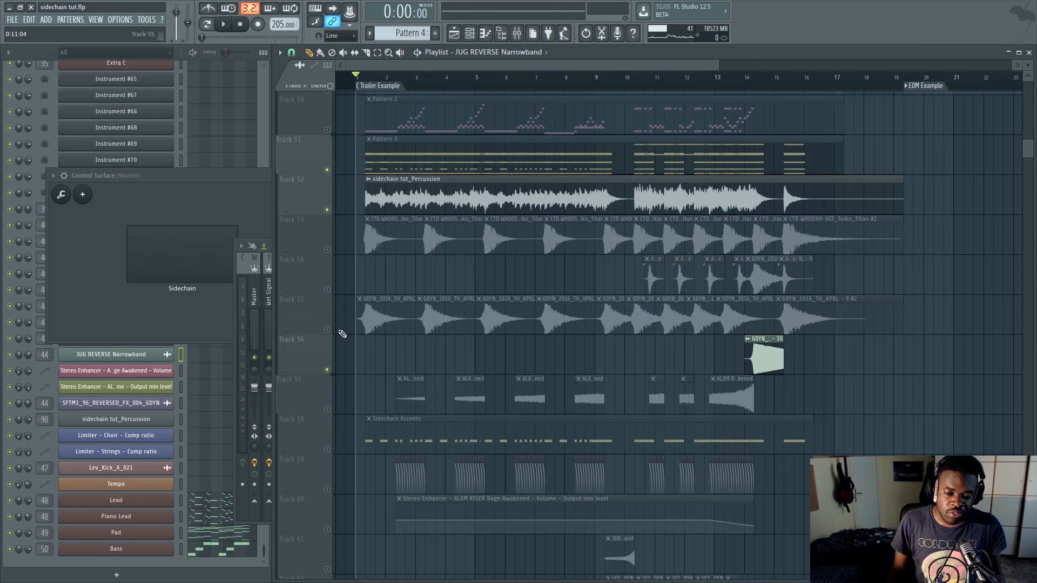
{"action": "left_click", "coordinate": [375, 88]}
{"action": "key", "text": "space"}
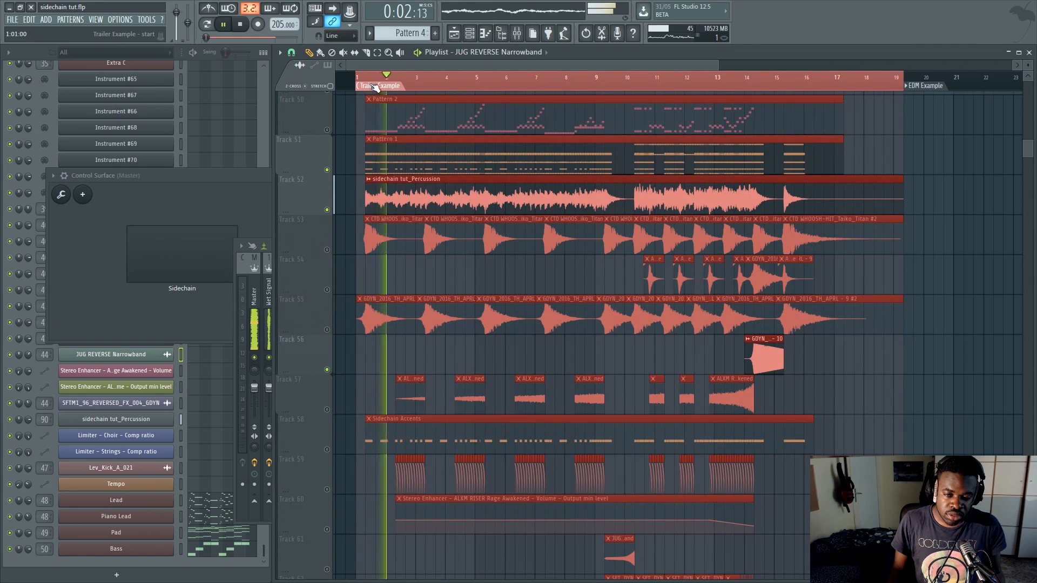
{"action": "key", "text": "space"}
{"action": "key", "text": "ctrl+d"}
Unsolo the percussion group to bring the other playlist tracks back.
{"action": "scroll", "coordinate": [386, 381], "scroll_direction": "down", "scroll_amount": 1}
{"action": "scroll", "coordinate": [386, 381], "scroll_direction": "down", "scroll_amount": 3}
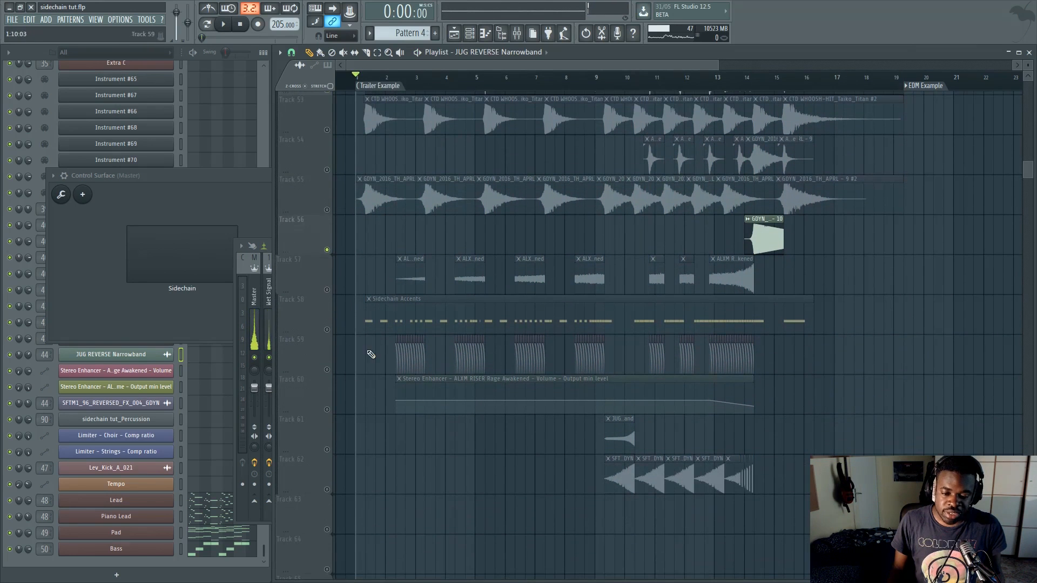
{"action": "scroll", "coordinate": [477, 232], "scroll_direction": "up", "scroll_amount": 5}
{"action": "scroll", "coordinate": [447, 261], "scroll_direction": "down", "scroll_amount": 6}
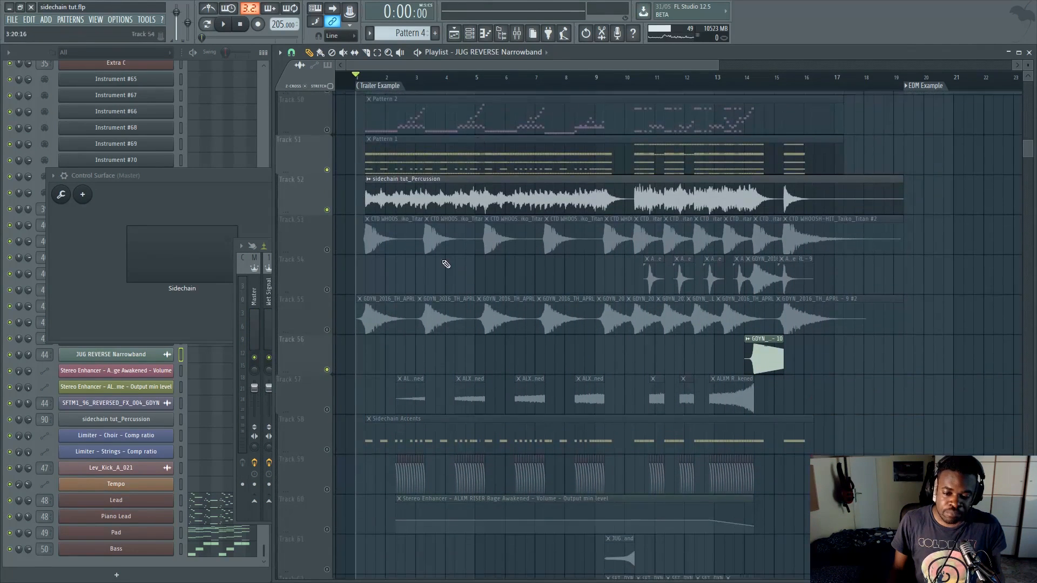
{"action": "right_click", "coordinate": [329, 331]}
{"action": "scroll", "coordinate": [412, 108], "scroll_direction": "up", "scroll_amount": 3}
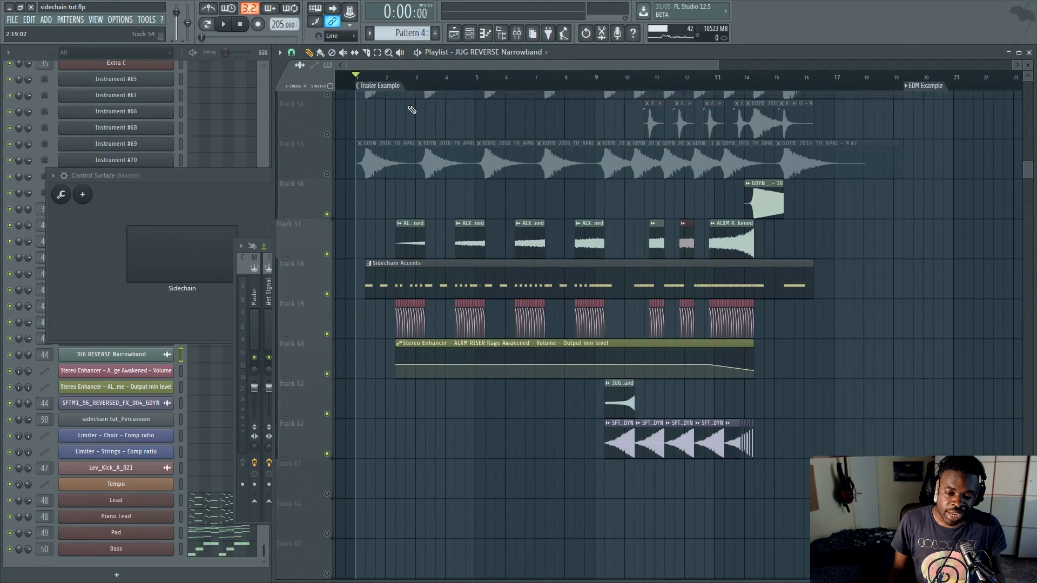
Examine the percussion, riser and Sidechain Accents clips in the playlist, placing the playhead in bar 3 and in bar 5.
{"action": "left_click", "coordinate": [417, 79]}
{"action": "scroll", "coordinate": [420, 82], "scroll_direction": "up", "scroll_amount": 4}
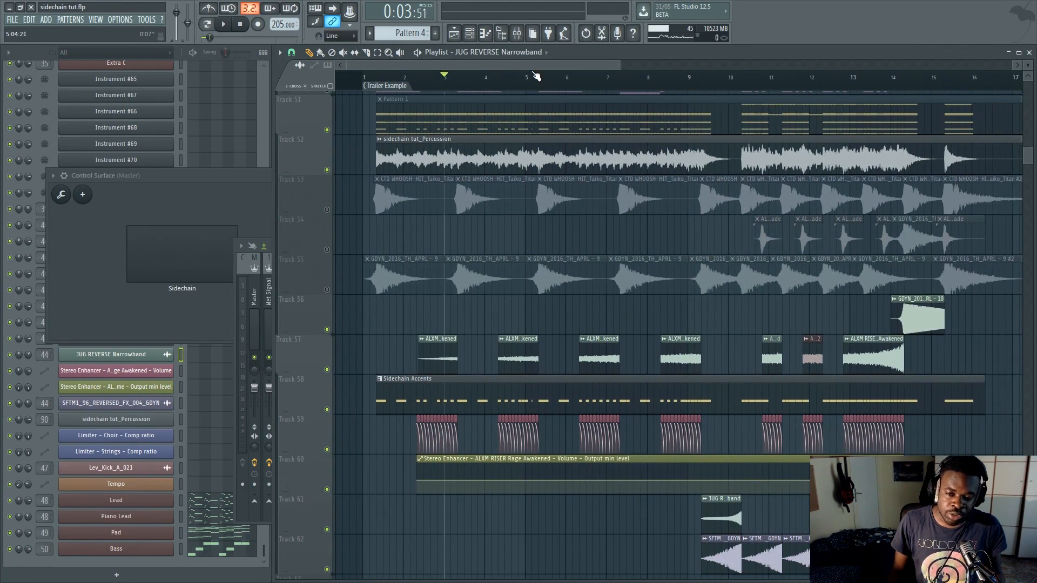
{"action": "left_click_drag", "start_coordinate": [556, 65], "coordinate": [568, 70]}
{"action": "scroll", "coordinate": [567, 83], "scroll_direction": "down", "scroll_amount": 2}
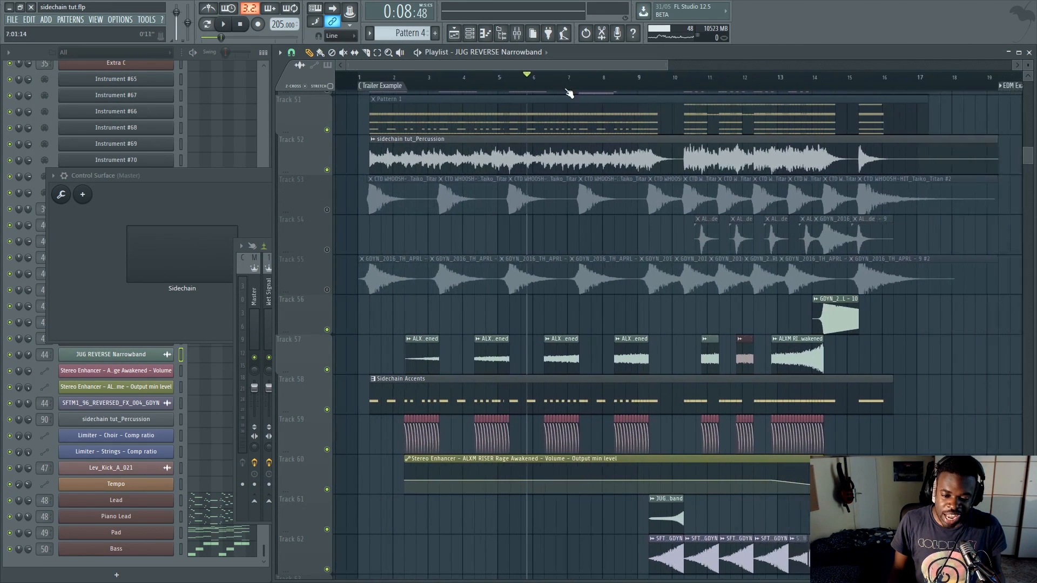
{"action": "scroll", "coordinate": [569, 92], "scroll_direction": "down", "scroll_amount": 3}
{"action": "scroll", "coordinate": [527, 219], "scroll_direction": "up", "scroll_amount": 3}
{"action": "scroll", "coordinate": [479, 255], "scroll_direction": "down", "scroll_amount": 2}
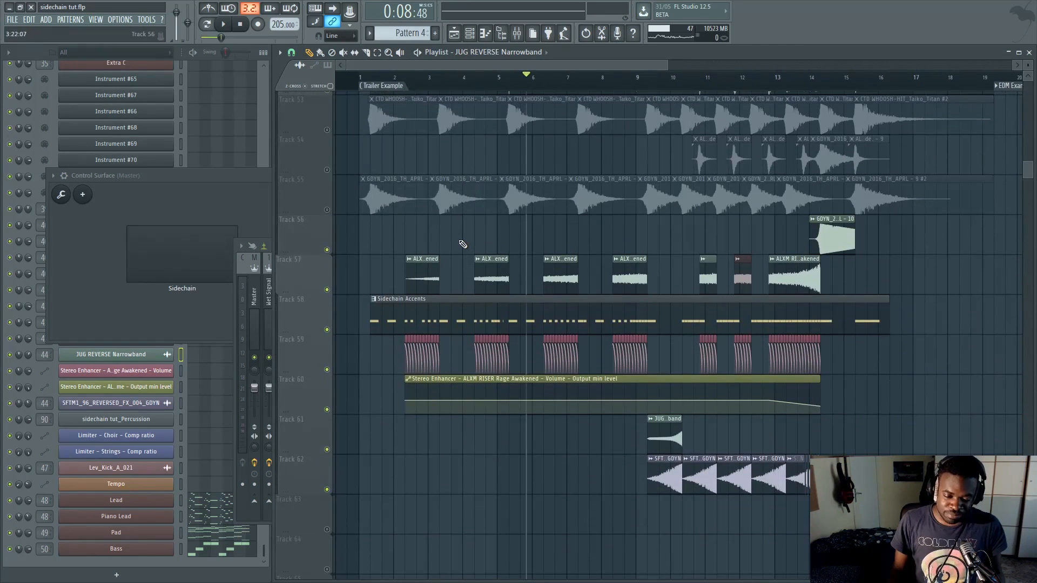
{"action": "scroll", "coordinate": [404, 95], "scroll_direction": "up", "scroll_amount": 2}
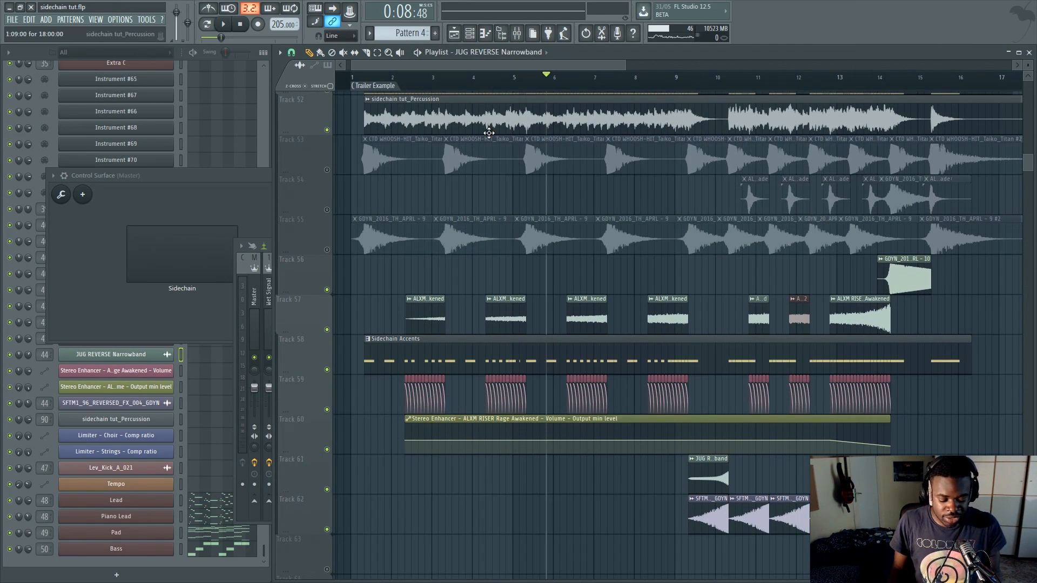
{"action": "key", "text": "F9"}
{"action": "key", "text": "F9"}
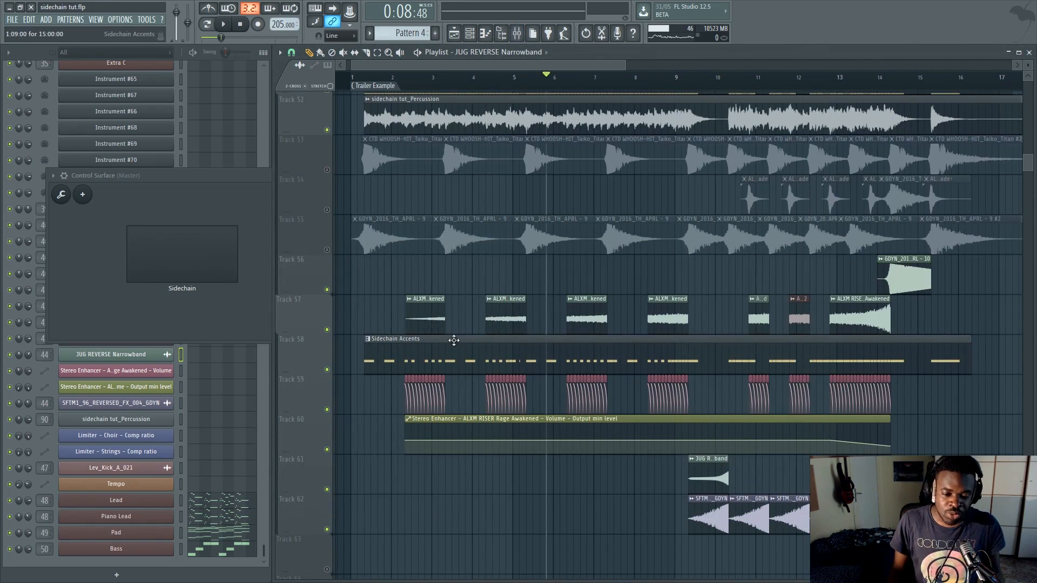
Open the Sidechain Accents pattern in the piano roll and find its Epic Toms #2 ETE - Sidechain channel in the channel rack.
{"action": "double_click", "coordinate": [454, 340]}
{"action": "scroll", "coordinate": [704, 86], "scroll_direction": "down", "scroll_amount": 1}
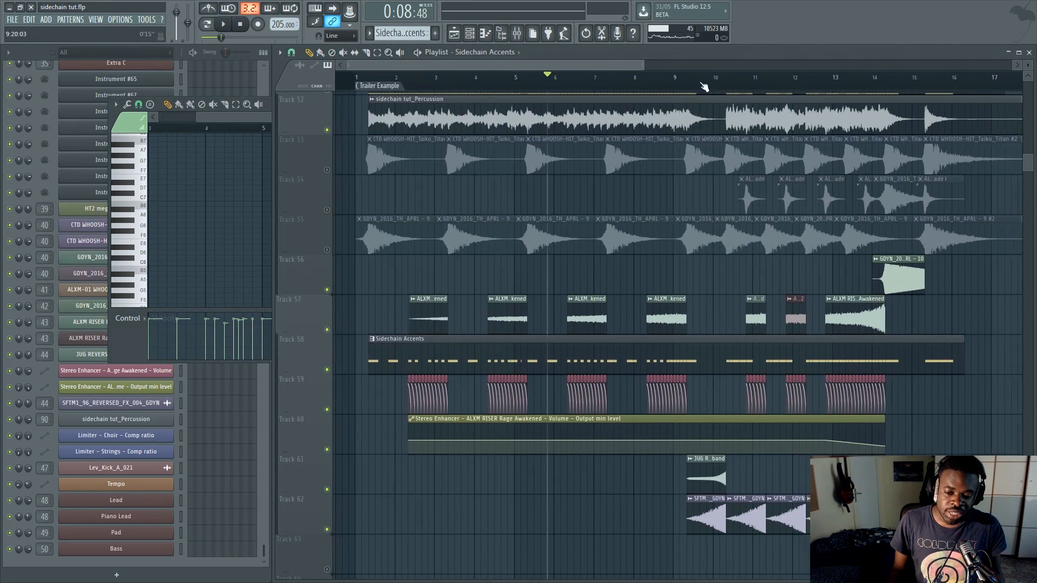
{"action": "double_click", "coordinate": [569, 357]}
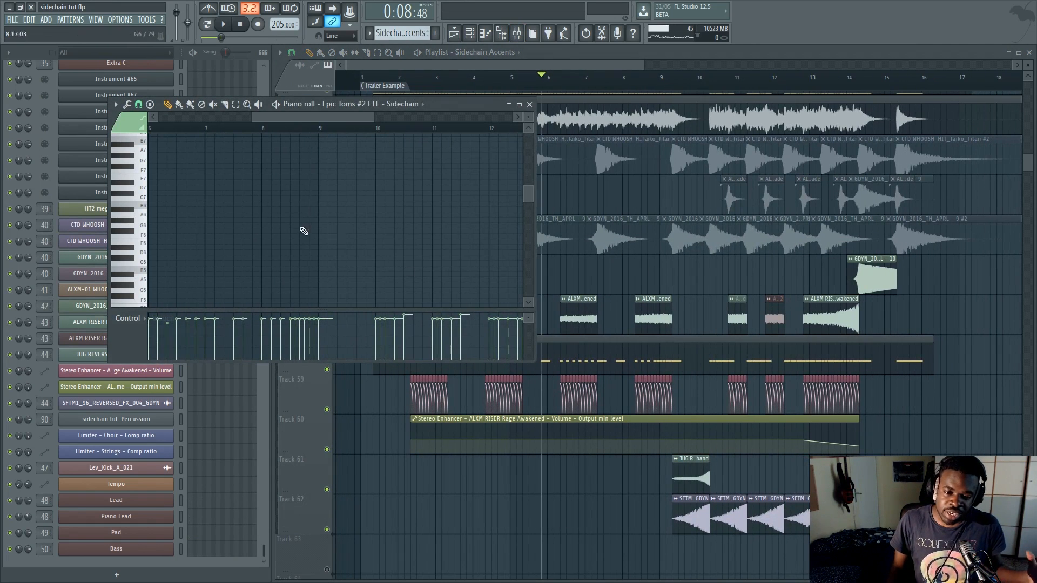
{"action": "left_click_drag", "start_coordinate": [266, 79], "coordinate": [239, 348]}
{"action": "scroll", "coordinate": [238, 349], "scroll_direction": "down", "scroll_amount": 2}
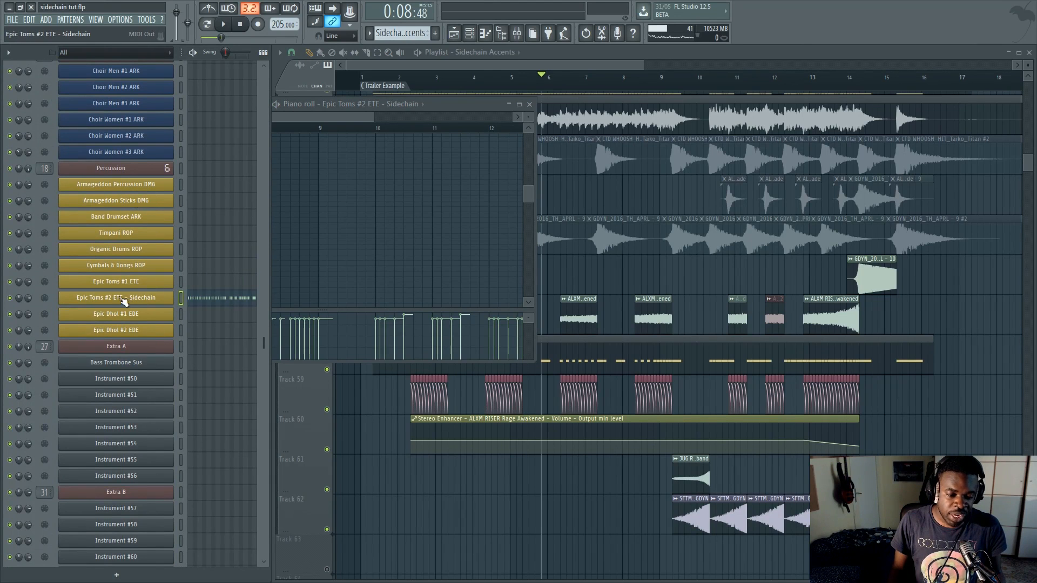
Show the mixer clear of the channel rack and solo the Epic Toms #2 ETE - Sidechain channel.
{"action": "key", "text": "F9"}
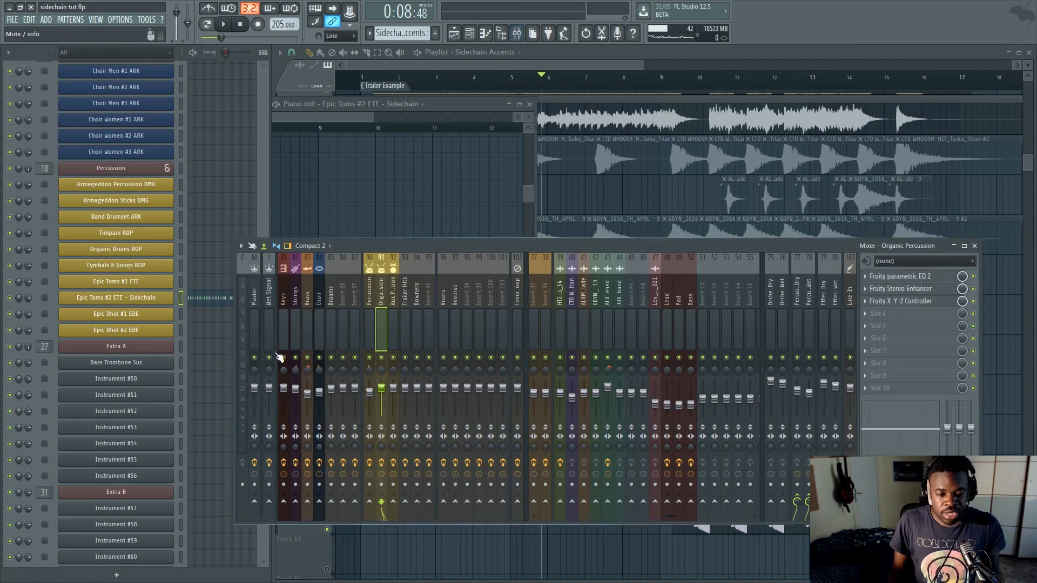
{"action": "left_click_drag", "start_coordinate": [464, 257], "coordinate": [292, 296]}
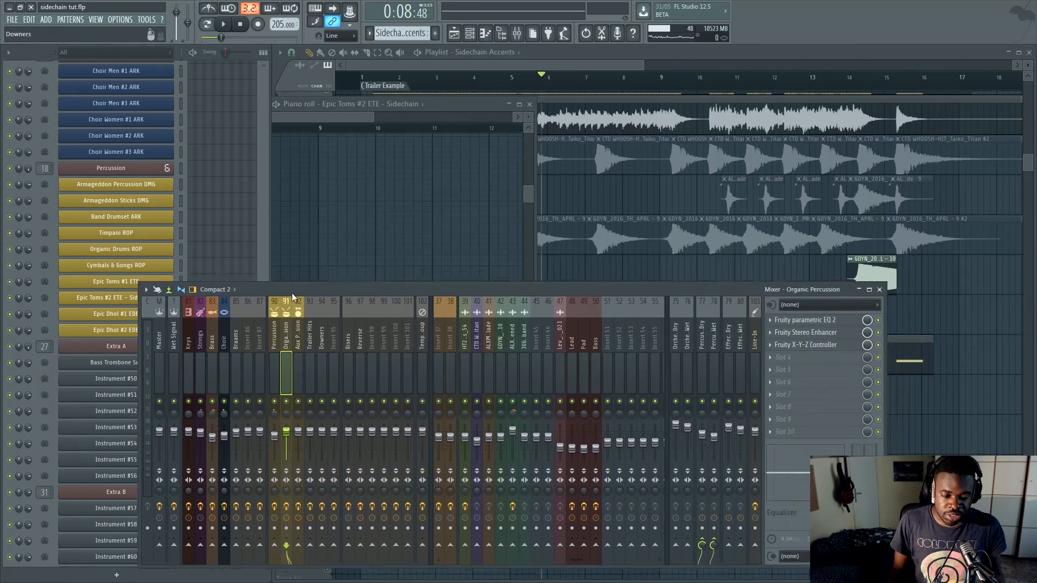
{"action": "right_click", "coordinate": [9, 299]}
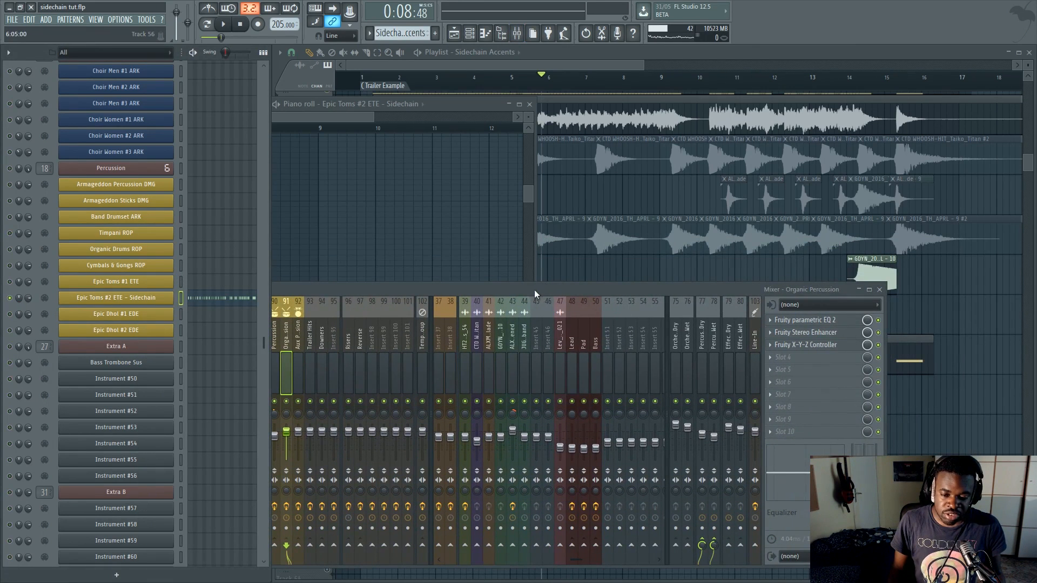
{"action": "left_click_drag", "start_coordinate": [534, 290], "coordinate": [634, 256]}
Play the Sidechain Accents pattern to find the mixer track it feeds, select the Sidechain Accents track and stop playback.
{"action": "left_click", "coordinate": [554, 309]}
{"action": "scroll", "coordinate": [563, 307], "scroll_direction": "down", "scroll_amount": 6}
{"action": "scroll", "coordinate": [658, 320], "scroll_direction": "up", "scroll_amount": 8}
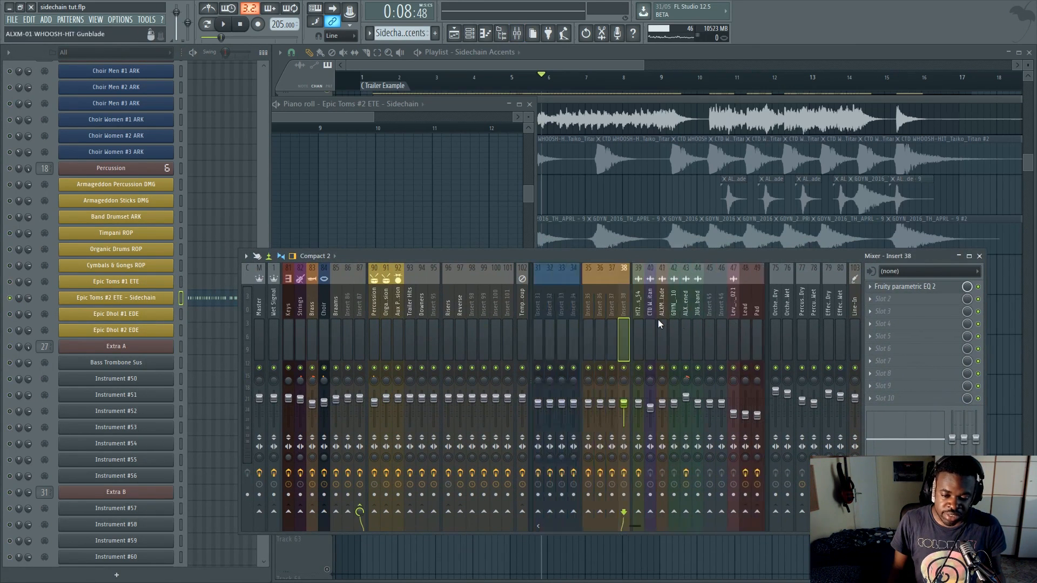
{"action": "scroll", "coordinate": [535, 330], "scroll_direction": "down", "scroll_amount": 2}
{"action": "left_click", "coordinate": [193, 54]}
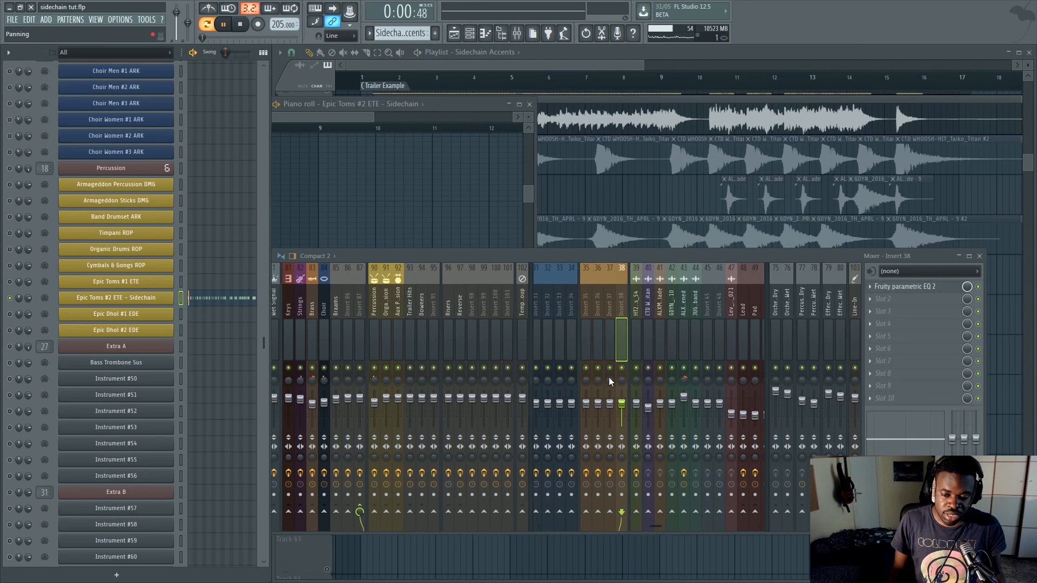
{"action": "scroll", "coordinate": [646, 309], "scroll_direction": "up", "scroll_amount": 5}
{"action": "scroll", "coordinate": [647, 309], "scroll_direction": "down", "scroll_amount": 1}
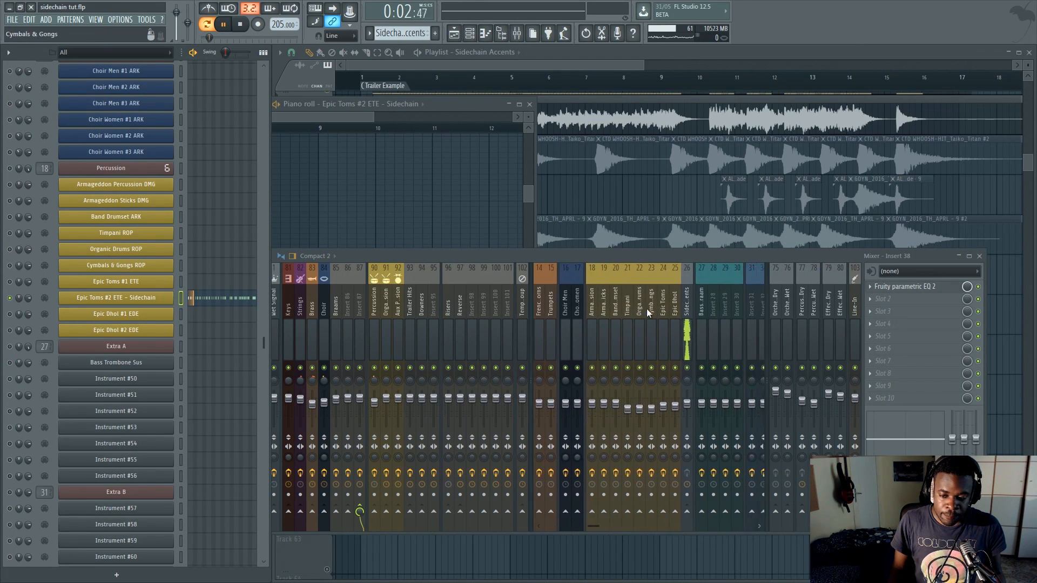
{"action": "left_click", "coordinate": [687, 310]}
{"action": "key", "text": "space"}
Route the Sidechain Accents mixer track to the Master and play its pattern with the Epic Toms #2 ETE - Sidechain notes in the piano roll.
{"action": "left_click", "coordinate": [260, 513]}
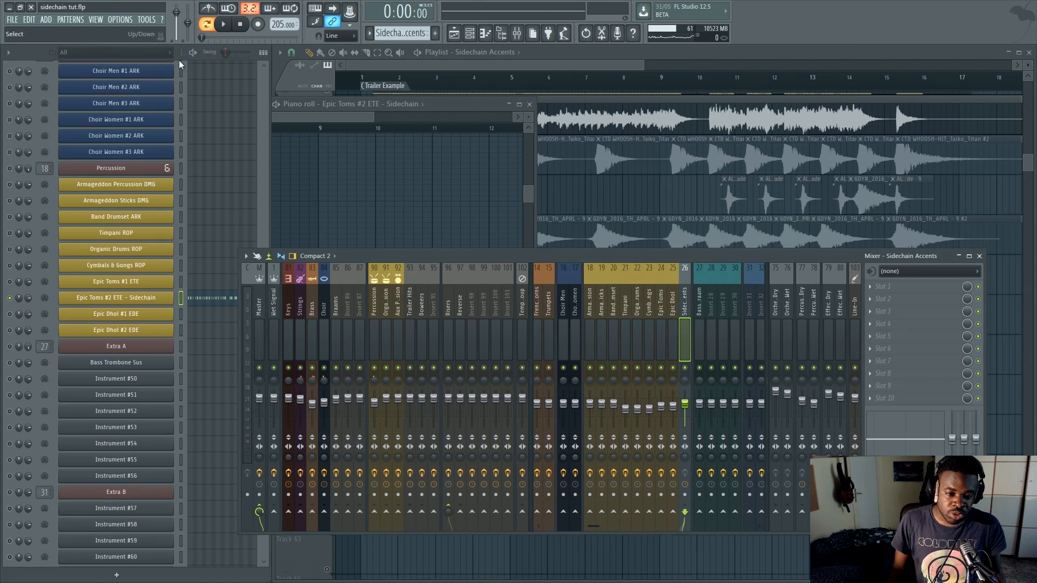
{"action": "left_click", "coordinate": [192, 53]}
{"action": "left_click", "coordinate": [202, 300]}
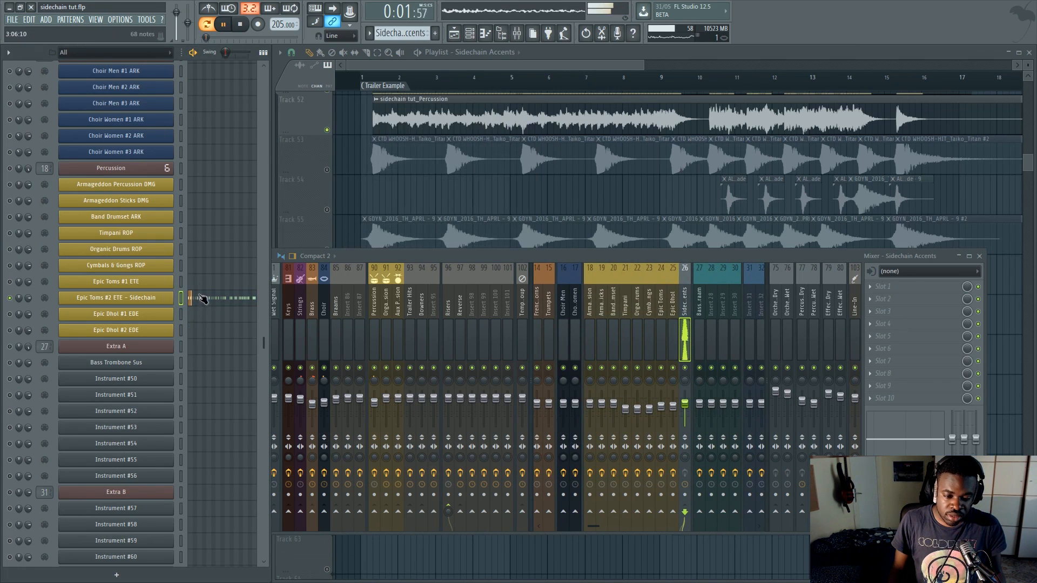
{"action": "left_click", "coordinate": [202, 300]}
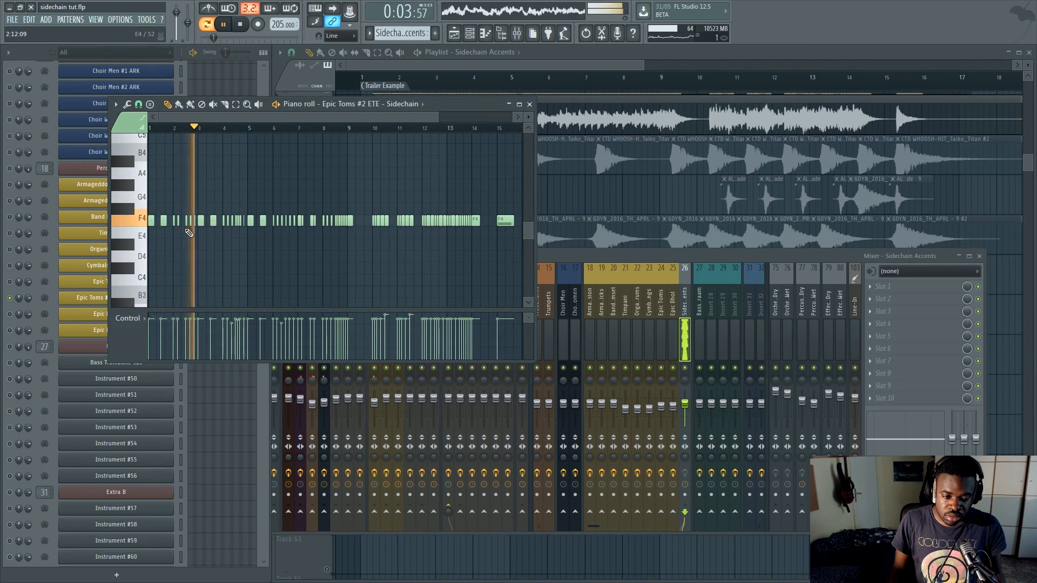
{"action": "key", "text": "space"}
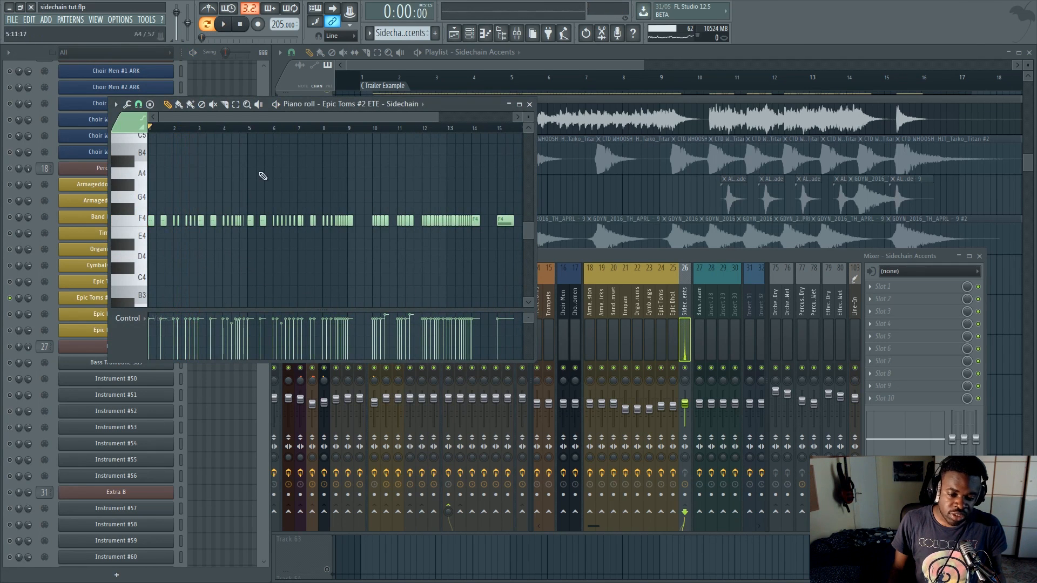
{"action": "left_click", "coordinate": [723, 257]}
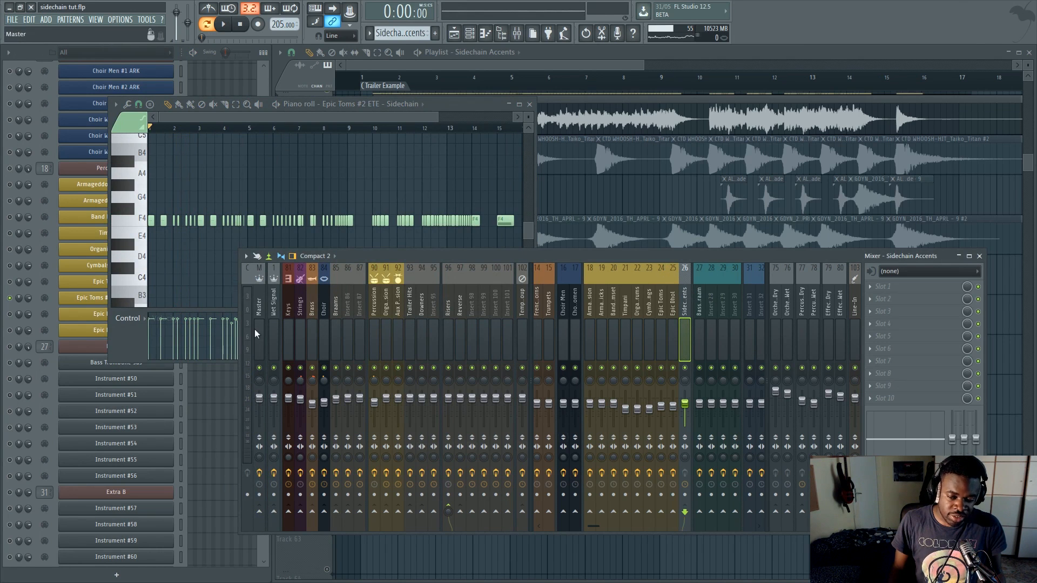
Open the Fruity Limiter on the Risers mixer track, move its window aside and select the Organic Drums track.
{"action": "scroll", "coordinate": [685, 304], "scroll_direction": "up", "scroll_amount": 3}
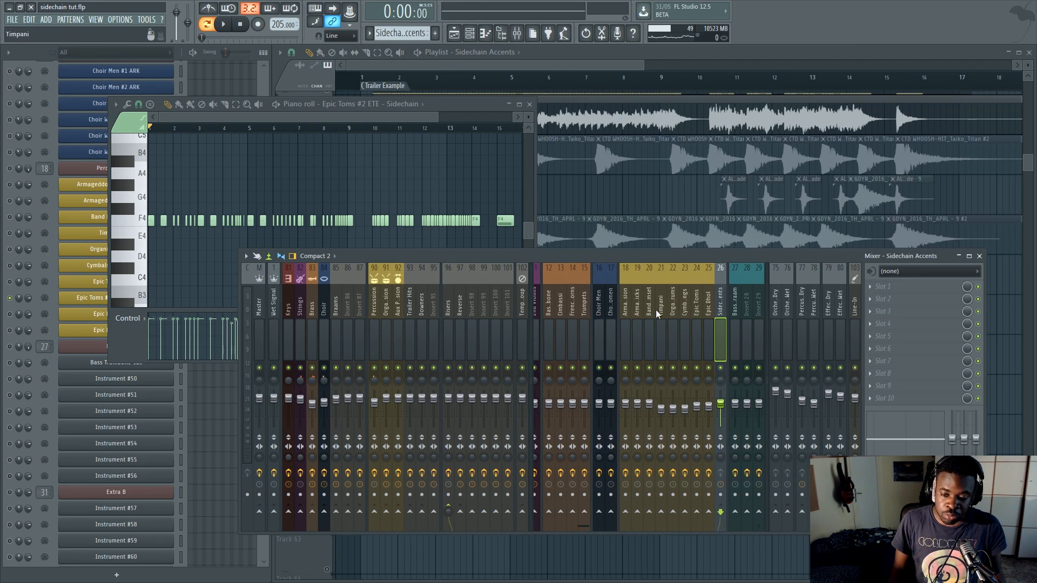
{"action": "left_click", "coordinate": [449, 335]}
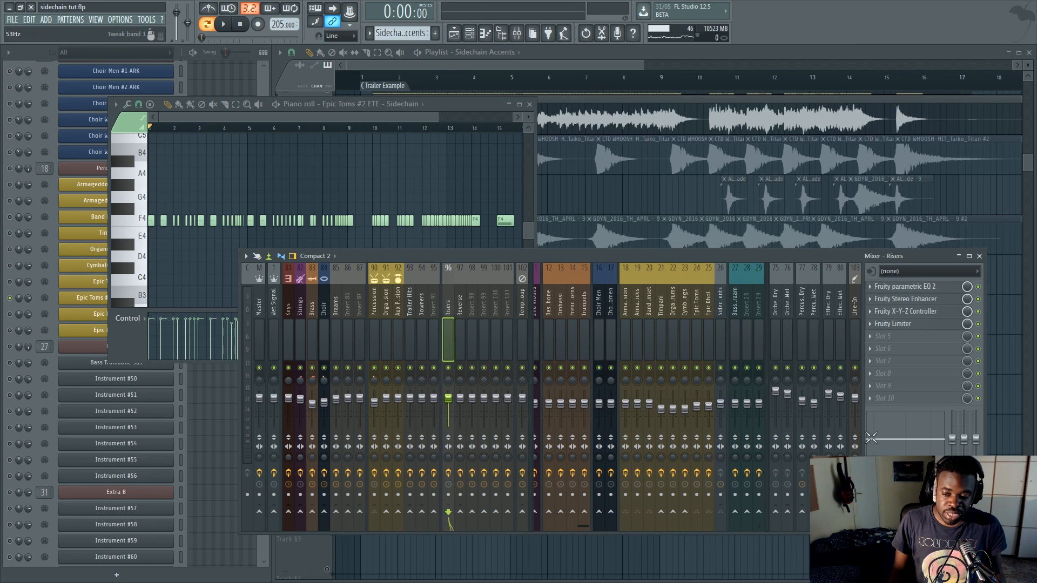
{"action": "left_click", "coordinate": [892, 325]}
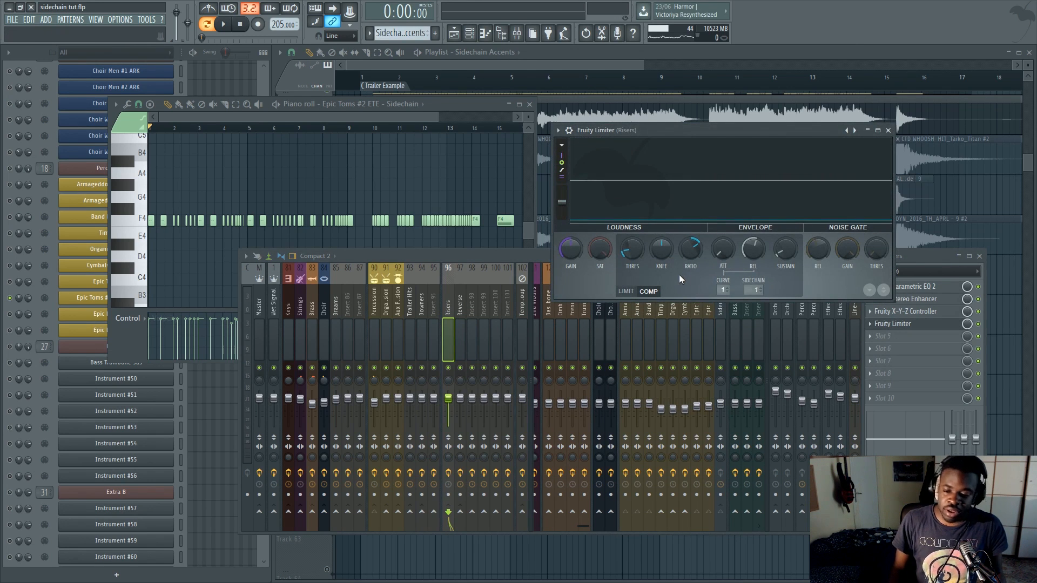
{"action": "left_click_drag", "start_coordinate": [697, 133], "coordinate": [638, 130]}
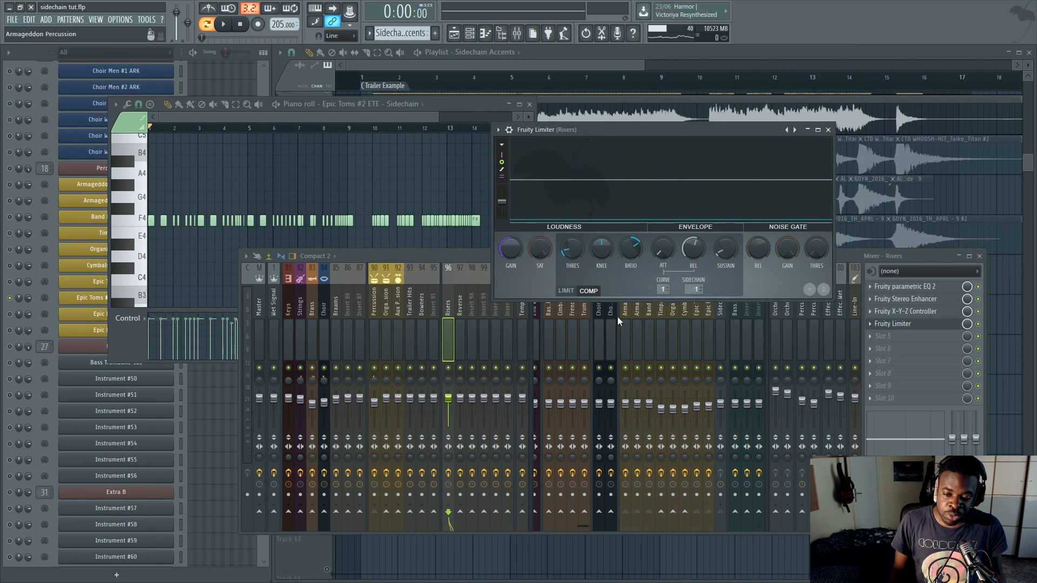
{"action": "left_click", "coordinate": [670, 322]}
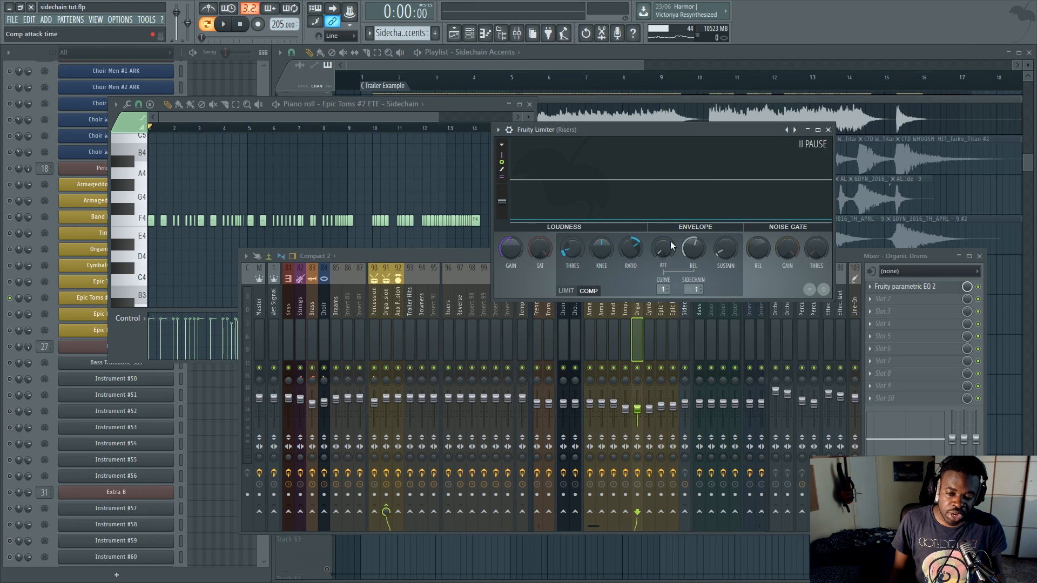
Bring the playlist to the front and set the playback position just after bar 10, where the second percussion section starts.
{"action": "left_click", "coordinate": [658, 578]}
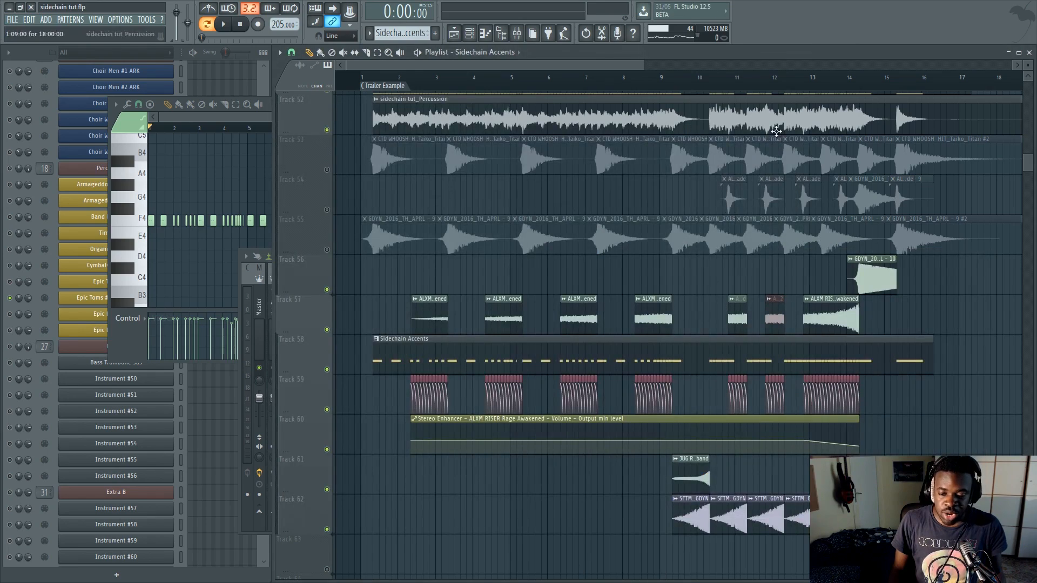
{"action": "scroll", "coordinate": [536, 110], "scroll_direction": "up", "scroll_amount": 4}
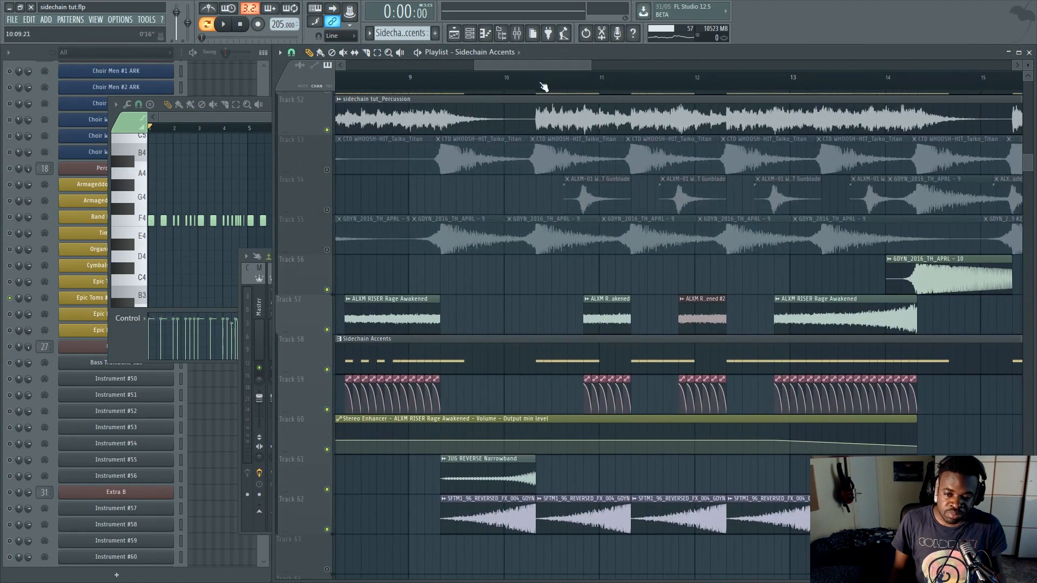
{"action": "left_click", "coordinate": [536, 84]}
{"action": "scroll", "coordinate": [546, 85], "scroll_direction": "down", "scroll_amount": 4}
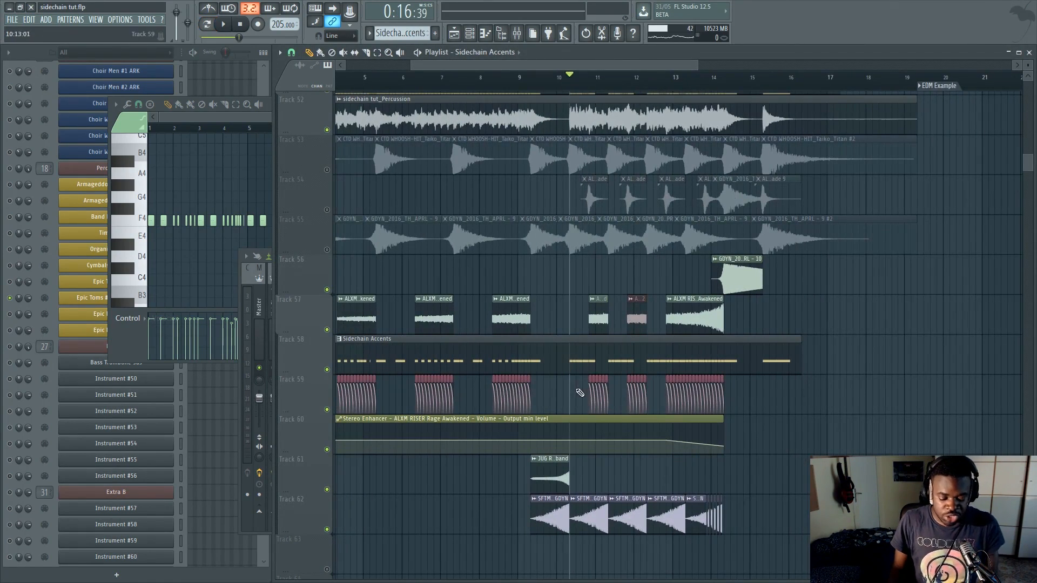
Show the mixer below the Sidechain Accents clip in the playlist and select the Sidechain Accents mixer track.
{"action": "key", "text": "F9"}
{"action": "left_click_drag", "start_coordinate": [639, 292], "coordinate": [636, 410]}
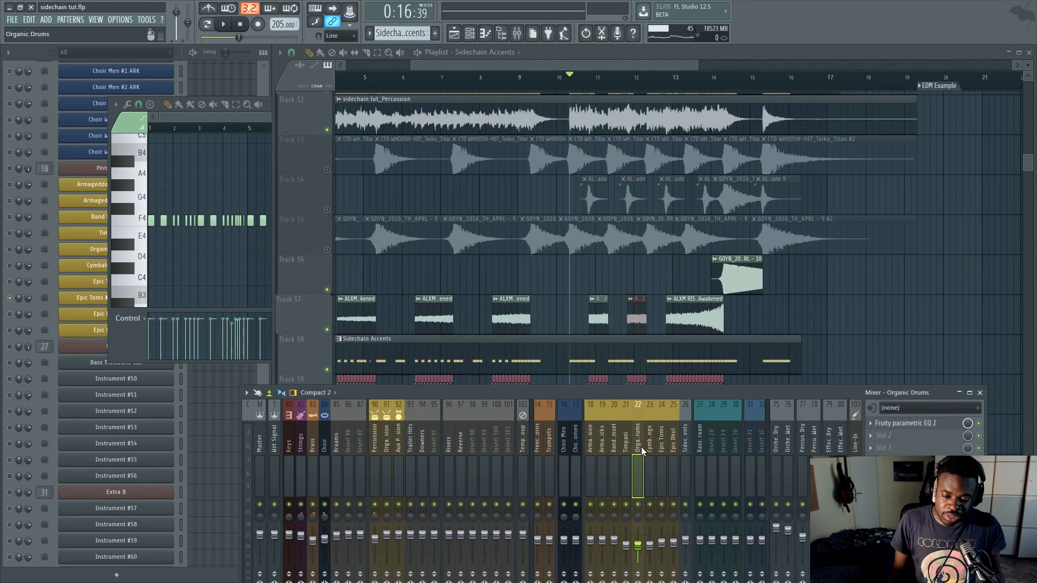
{"action": "left_click", "coordinate": [682, 470]}
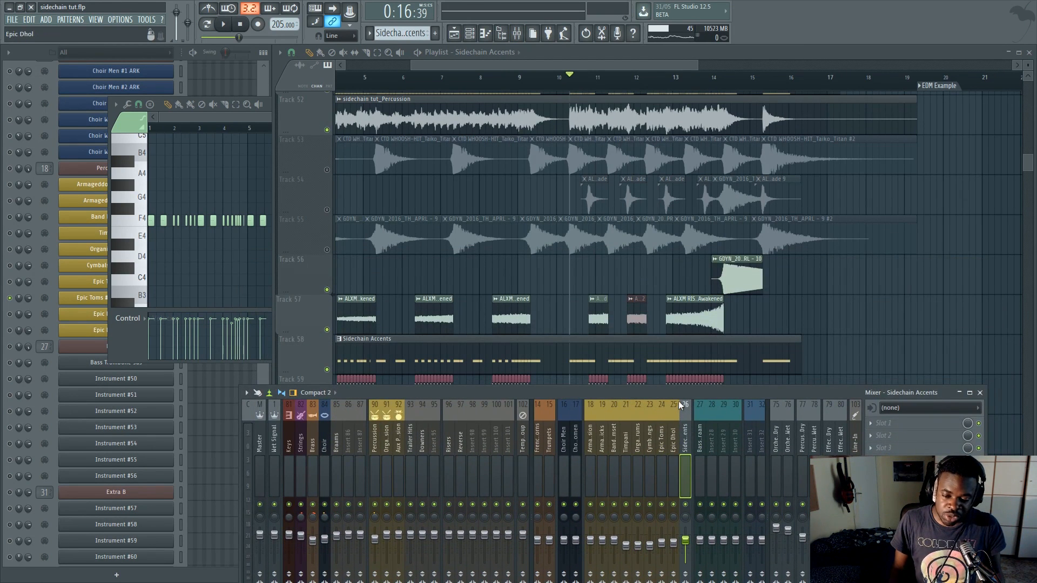
{"action": "left_click_drag", "start_coordinate": [678, 401], "coordinate": [673, 319]}
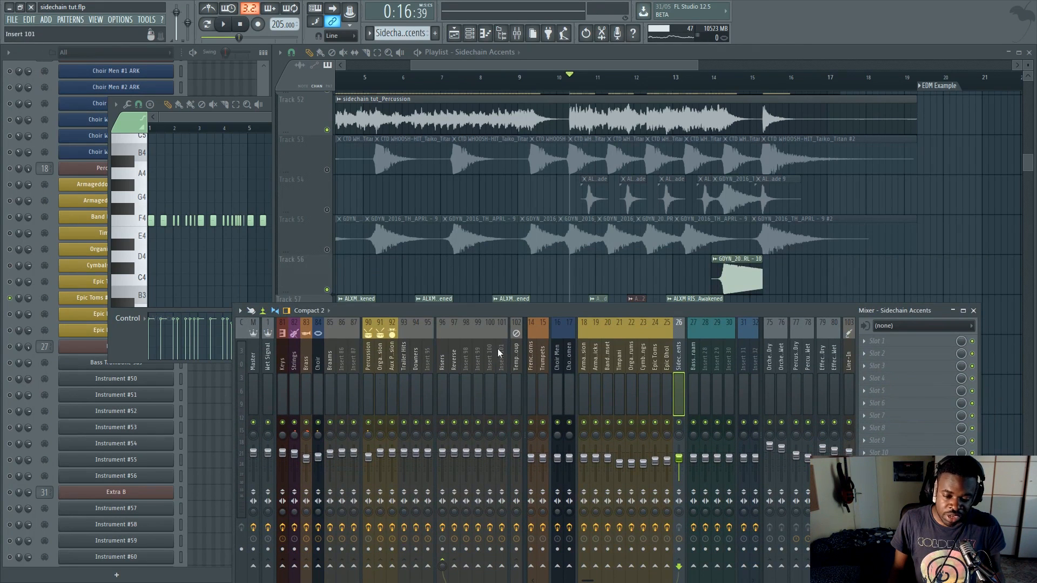
{"action": "left_click_drag", "start_coordinate": [591, 312], "coordinate": [584, 409]}
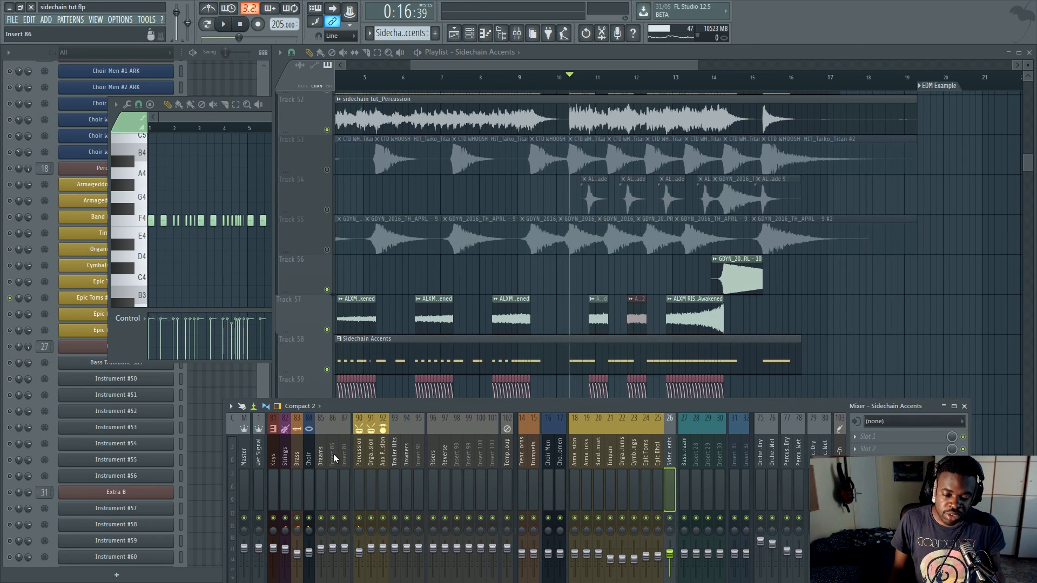
Select the Risers mixer track and play the passage after bar 10 briefly with only the sidechain channel soloed.
{"action": "key", "text": "space"}
{"action": "key", "text": "space"}
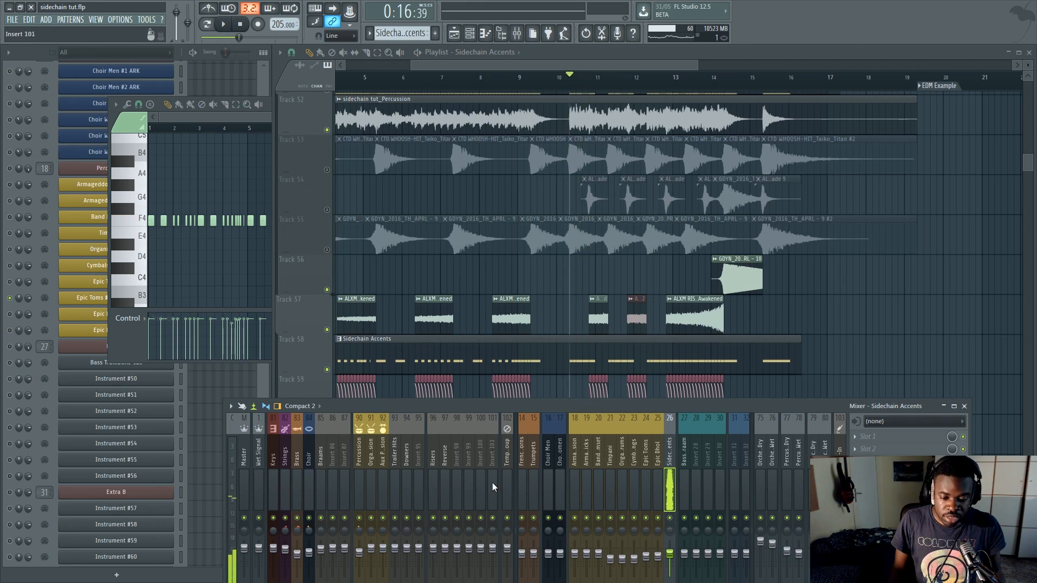
{"action": "left_click", "coordinate": [433, 463]}
{"action": "key", "text": "space"}
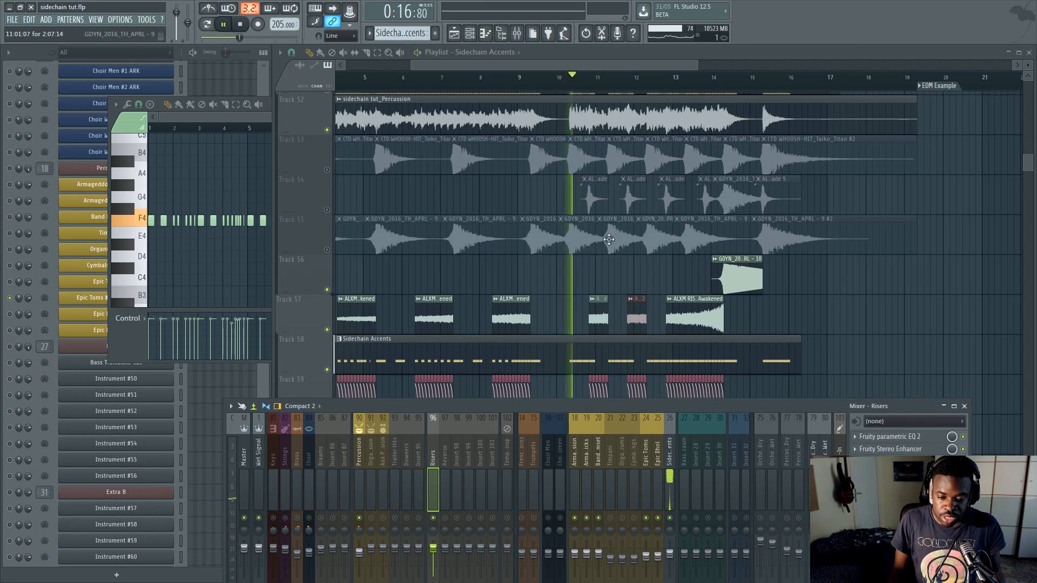
{"action": "key", "text": "space"}
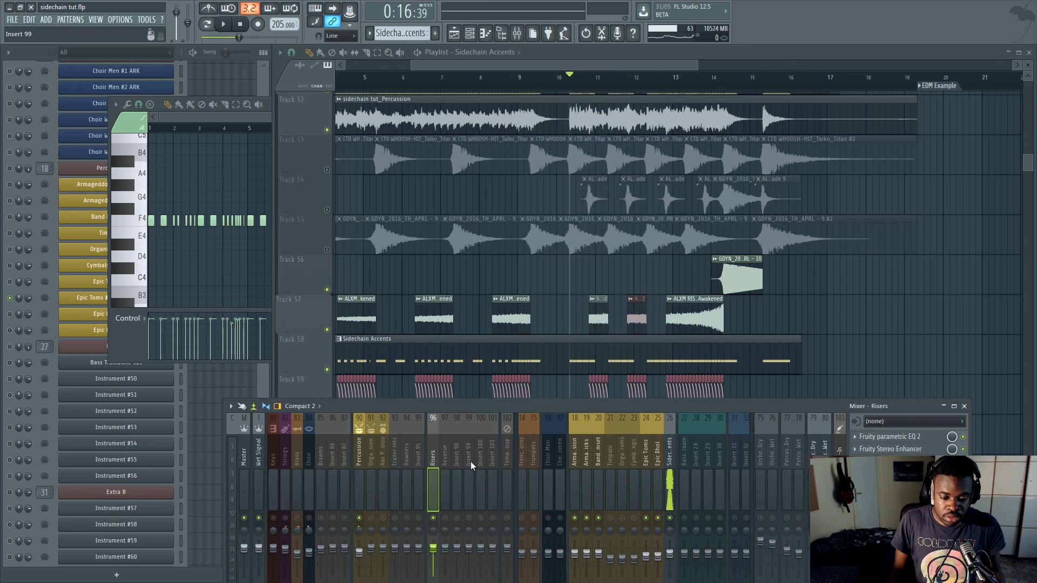
Move the playback position past bar 11 and play the last riser with the mixer showing, stopping afterward.
{"action": "left_click", "coordinate": [627, 85]}
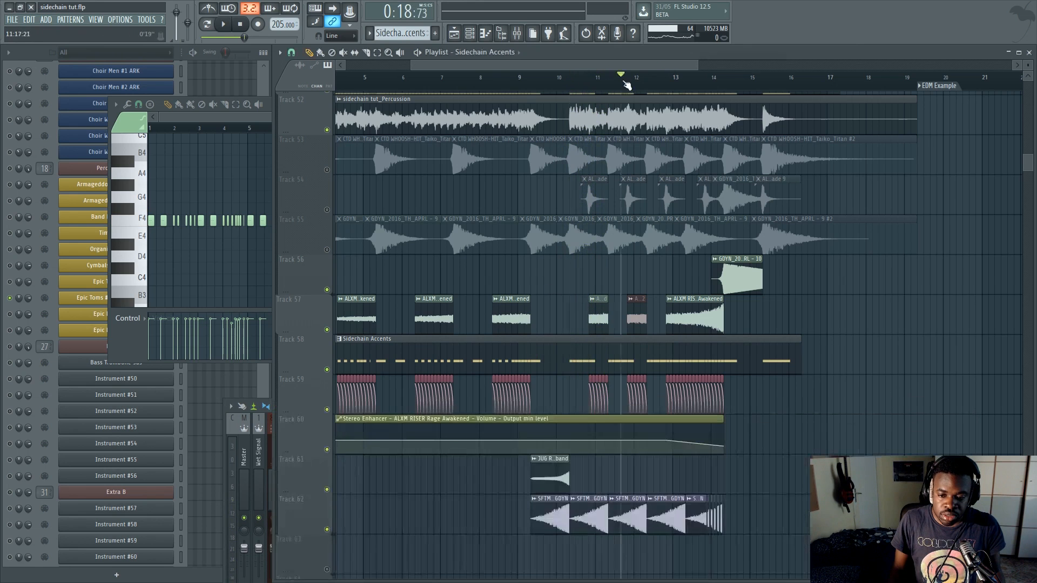
{"action": "key", "text": "space"}
{"action": "scroll", "coordinate": [659, 81], "scroll_direction": "up", "scroll_amount": 3}
{"action": "key", "text": "F9"}
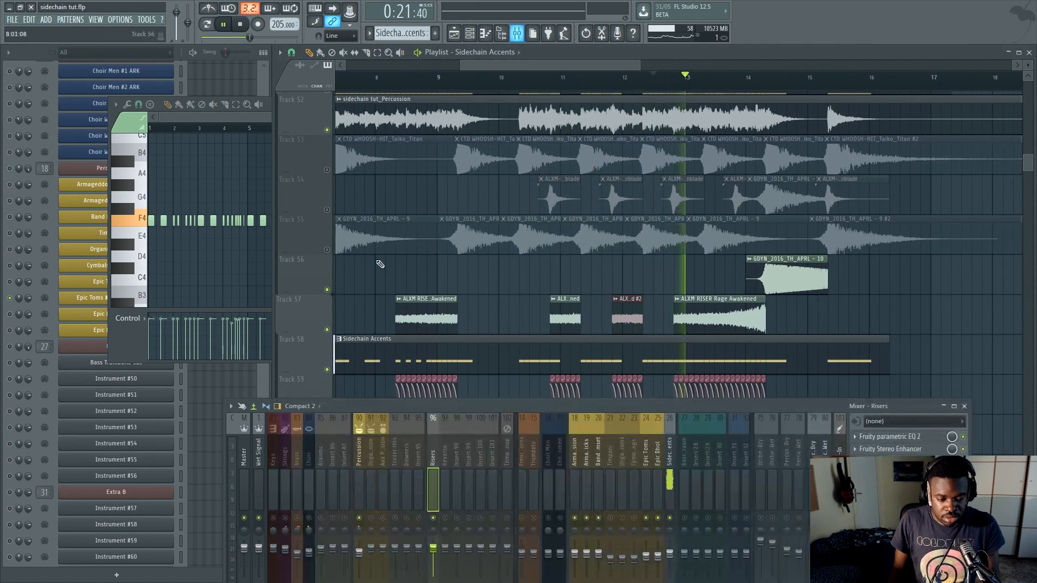
{"action": "key", "text": "space"}
Unsolo the Epic Toms #2 ETE - Sidechain channel and play the last riser with the Risers track's Fruity Limiter open.
{"action": "right_click", "coordinate": [10, 298]}
{"action": "key", "text": "space"}
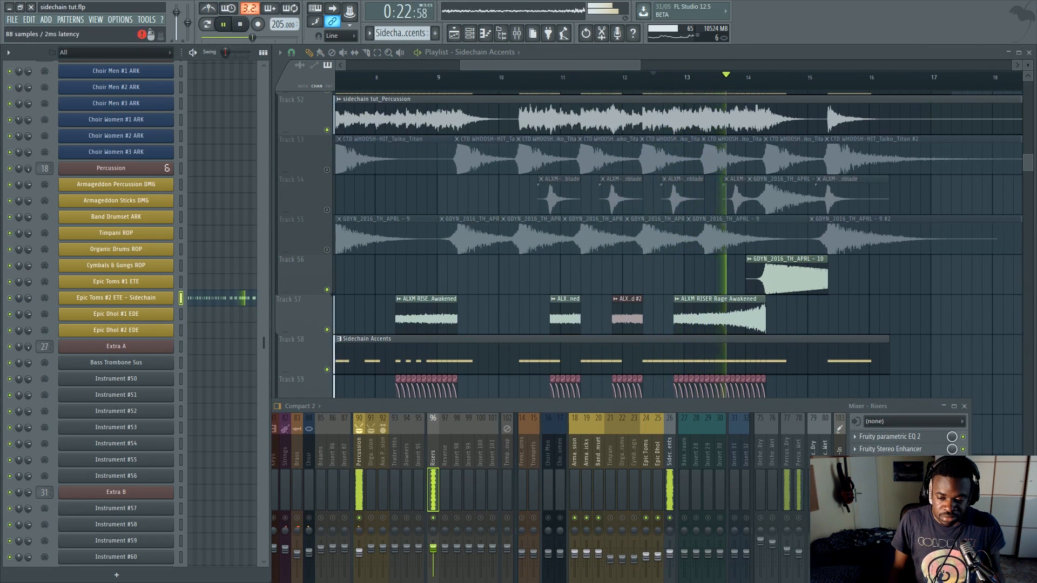
{"action": "left_click", "coordinate": [892, 462]}
{"action": "key", "text": "space"}
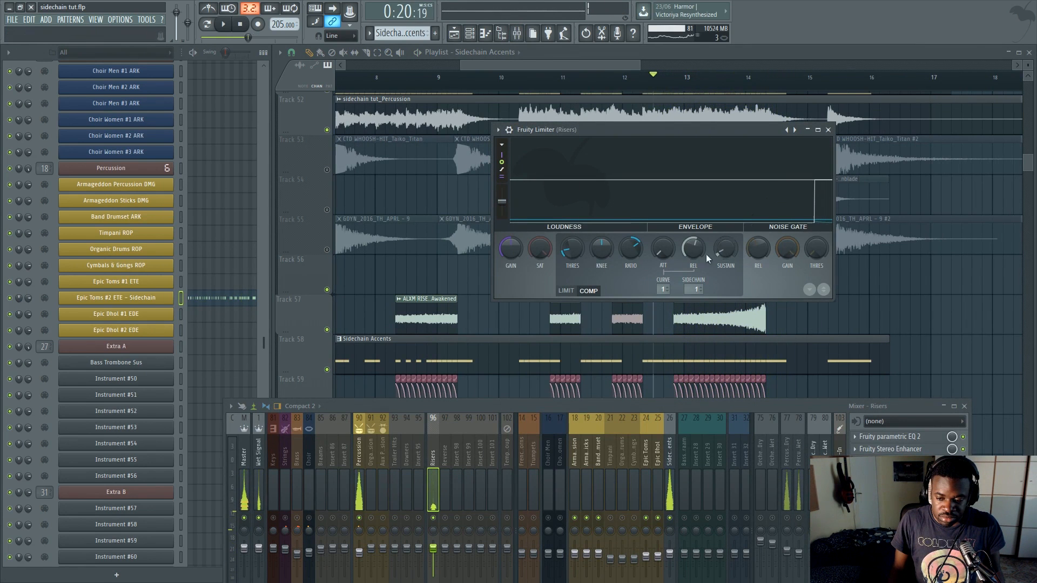
{"action": "key", "text": "space"}
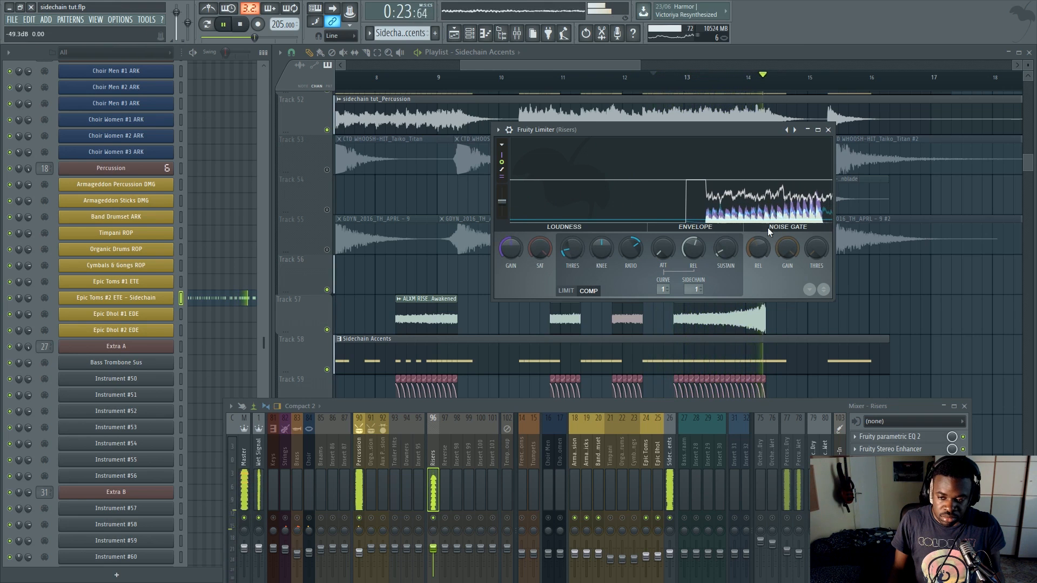
{"action": "key", "text": "space"}
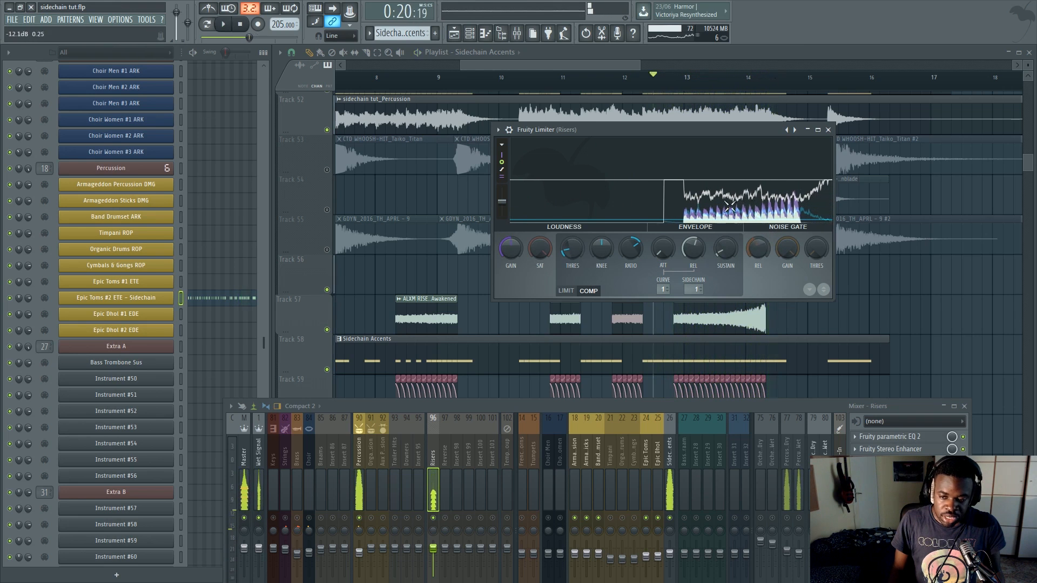
{"action": "left_click", "coordinate": [648, 195]}
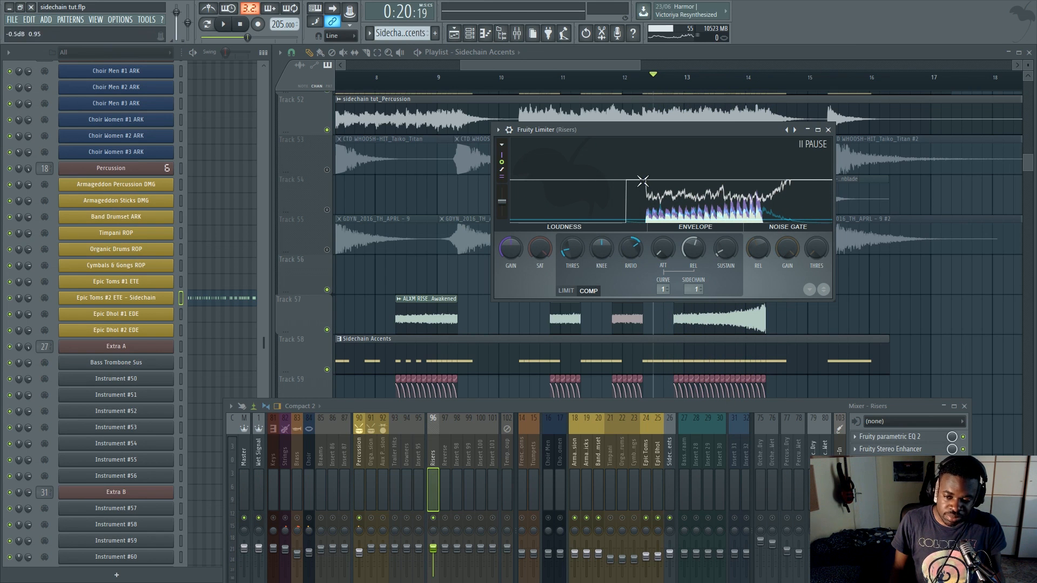
Open the Fruity Limiter on the Strings mixer track and place its window clear of the EDM Example clips.
{"action": "left_click_drag", "start_coordinate": [639, 65], "coordinate": [672, 65]}
{"action": "key", "text": "F9"}
{"action": "left_click", "coordinate": [884, 474]}
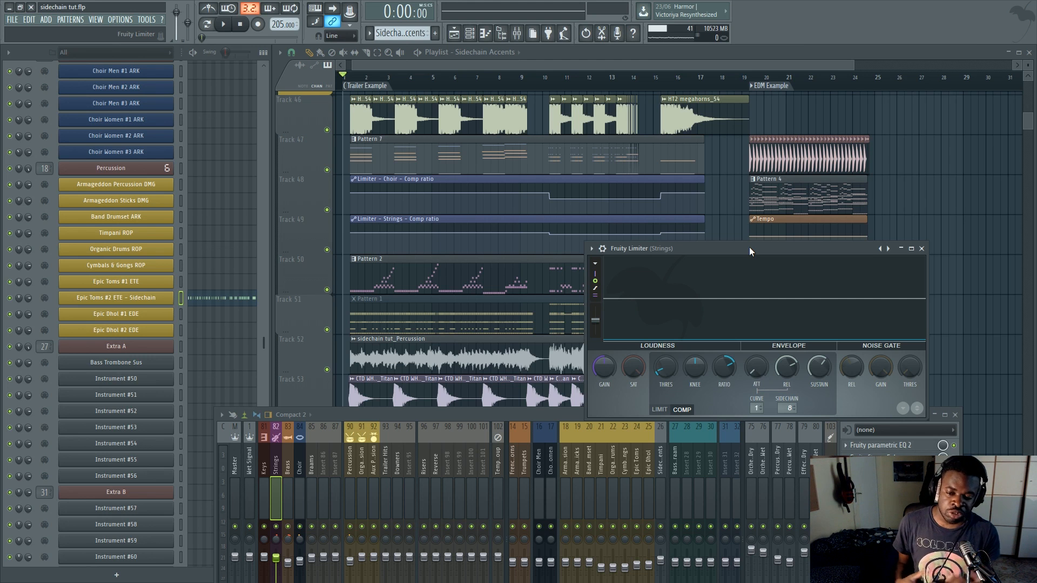
{"action": "left_click_drag", "start_coordinate": [750, 248], "coordinate": [728, 218]}
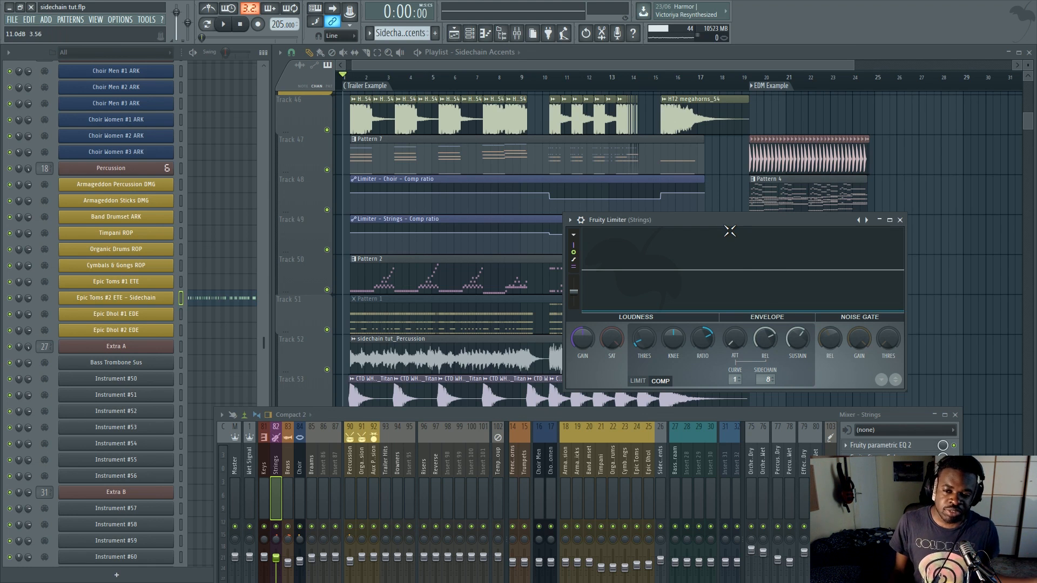
{"action": "left_click_drag", "start_coordinate": [727, 225], "coordinate": [581, 262]}
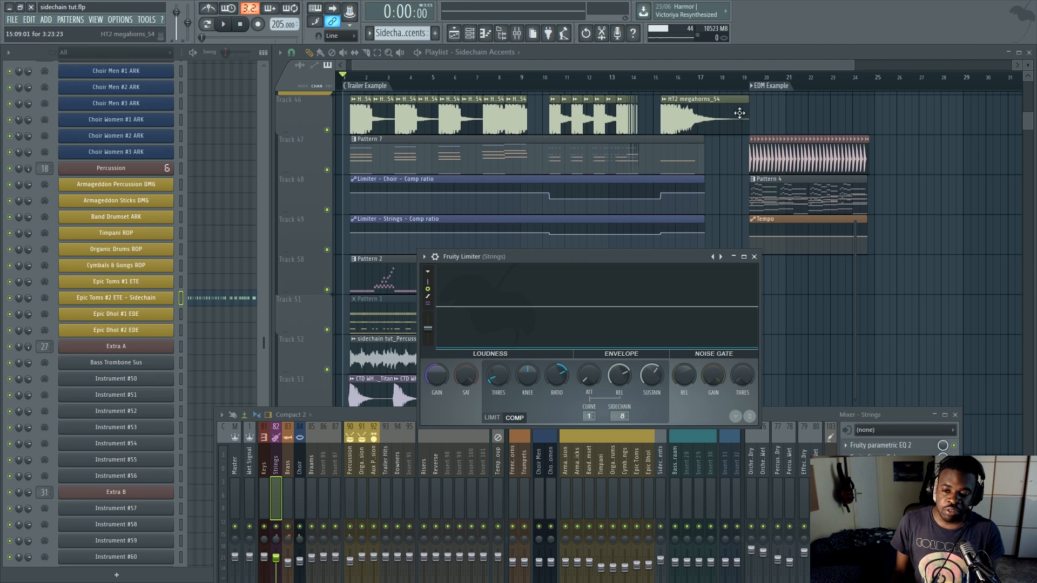
Examine the Trailer Example arrangement in the playlist, from the Limiter Comp ratio automation clips to the Sidechain Accents and riser tracks.
{"action": "mouse_move", "coordinate": [761, 66]}
{"action": "left_mouse_down"}
{"action": "mouse_move", "coordinate": [788, 73]}
{"action": "mouse_move", "coordinate": [696, 85]}
{"action": "left_mouse_up"}
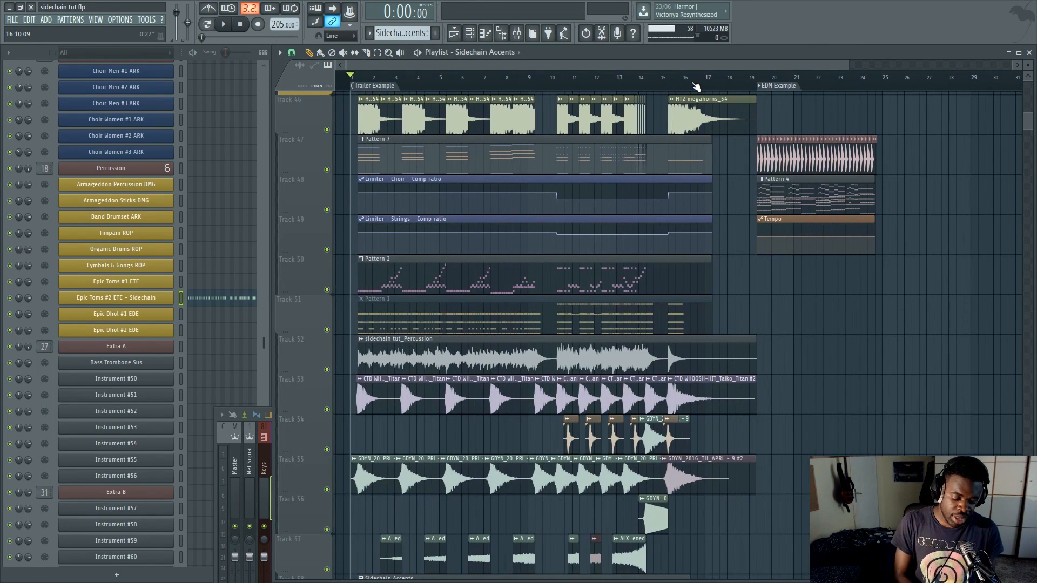
{"action": "key", "text": "F9"}
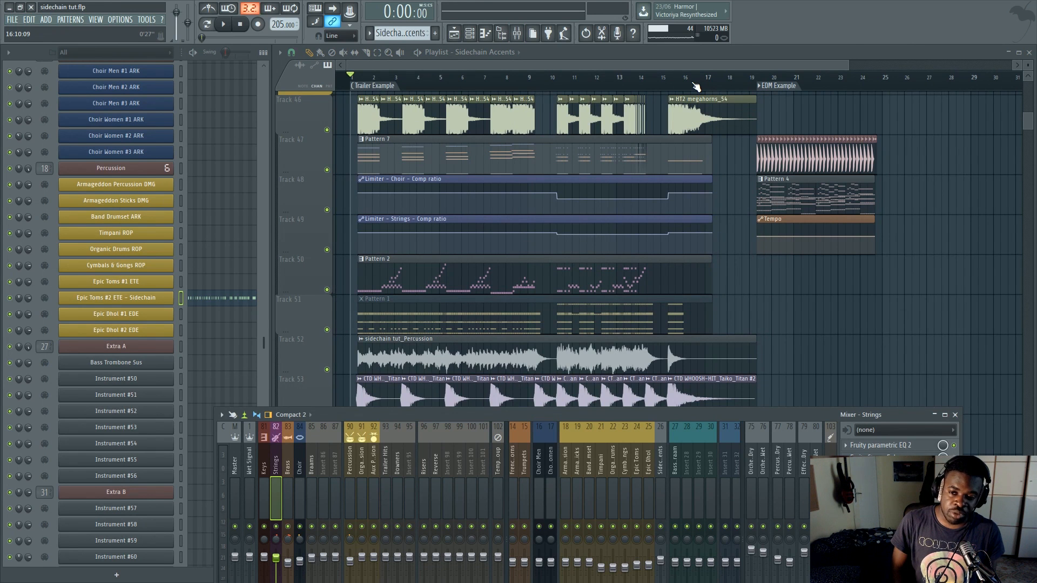
{"action": "scroll", "coordinate": [625, 146], "scroll_direction": "down", "scroll_amount": 5}
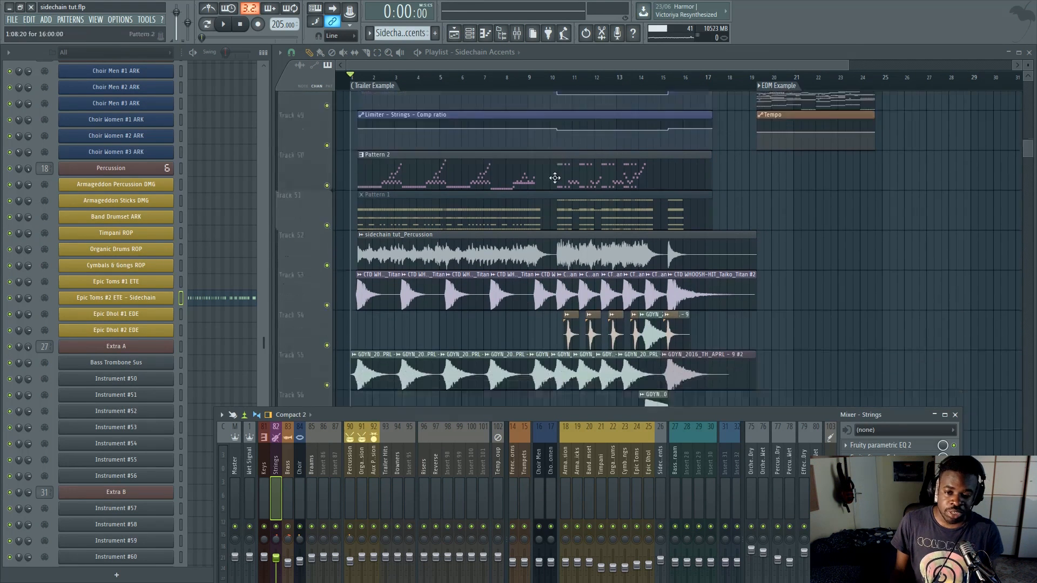
{"action": "scroll", "coordinate": [542, 207], "scroll_direction": "up", "scroll_amount": 8}
{"action": "scroll", "coordinate": [541, 206], "scroll_direction": "down", "scroll_amount": 4}
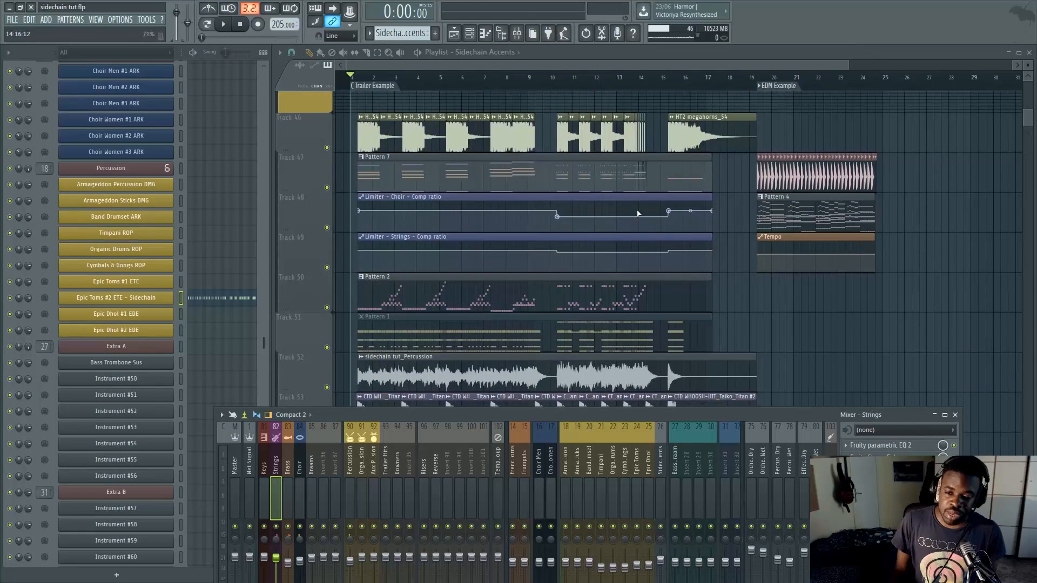
{"action": "left_click_drag", "start_coordinate": [1028, 65], "coordinate": [1028, 75]}
{"action": "key", "text": "F9"}
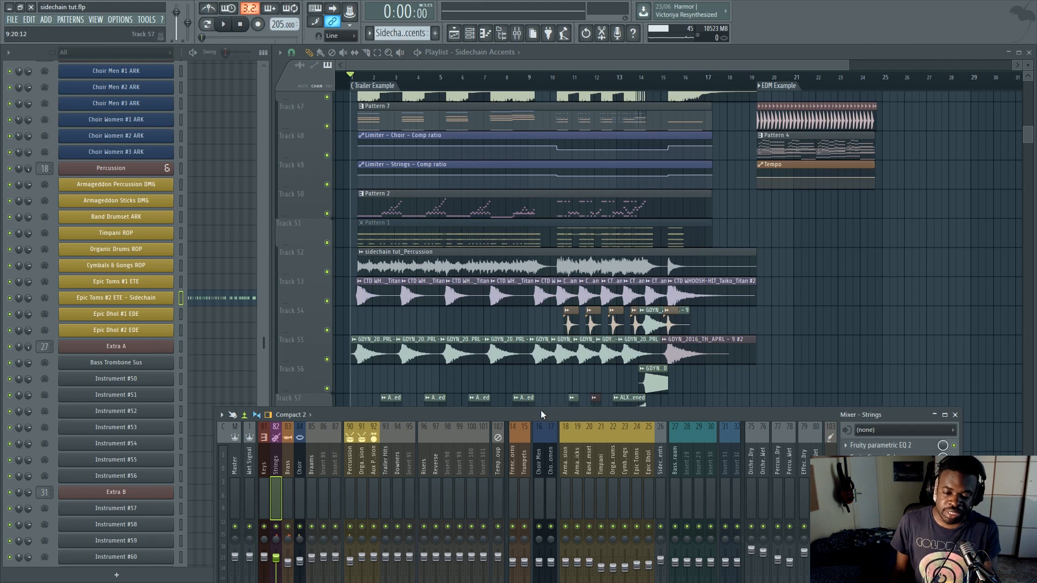
{"action": "left_click_drag", "start_coordinate": [540, 413], "coordinate": [549, 340]}
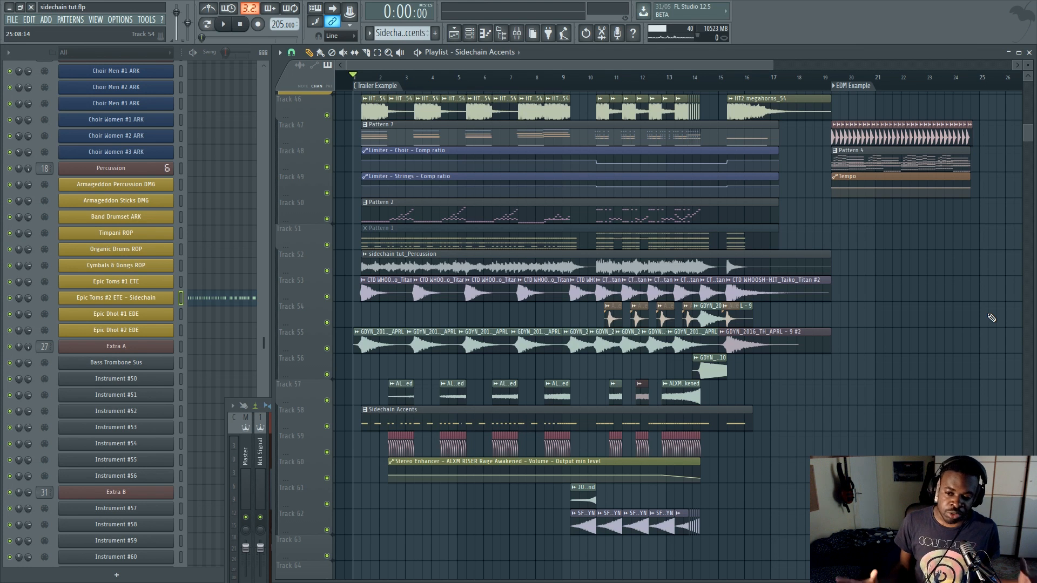
{"action": "scroll", "coordinate": [908, 359], "scroll_direction": "up", "scroll_amount": 3}
{"action": "scroll", "coordinate": [908, 358], "scroll_direction": "down", "scroll_amount": 2}
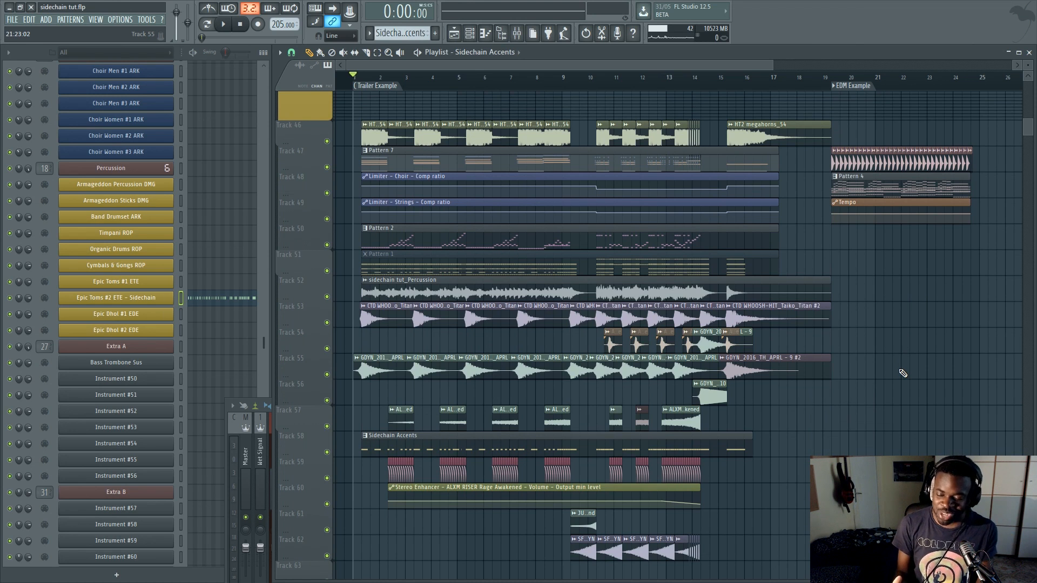
{"action": "scroll", "coordinate": [722, 389], "scroll_direction": "down", "scroll_amount": 1}
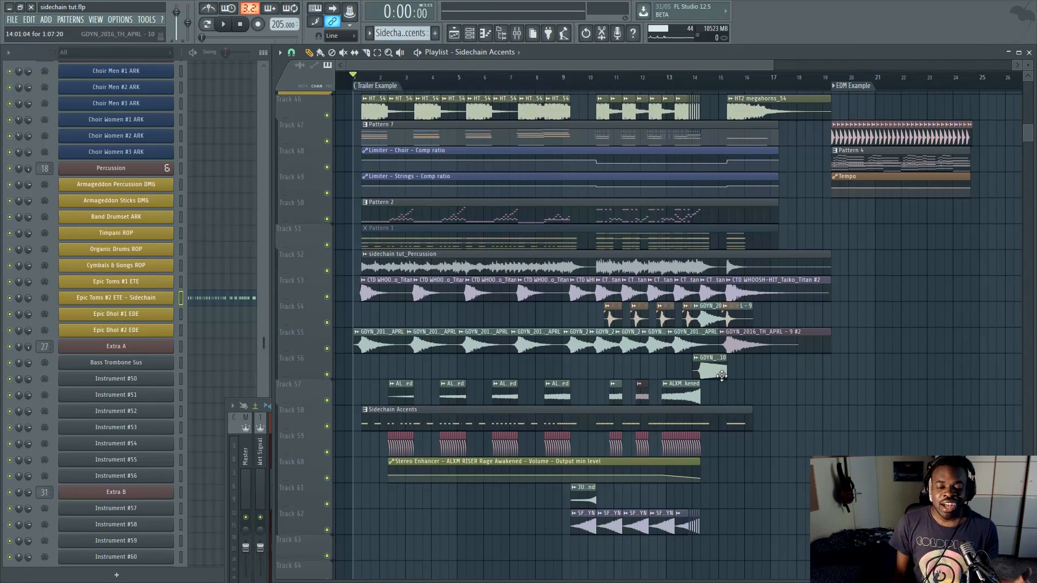